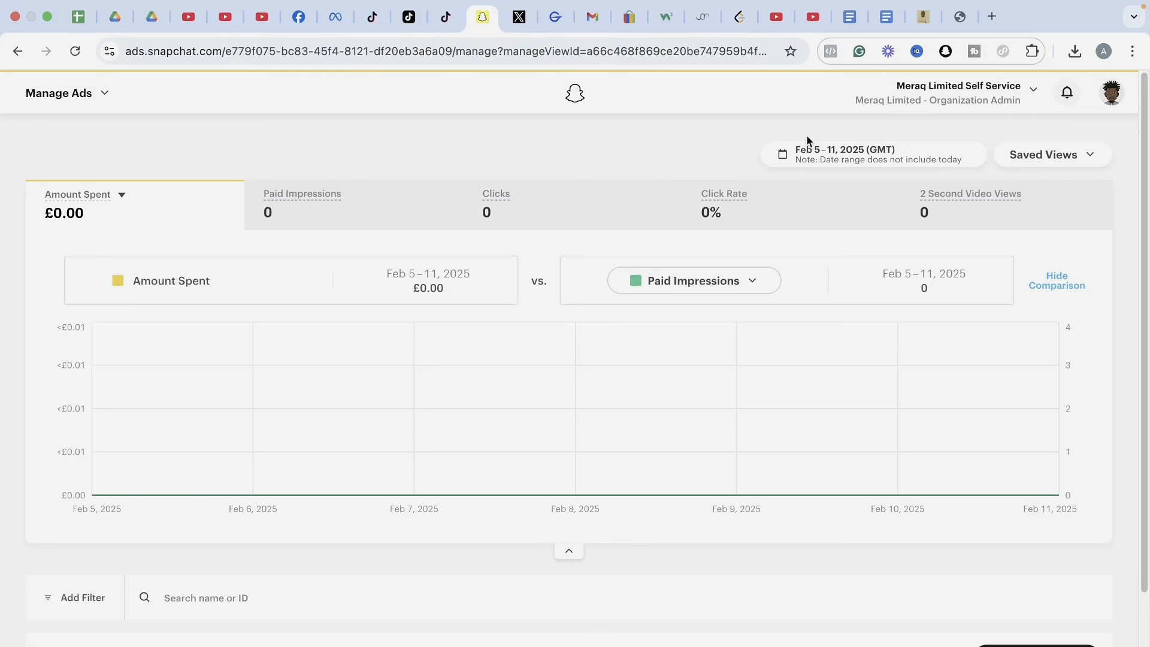
Check the Snap Pixel events on the Forever products shop page with the Snap Pixel Helper extension.
click(960, 18)
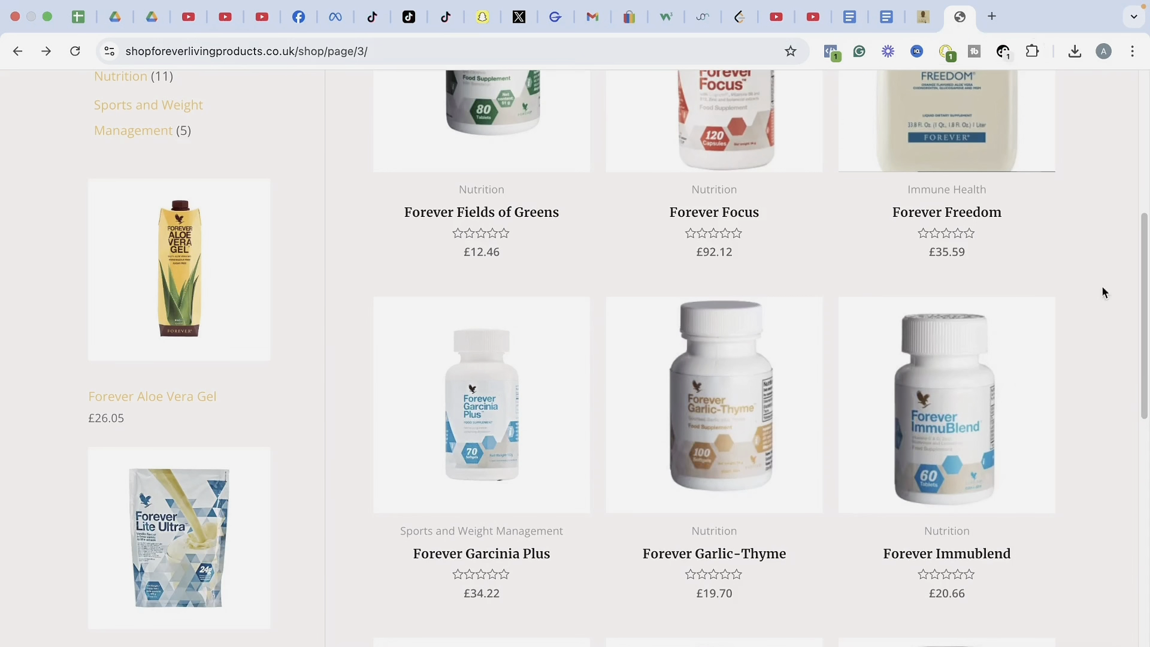
drag(1142, 274, 1143, 117)
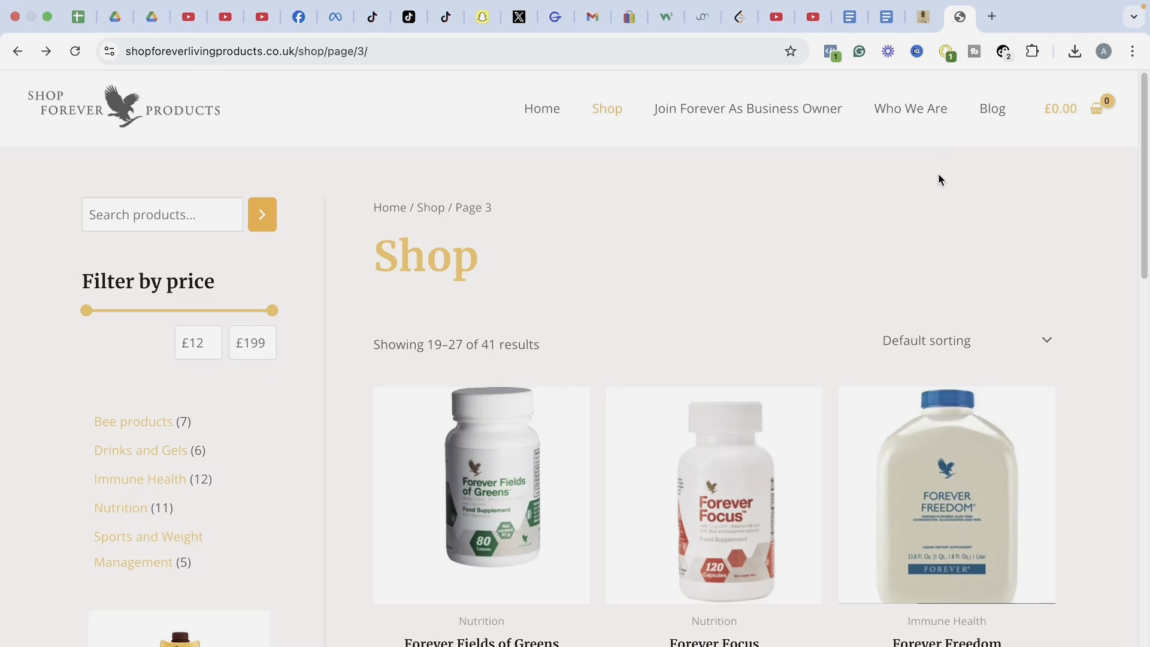
click(945, 53)
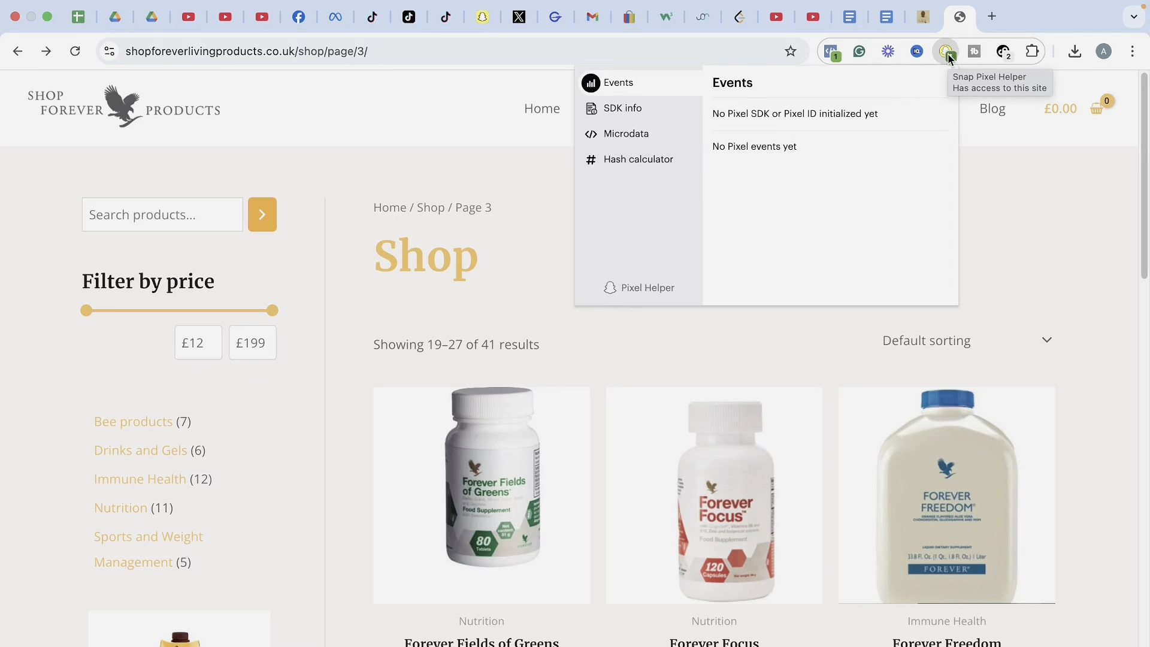
click(1015, 210)
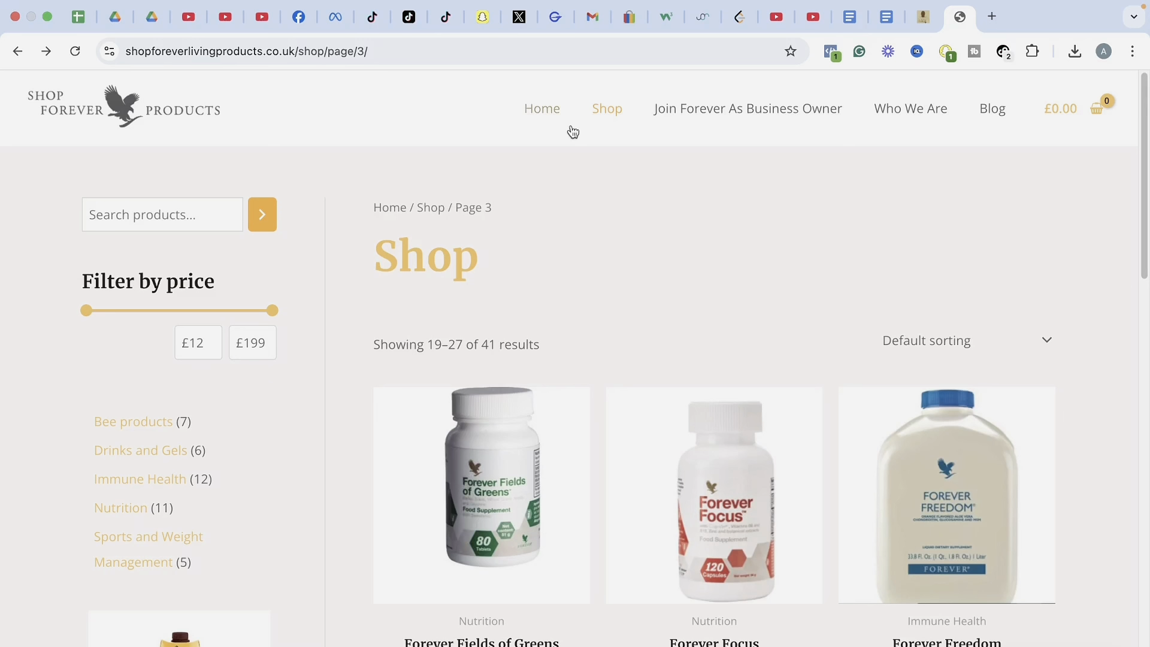
Start a new campaign in Snapchat Ads Manager and review the available objectives against the shop page.
click(484, 37)
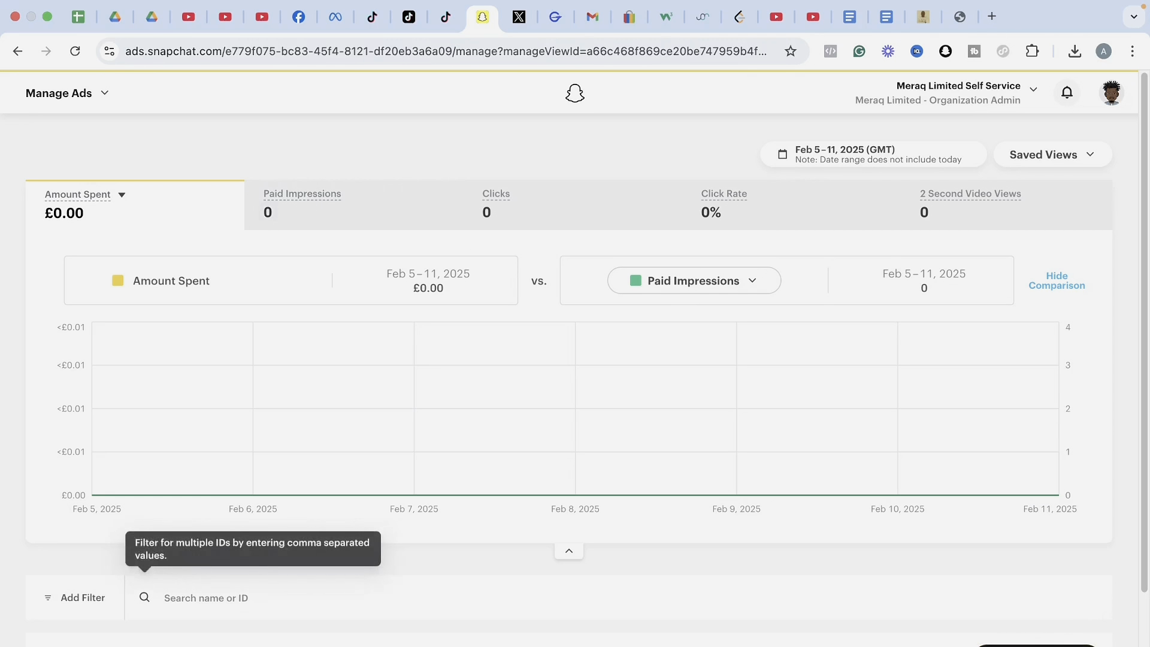
click(1038, 646)
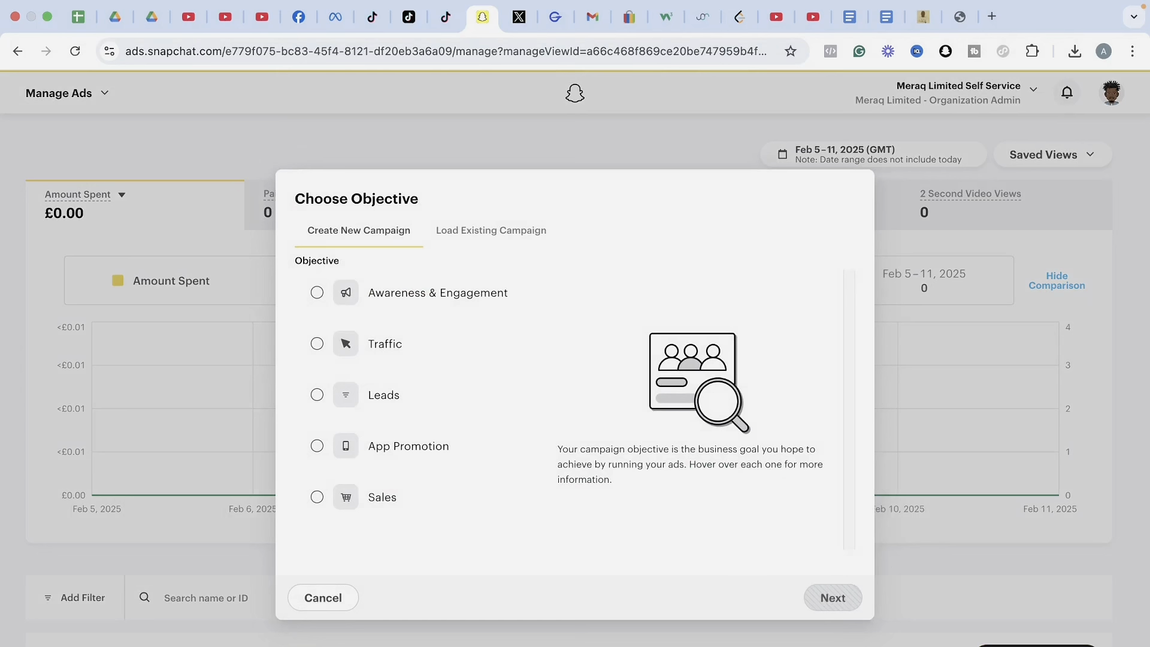
mouse_move(443, 306)
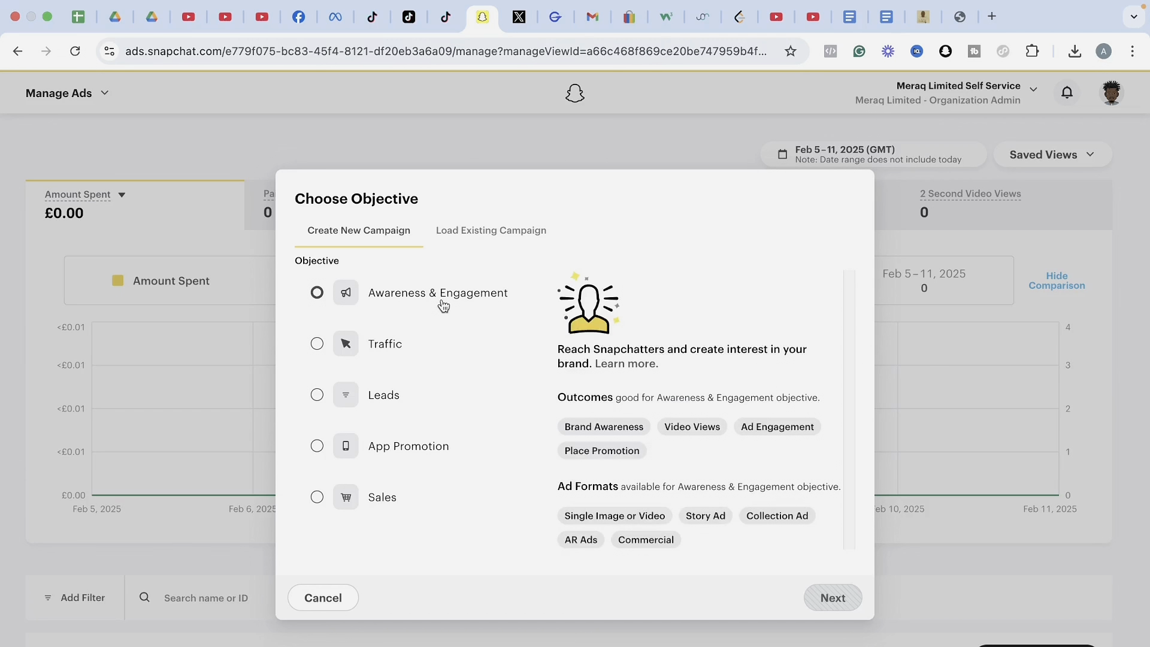
mouse_move(353, 404)
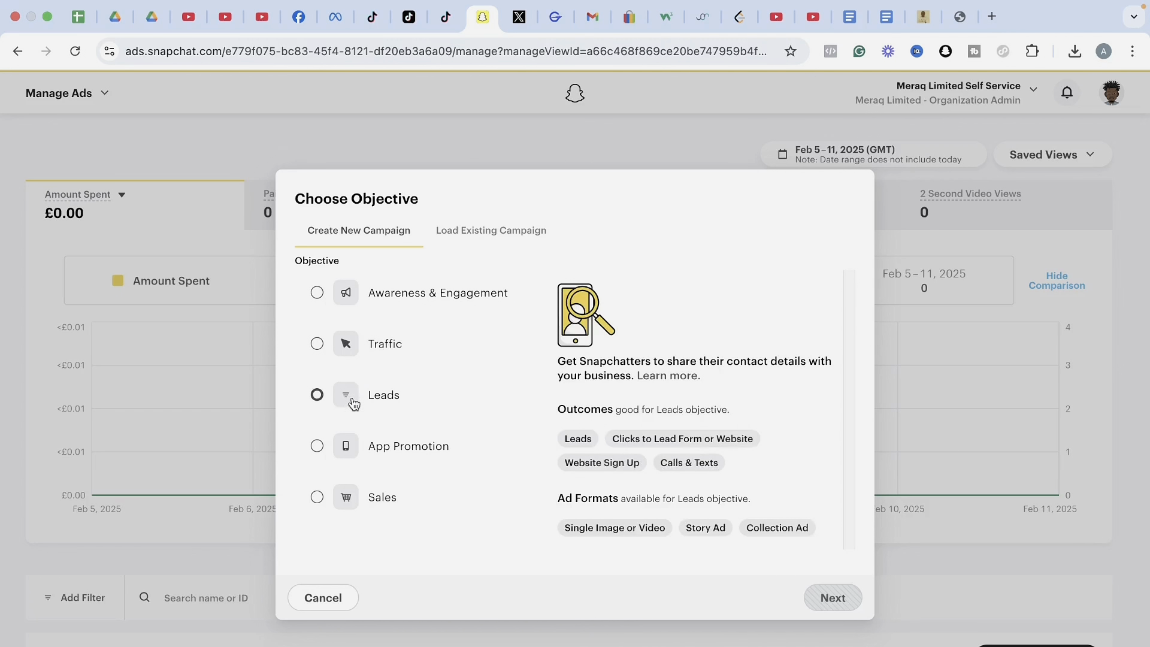
mouse_move(342, 458)
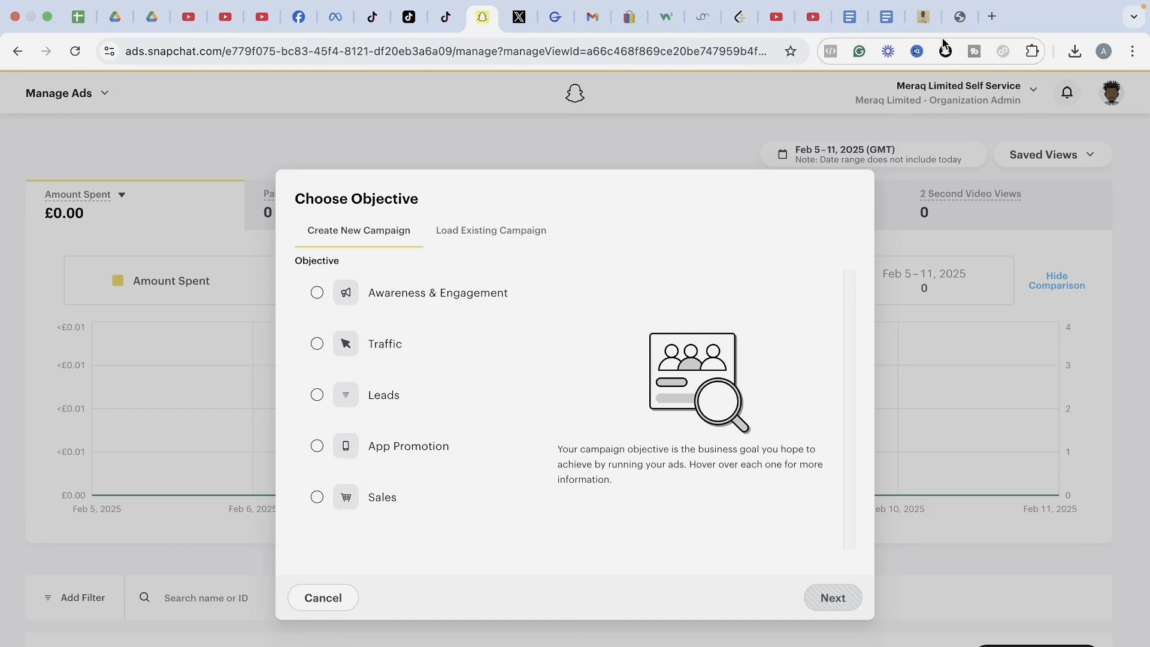
click(954, 18)
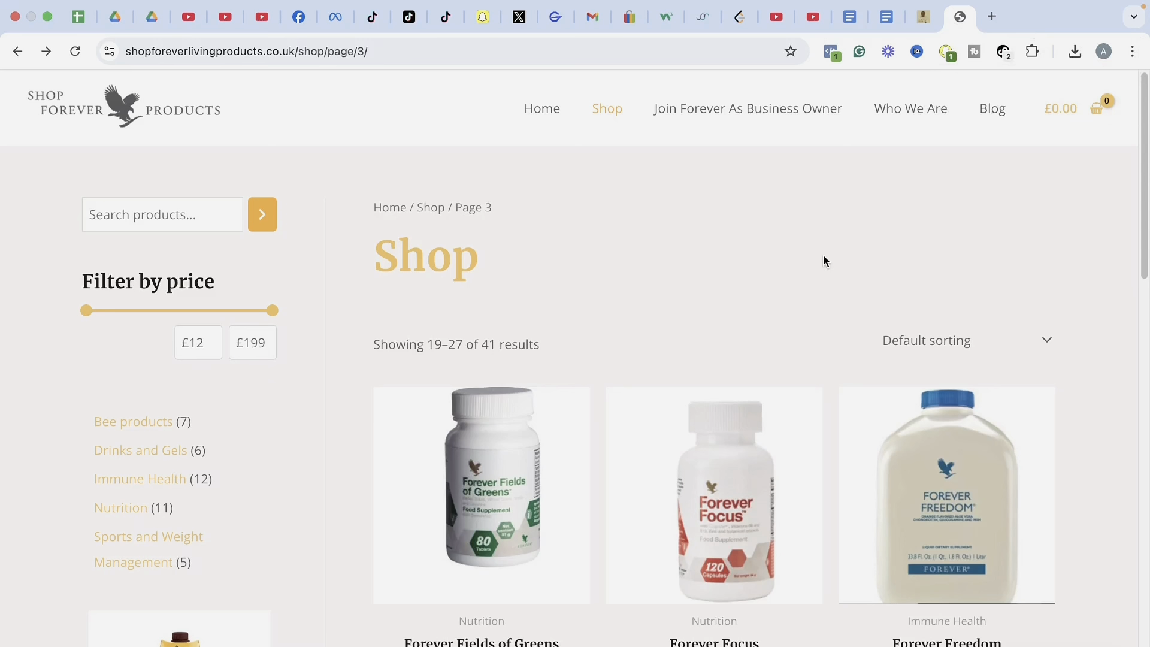
click(476, 14)
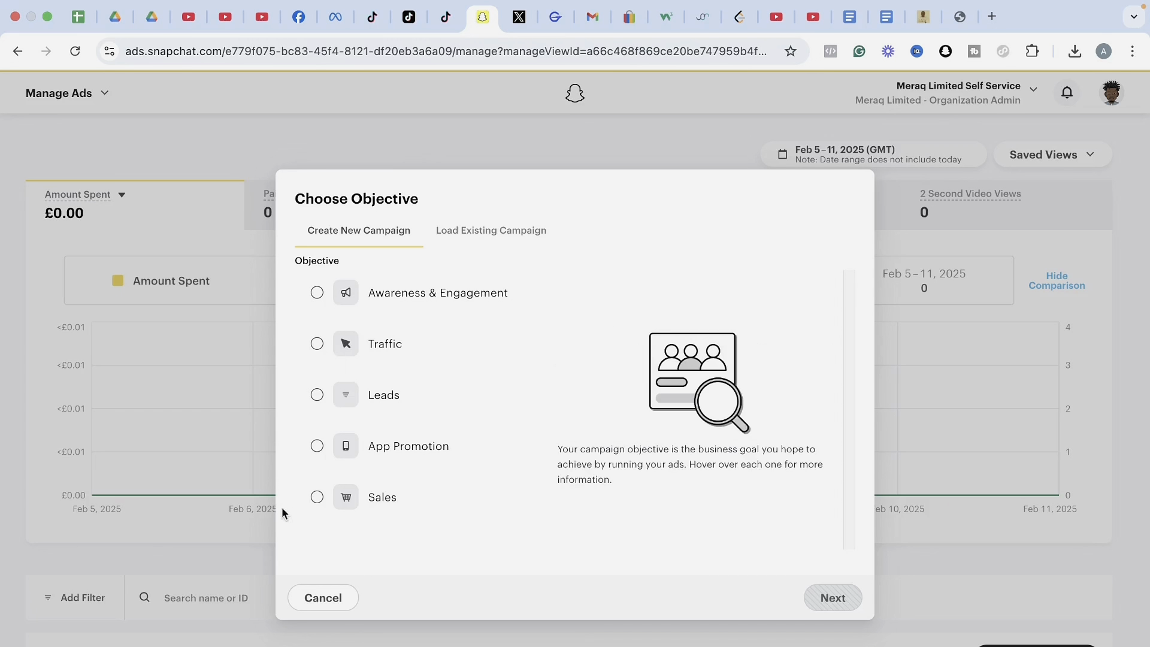
Choose Sales as the new campaign's objective, review its outcomes and ad formats, and proceed to the campaign setup.
click(318, 502)
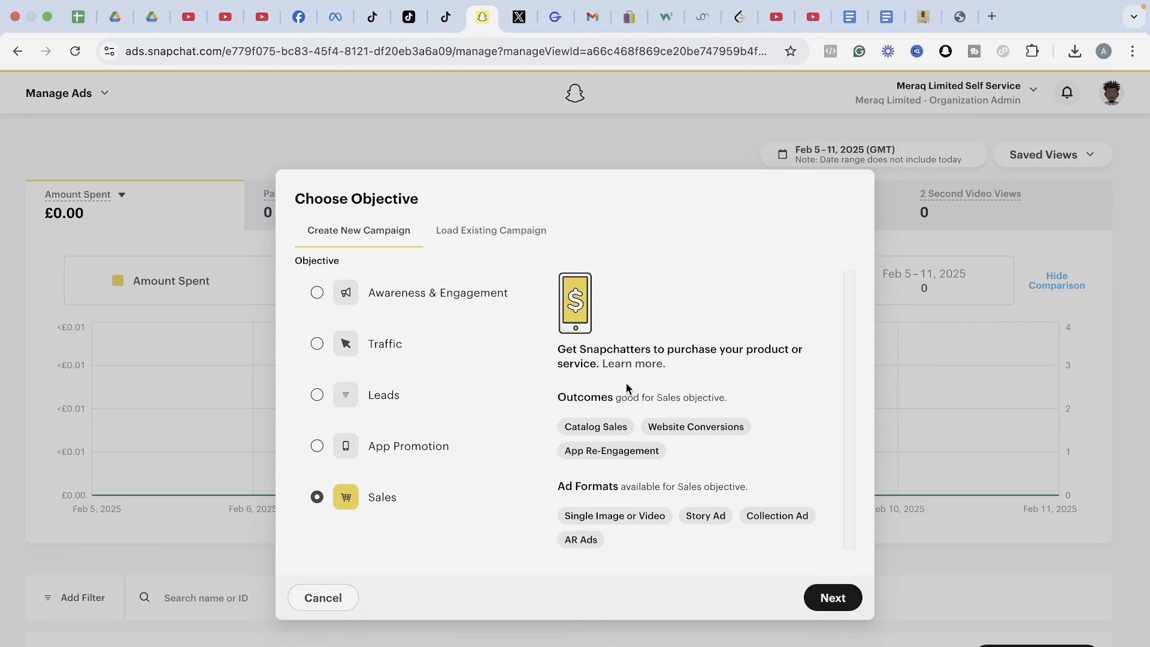
mouse_move(615, 412)
mouse_move(686, 429)
mouse_move(614, 459)
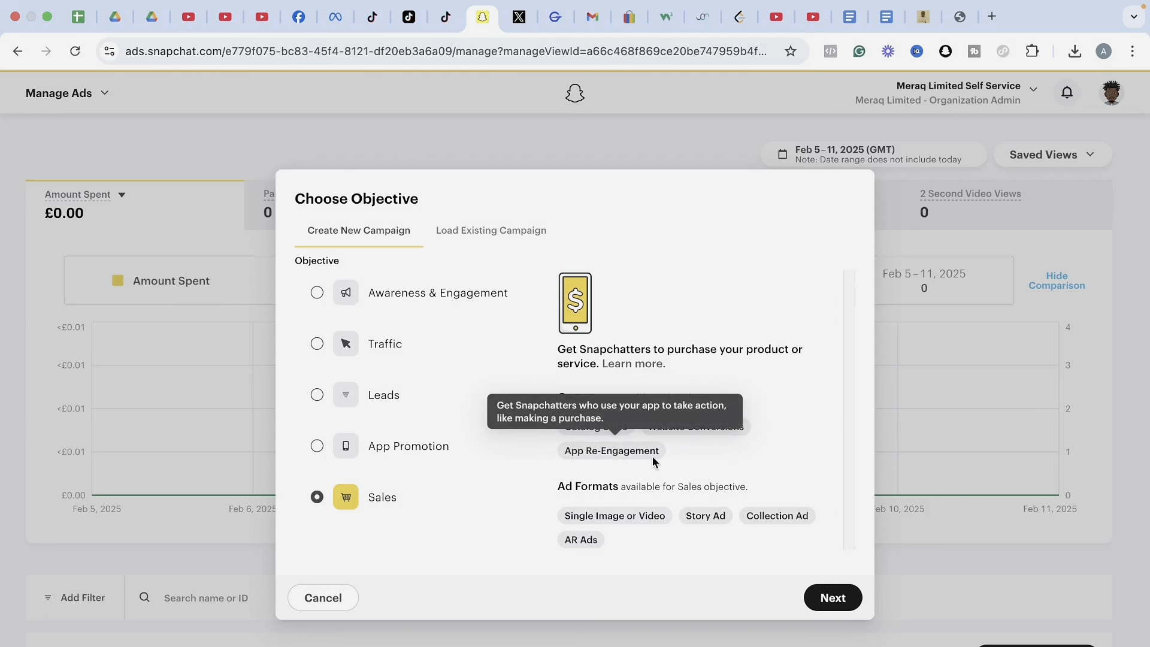
mouse_move(634, 523)
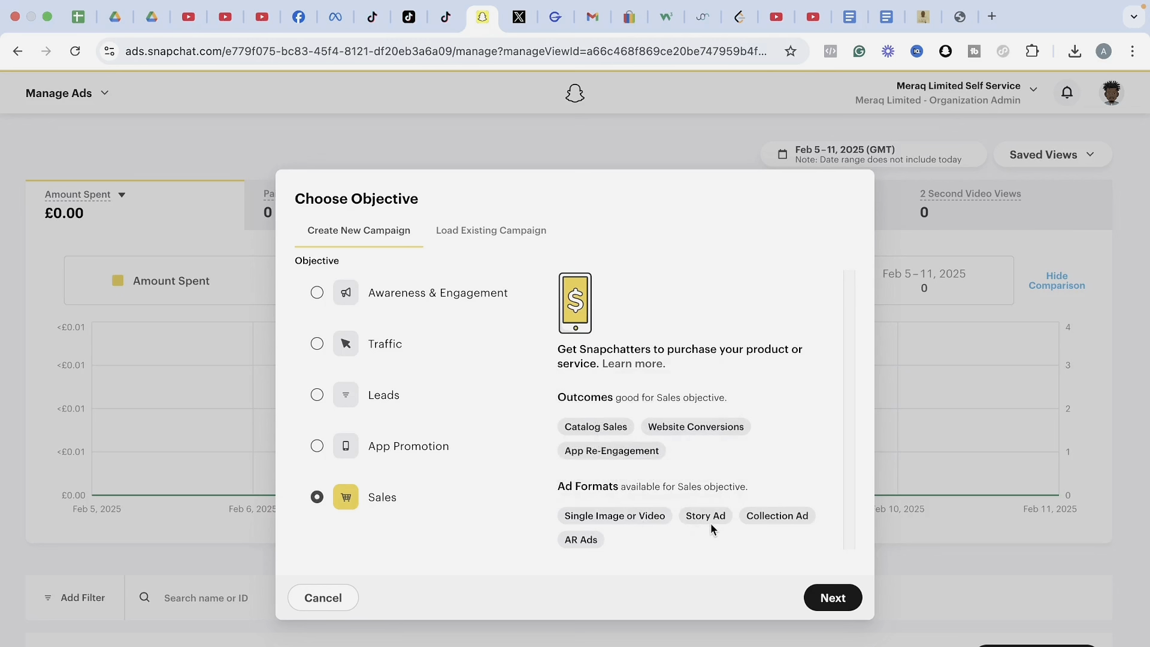
mouse_move(767, 520)
click(831, 598)
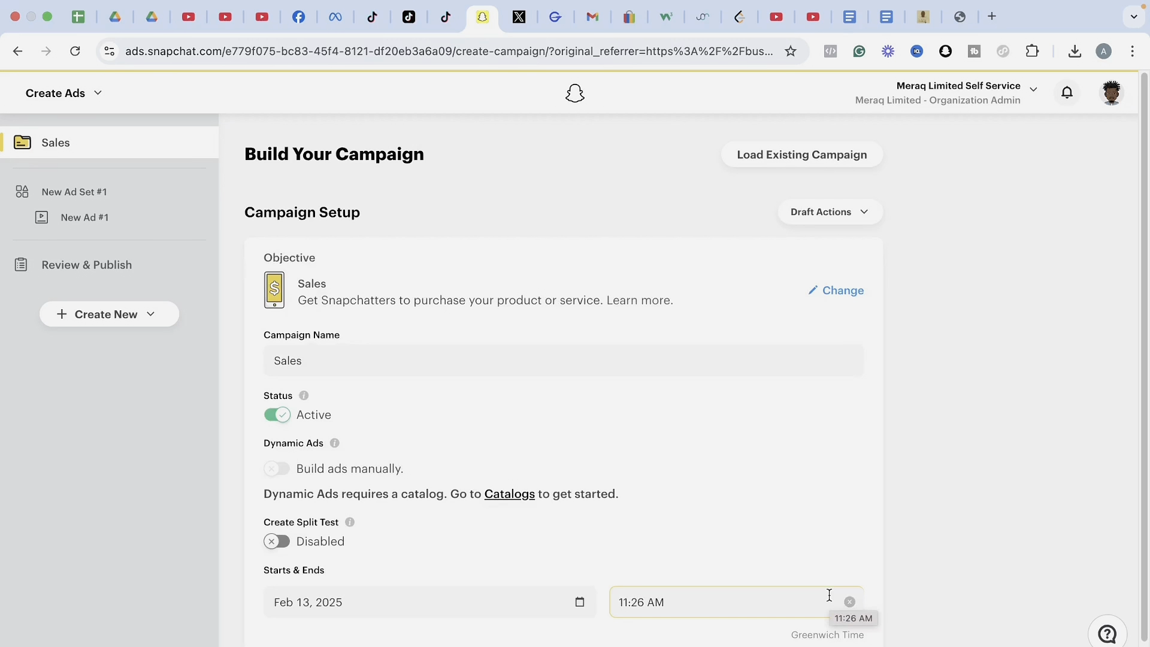
Replace the campaign name with "Forvever Immuneblend Campaign".
click(487, 361)
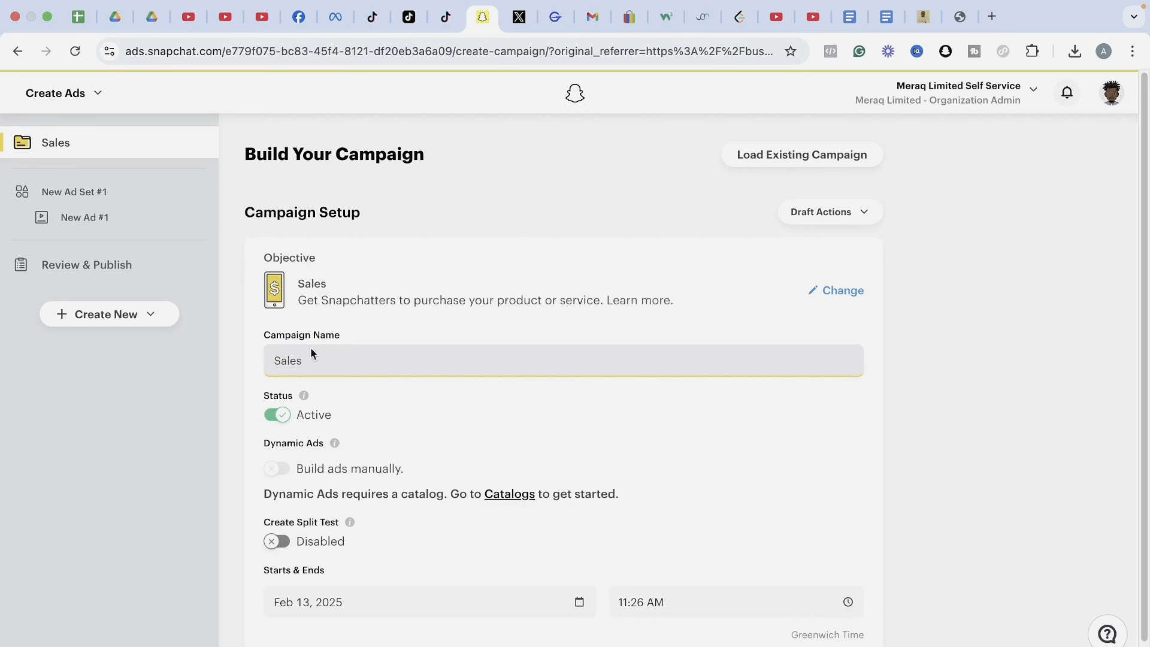
key(BackSpace)
key(BackSpace)
key(BackSpace)
key(BackSpace)
key(BackSpace)
text(Forvever Immuneblend Campaign)
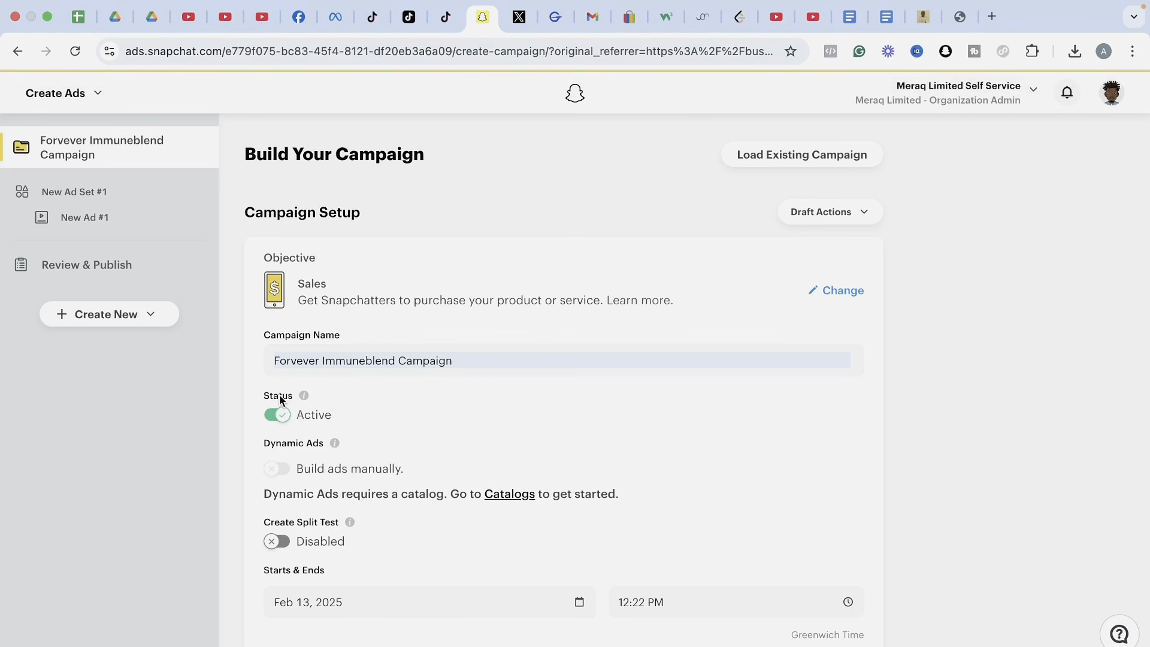
Review the campaign's status information and the calendar for its start date.
mouse_move(304, 397)
scroll(996, 400, down, 3)
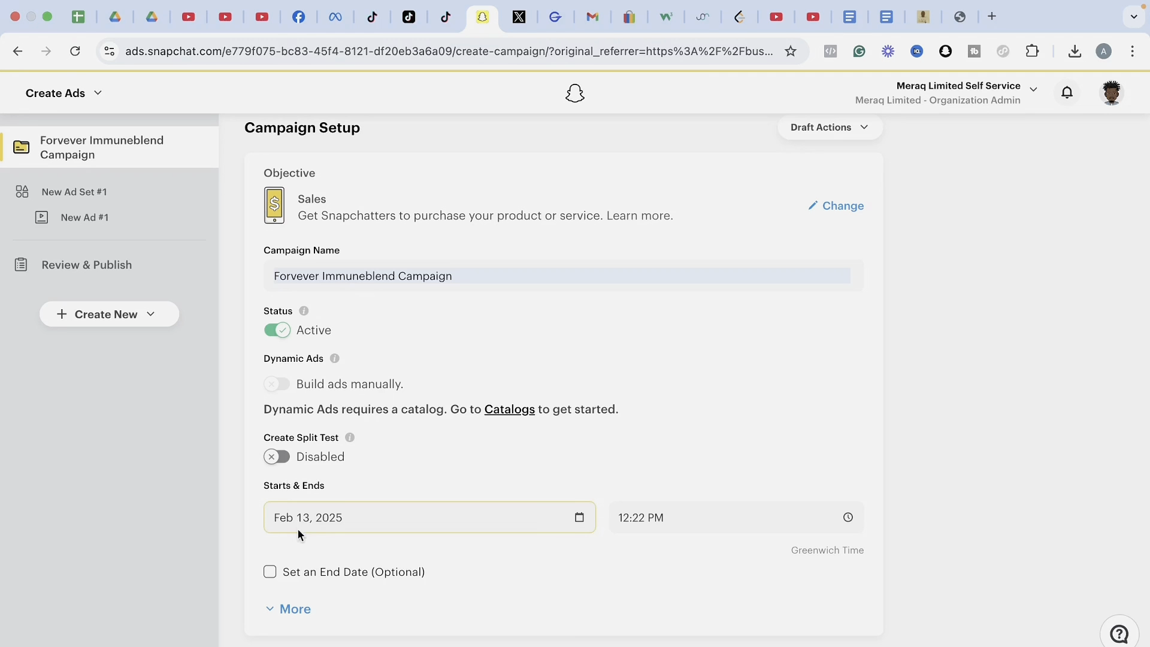
click(346, 515)
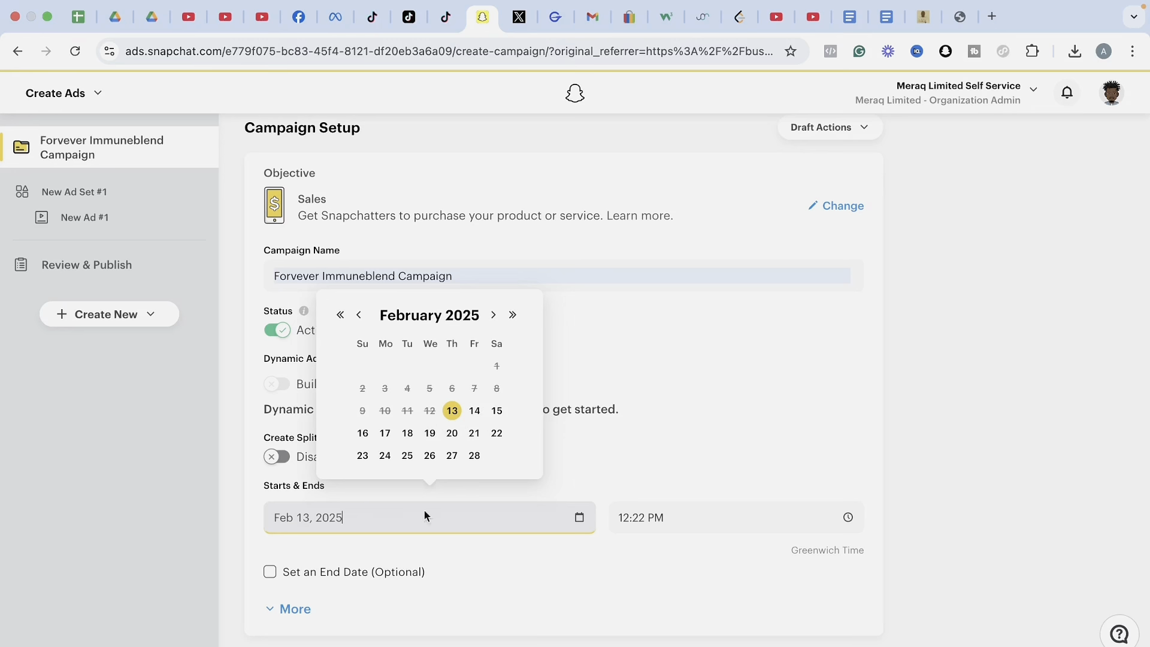
click(634, 465)
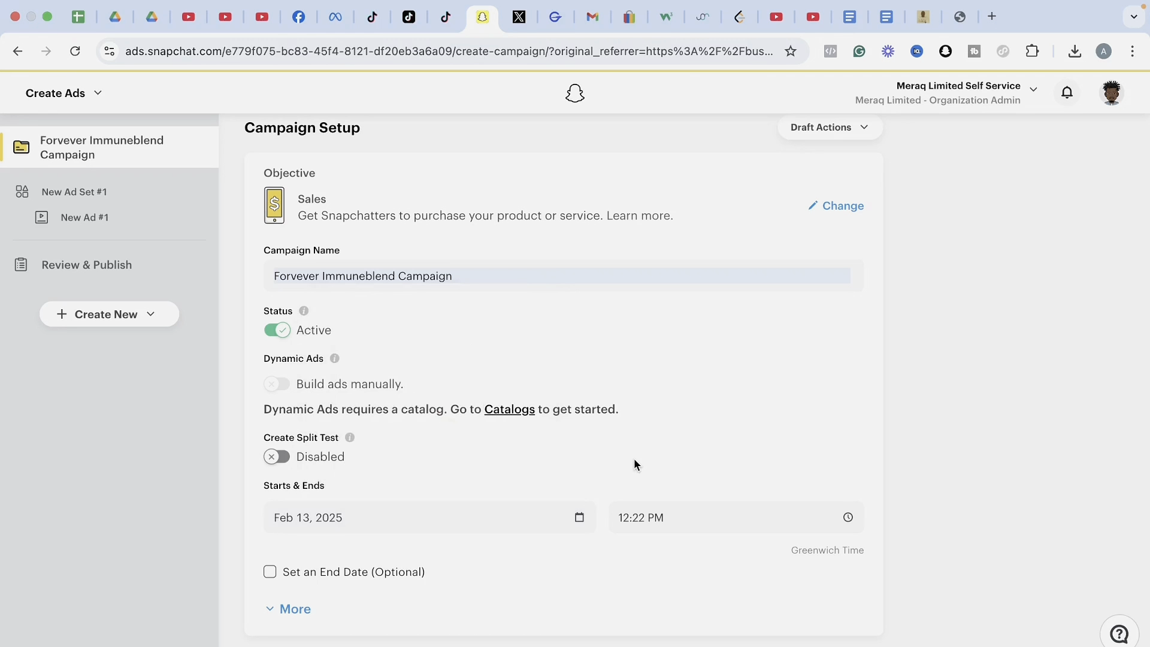
click(501, 517)
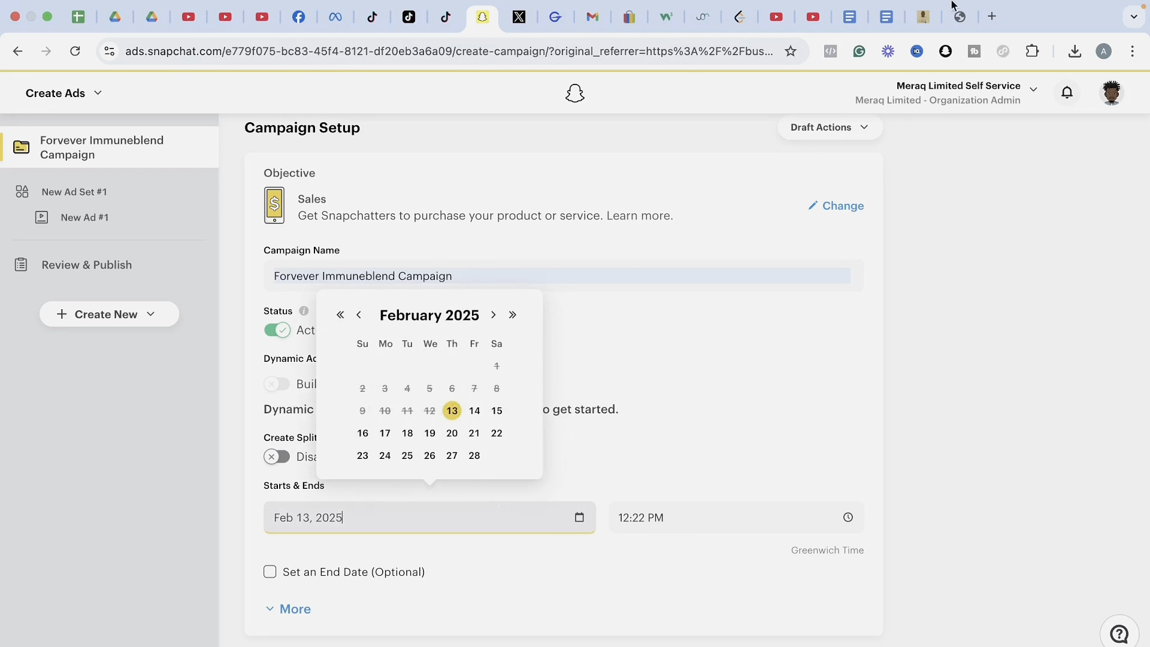
Reveal the additional campaign settings and set the daily spend cap to 20.
click(307, 612)
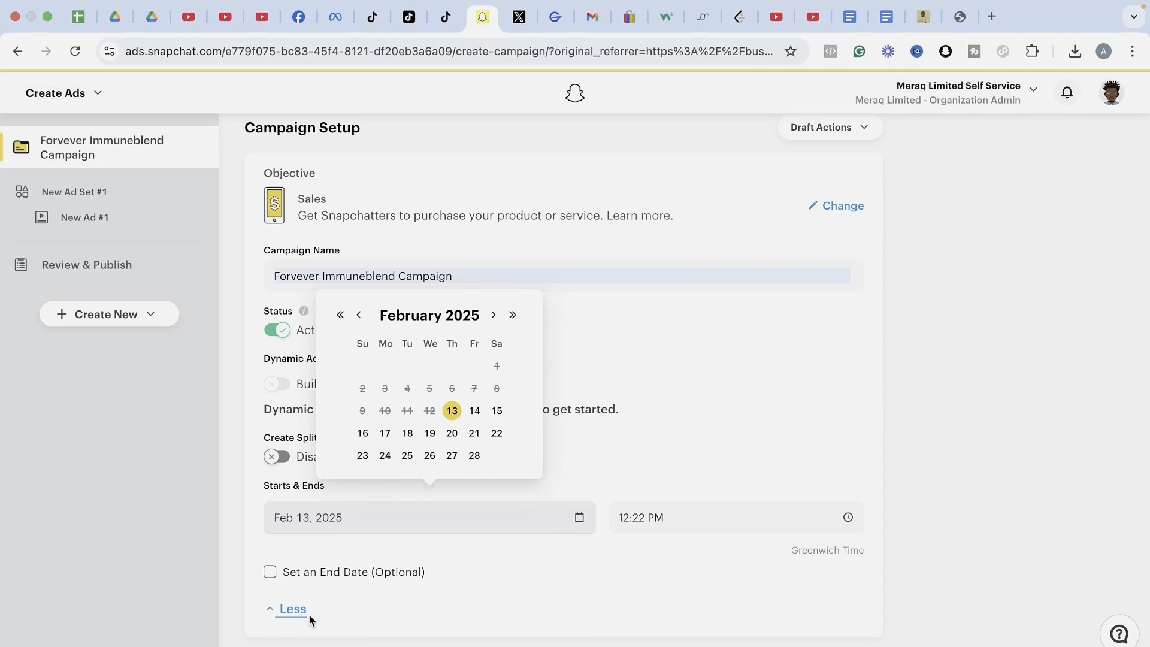
scroll(1015, 499, down, 5)
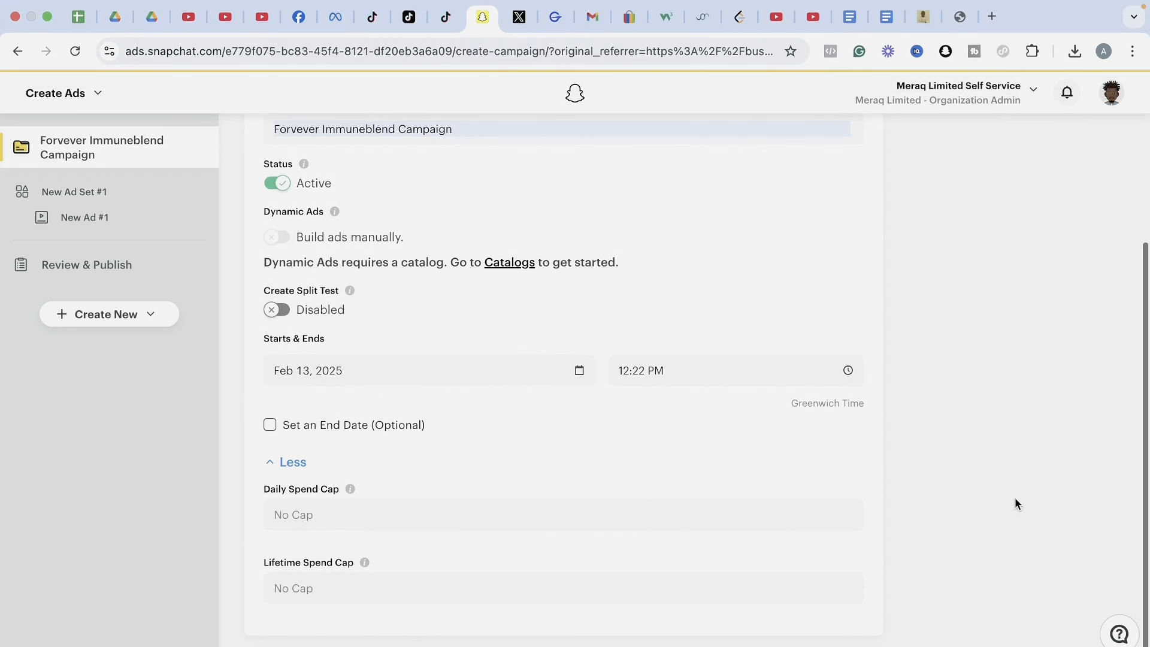
click(275, 510)
click(463, 527)
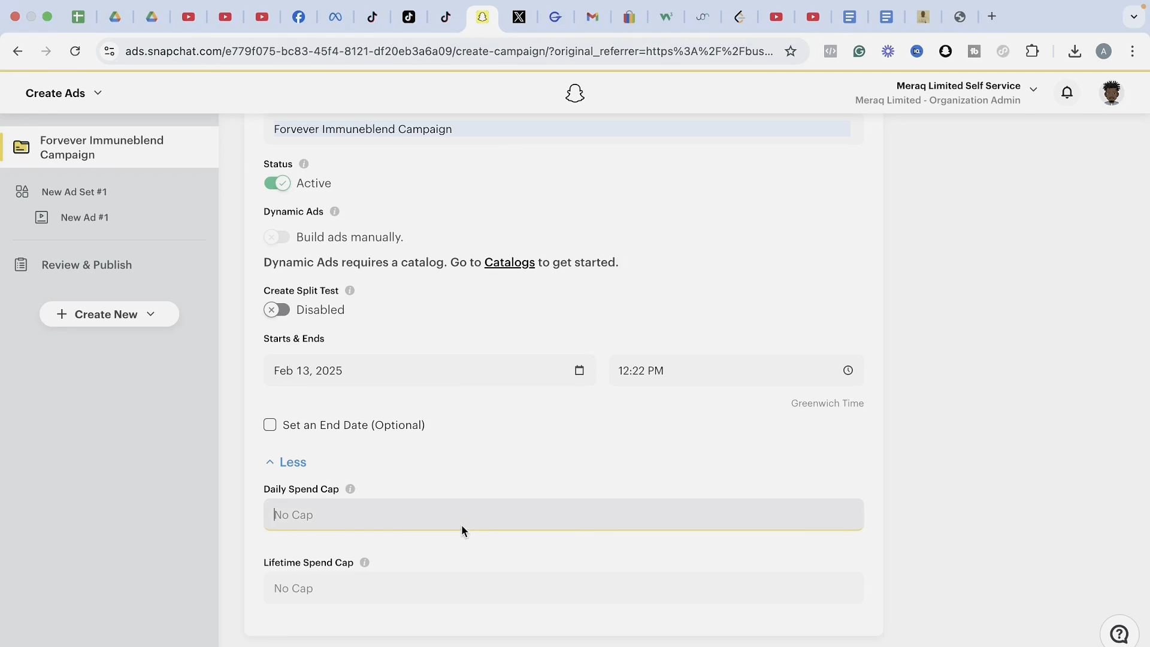
text(20)
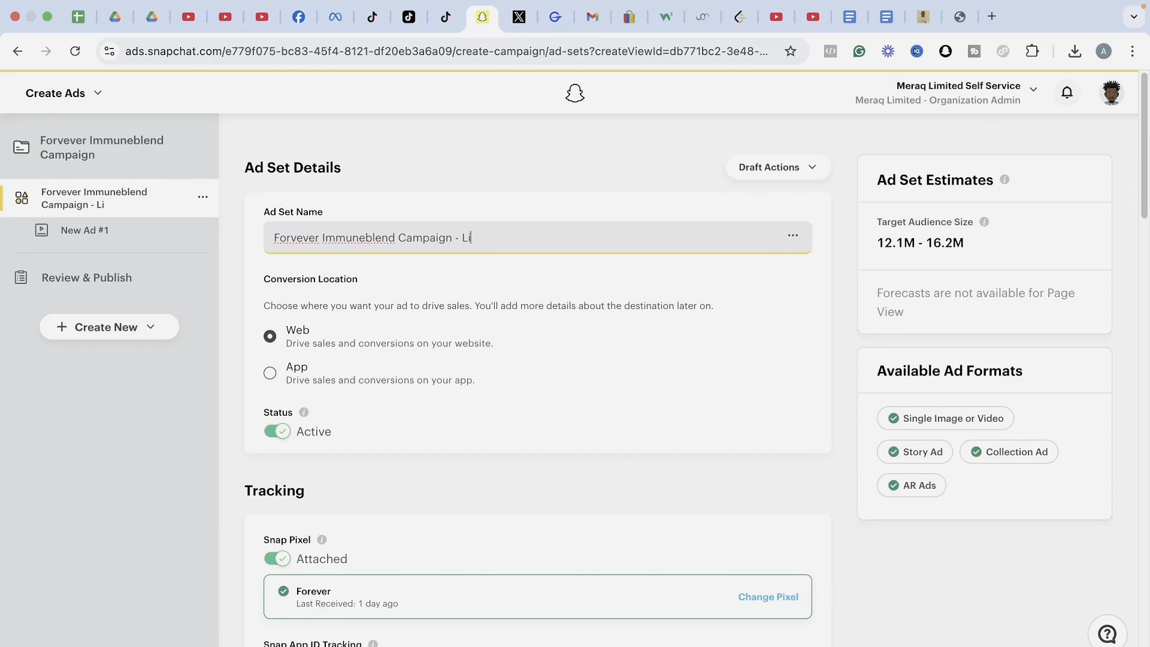
Name the ad set "Forvever Immuneblend Campaign - Lifestyle" and check the shop page in the browser.
text(festyle)
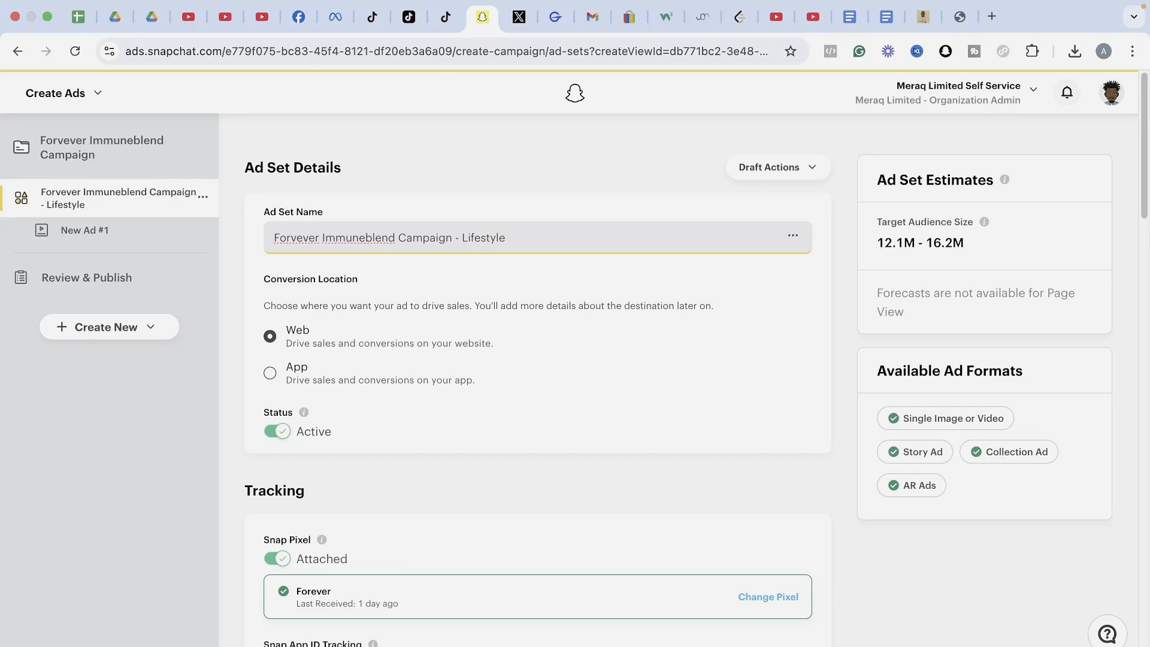
key(super+a)
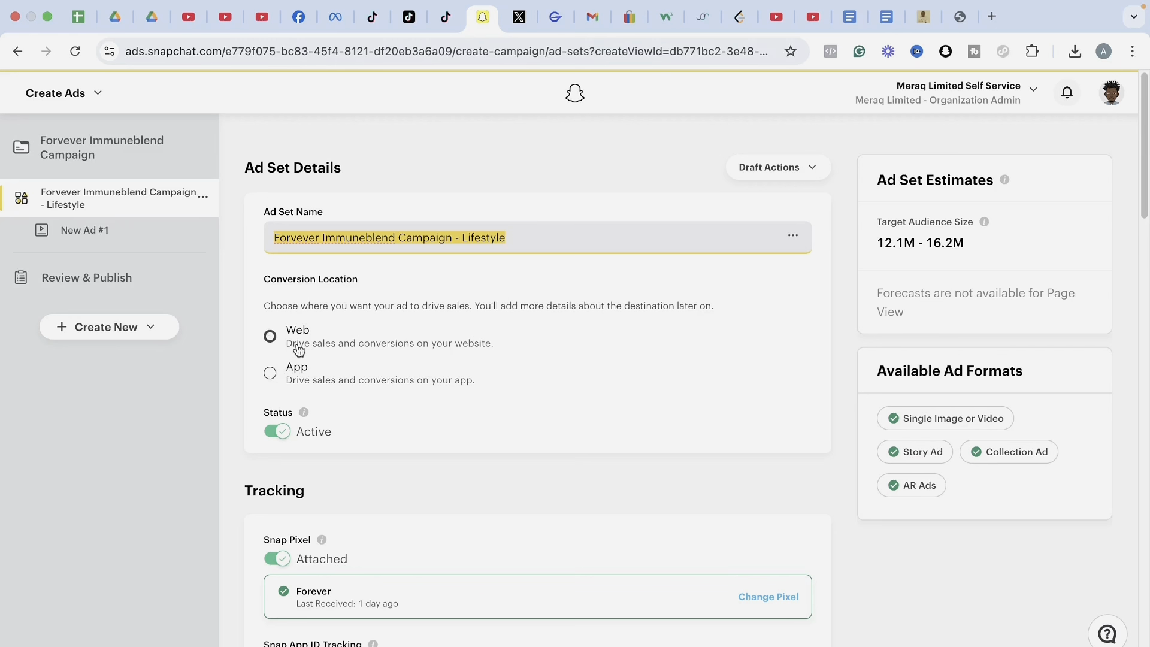
click(960, 16)
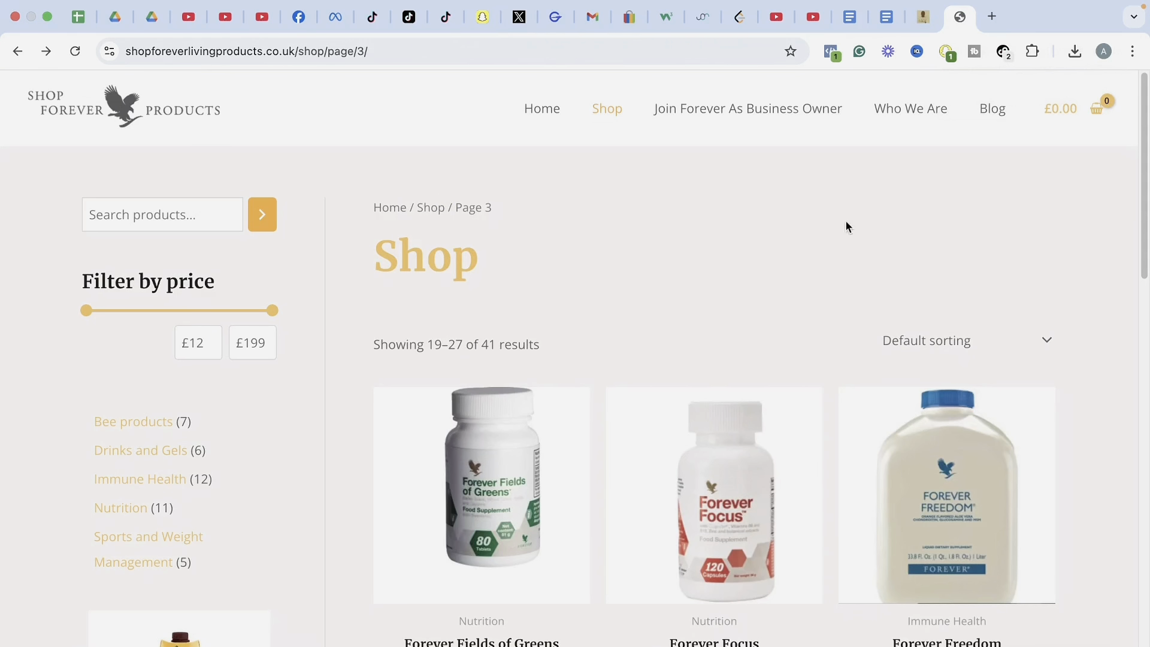
click(482, 17)
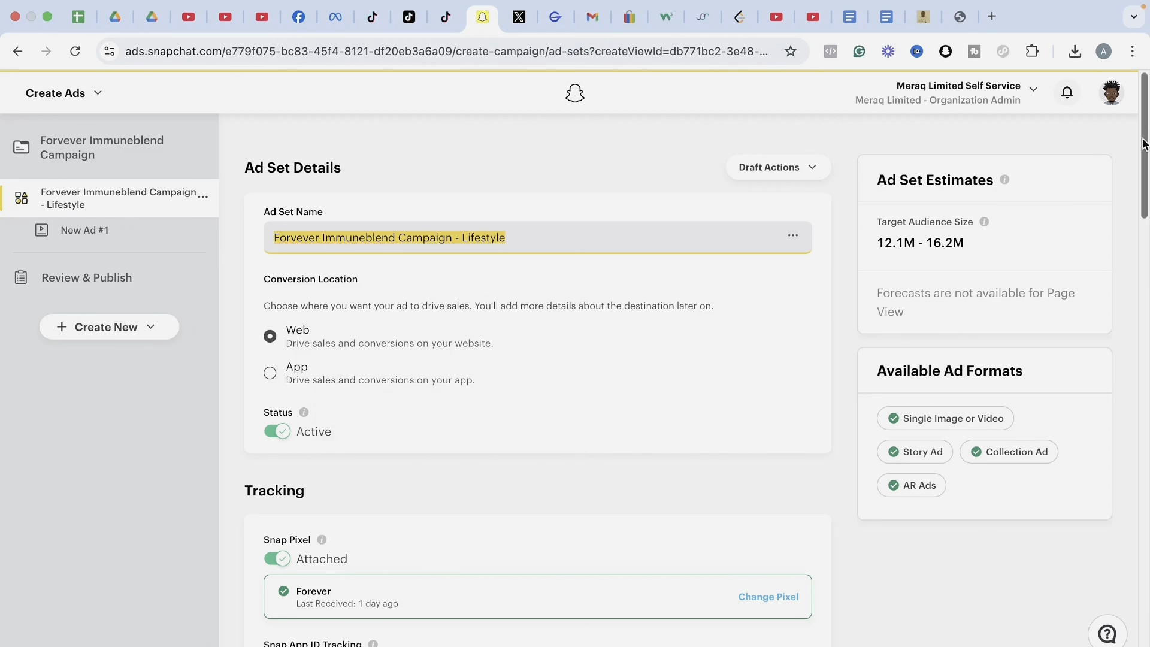
Change the ad set's Snap Pixel in the Tracking section, picking the second "Forever" pixel.
scroll(1144, 143, down, 5)
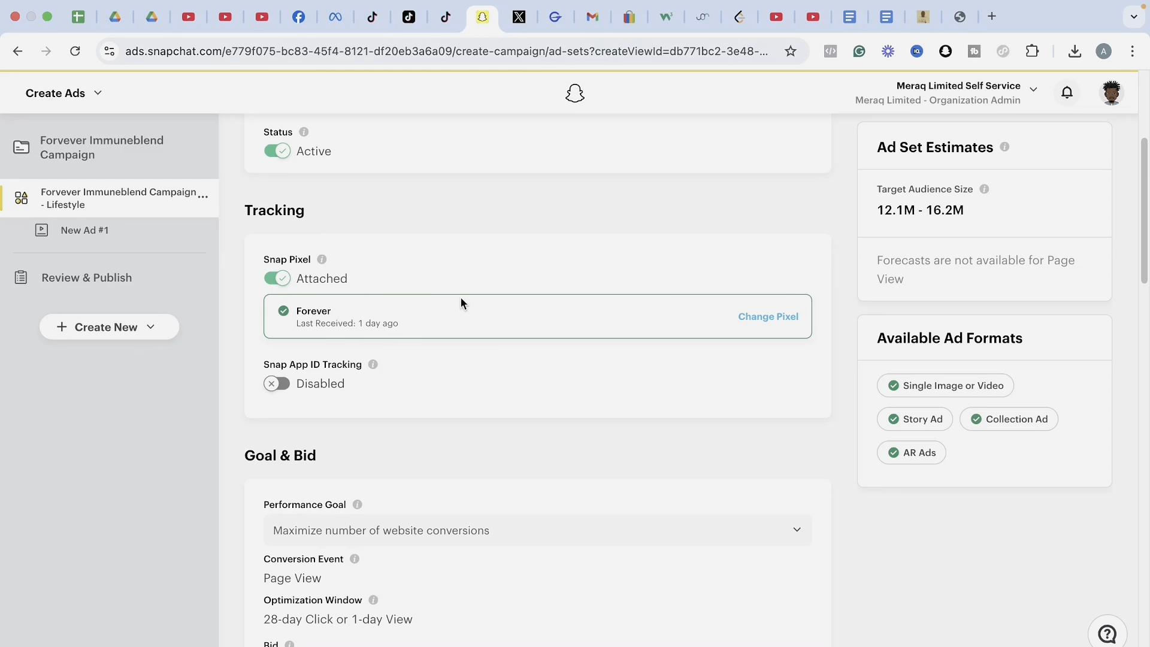
click(761, 323)
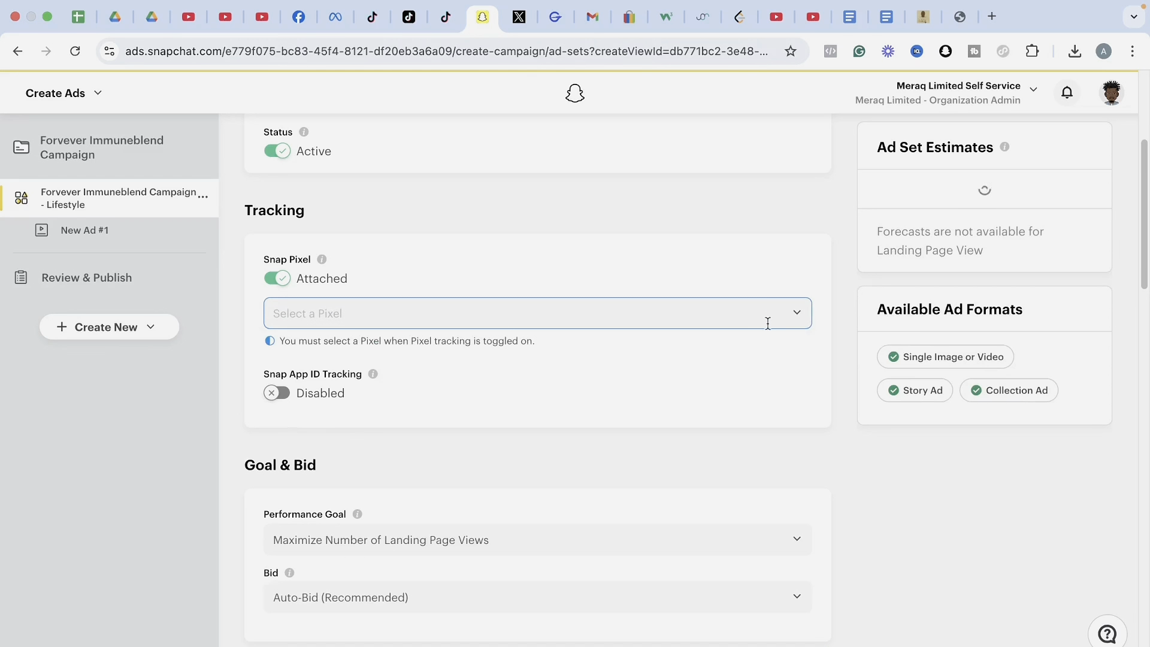
click(798, 313)
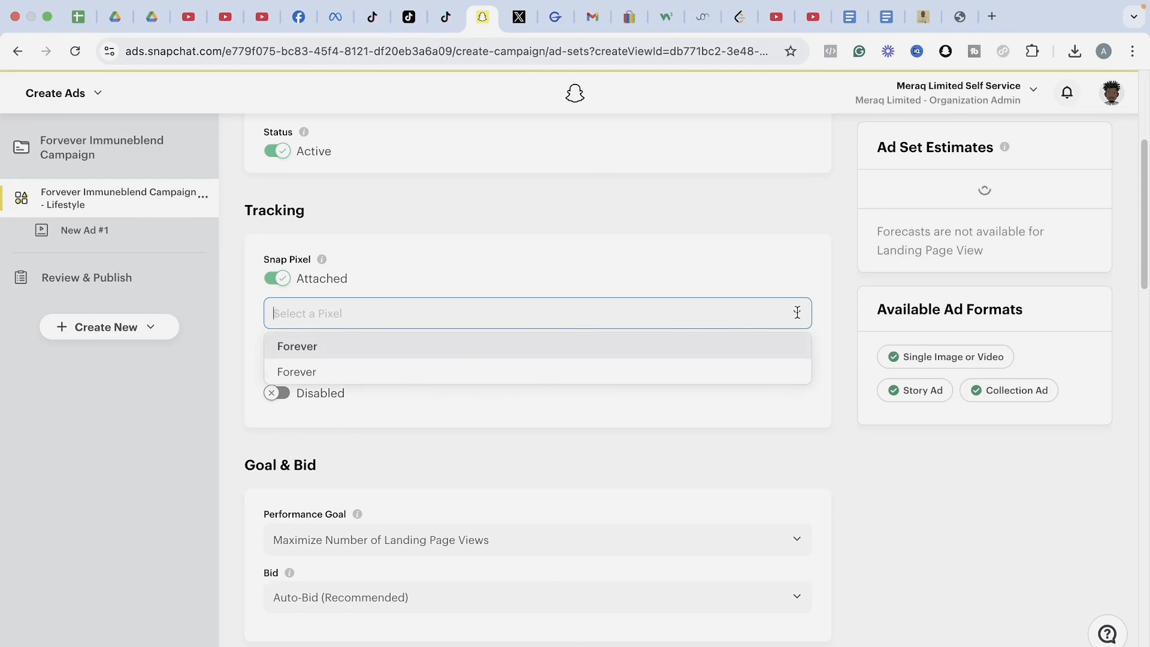
click(524, 372)
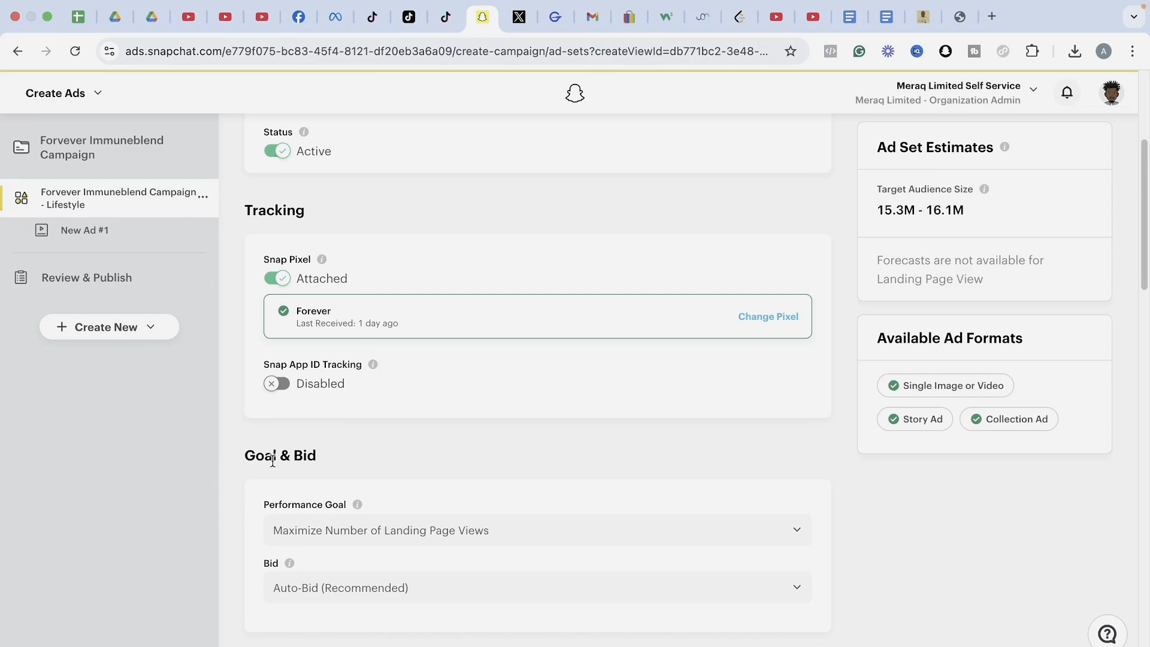
Set the performance goal to "Maximize number of website conversions" and review the conversion event information and bid strategies.
drag(1145, 244, 1144, 286)
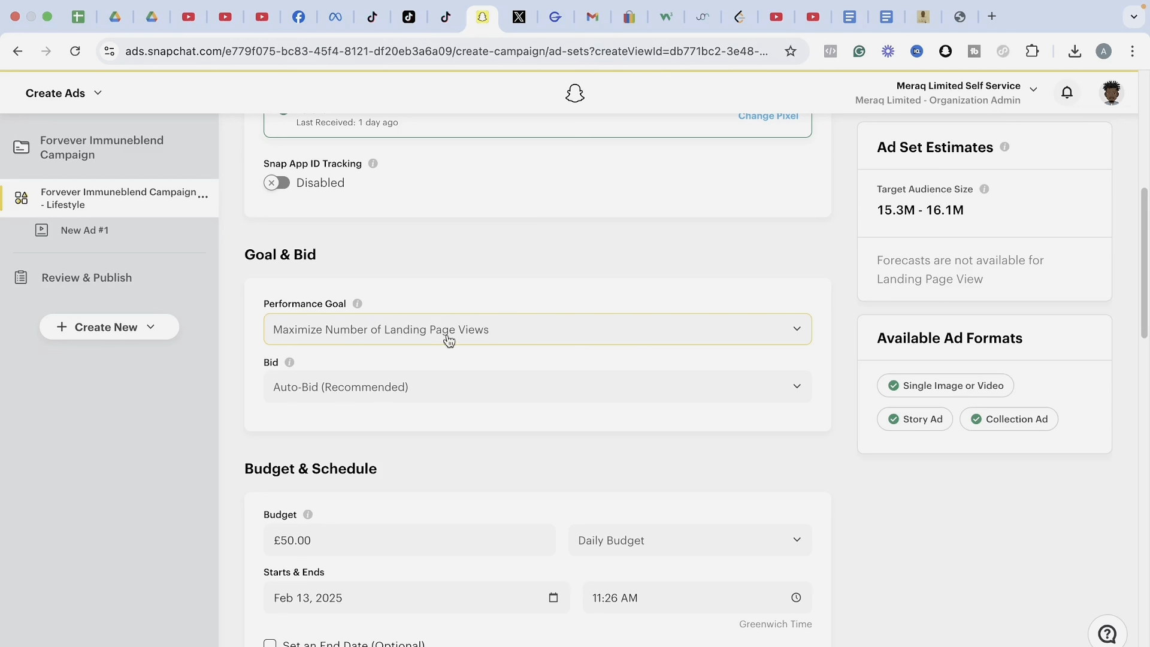
click(466, 337)
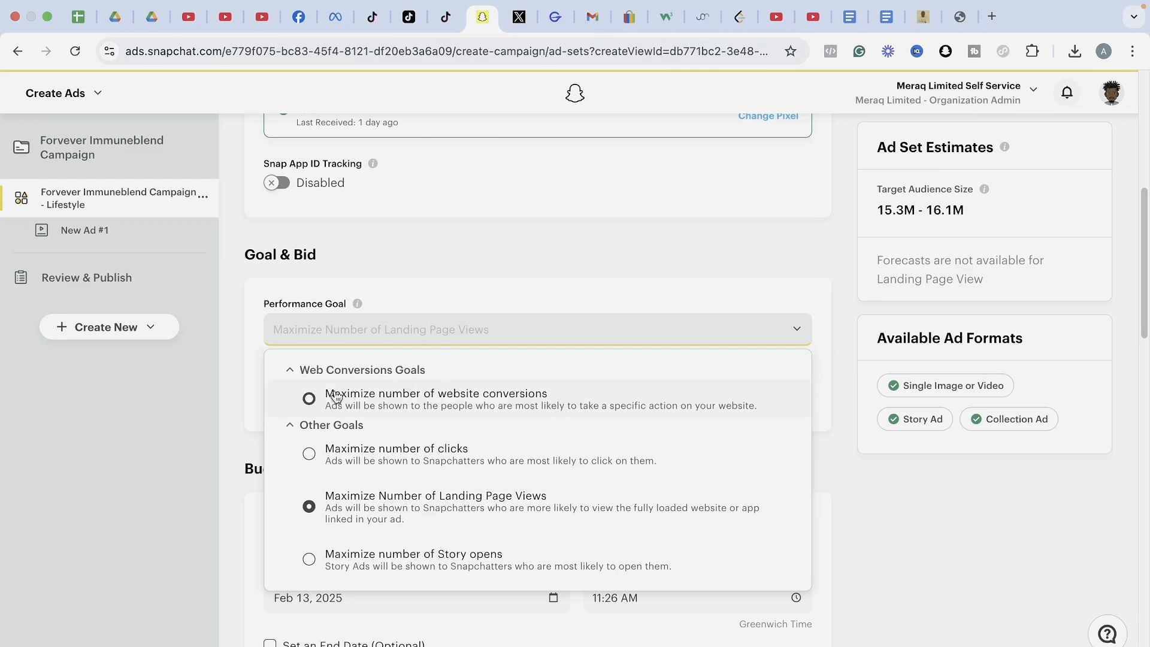
click(309, 398)
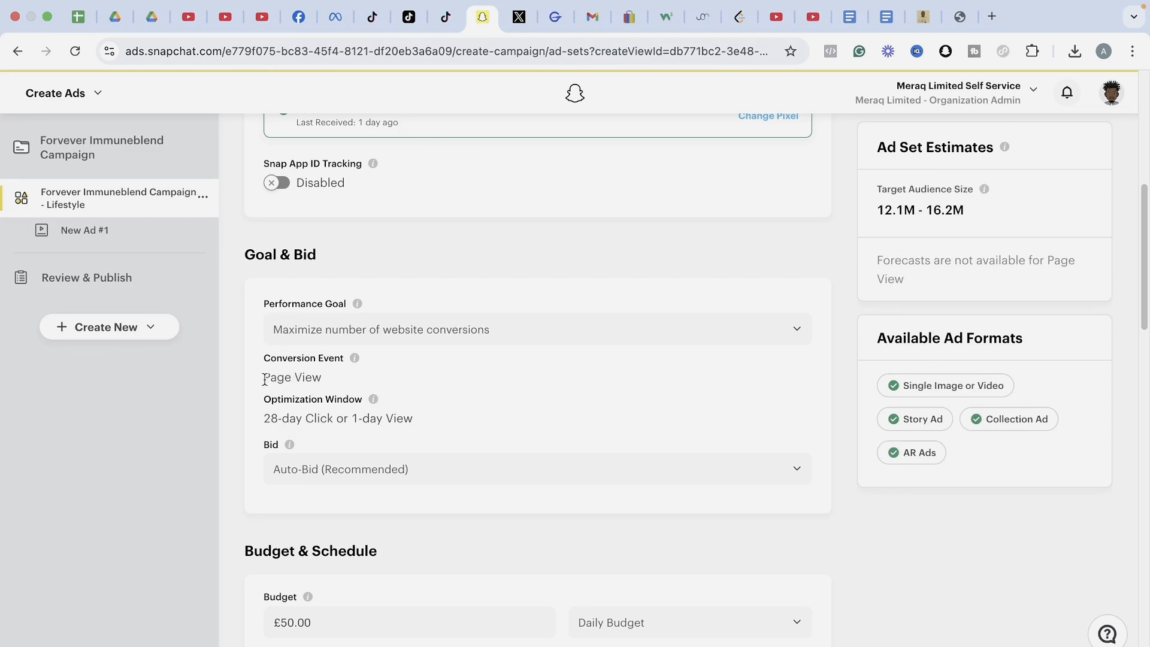
drag(265, 378, 318, 380)
click(318, 379)
mouse_move(351, 359)
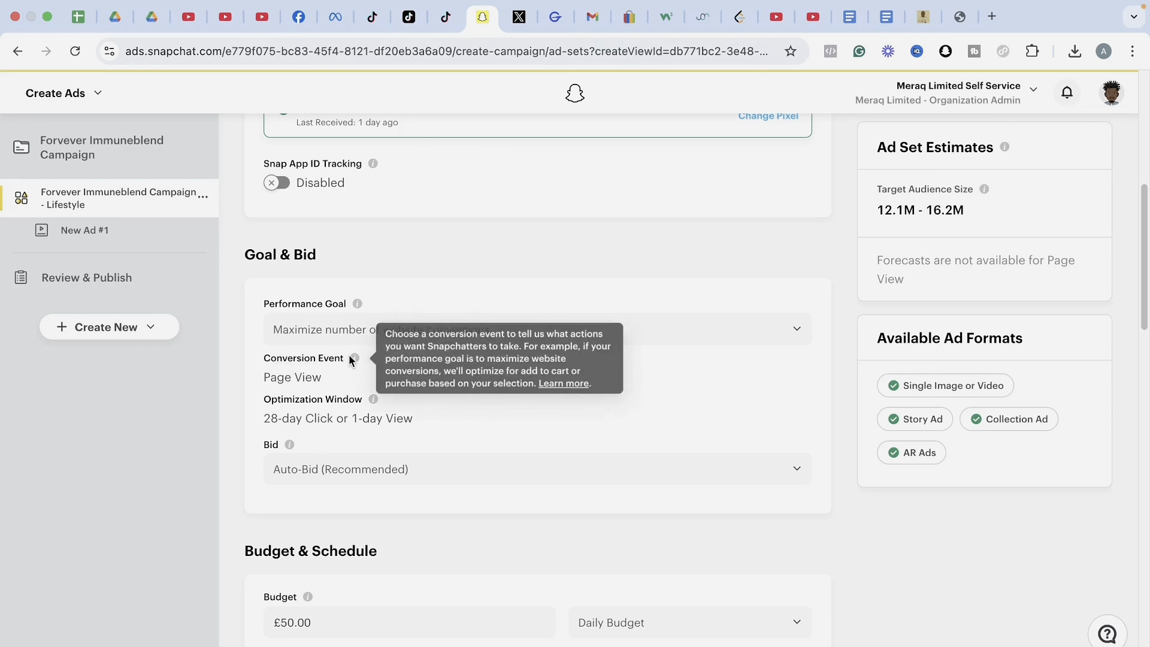
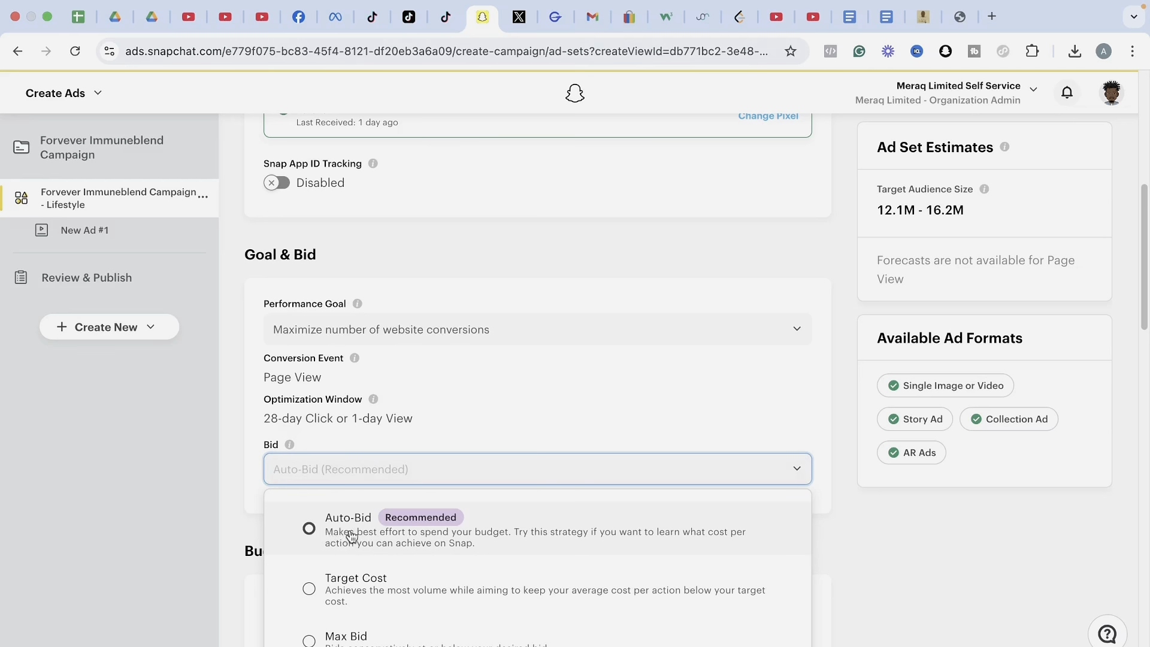
click(719, 413)
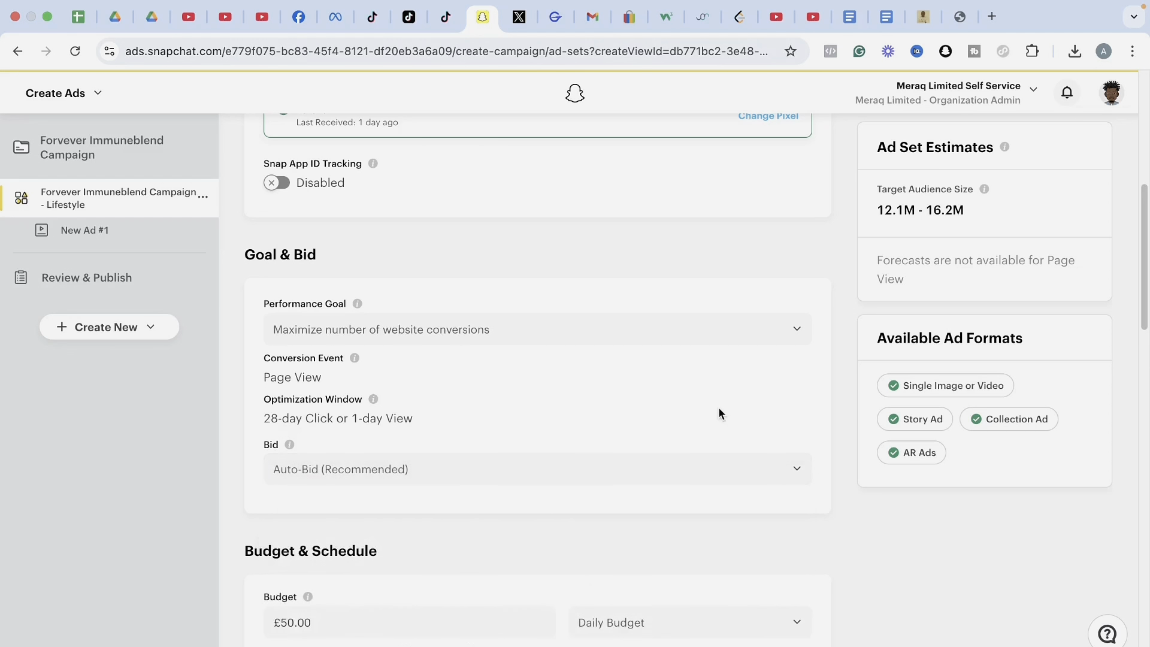
Set the ad set's daily budget to £20.00 in the Budget & Schedule section.
drag(1142, 302, 1143, 345)
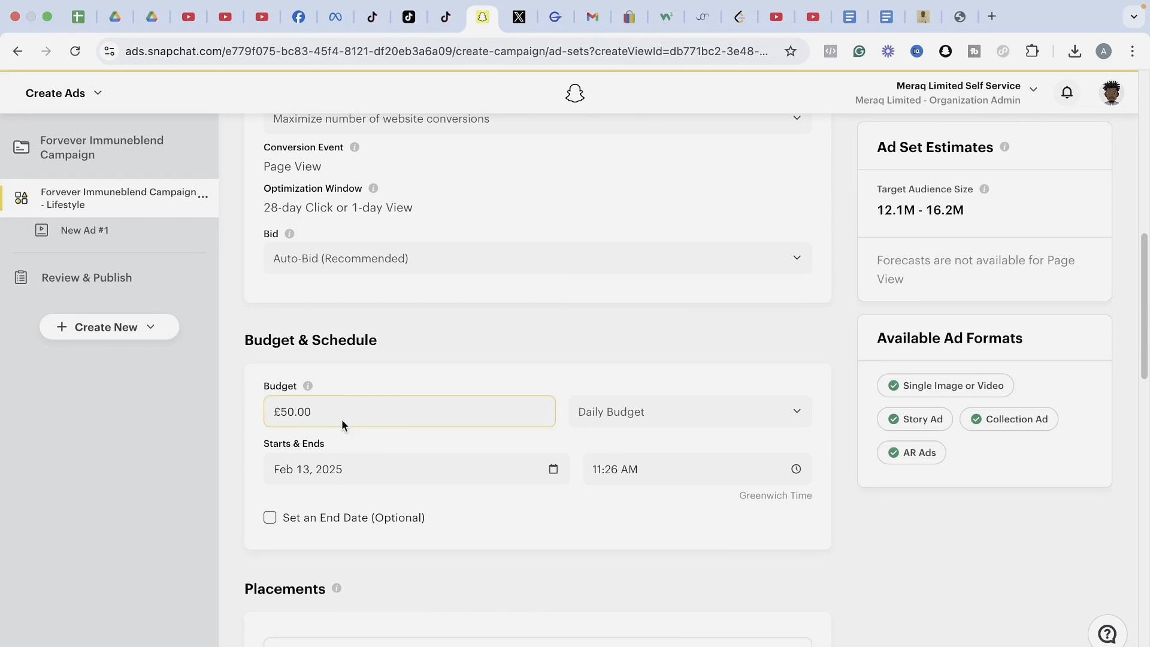
click(304, 414)
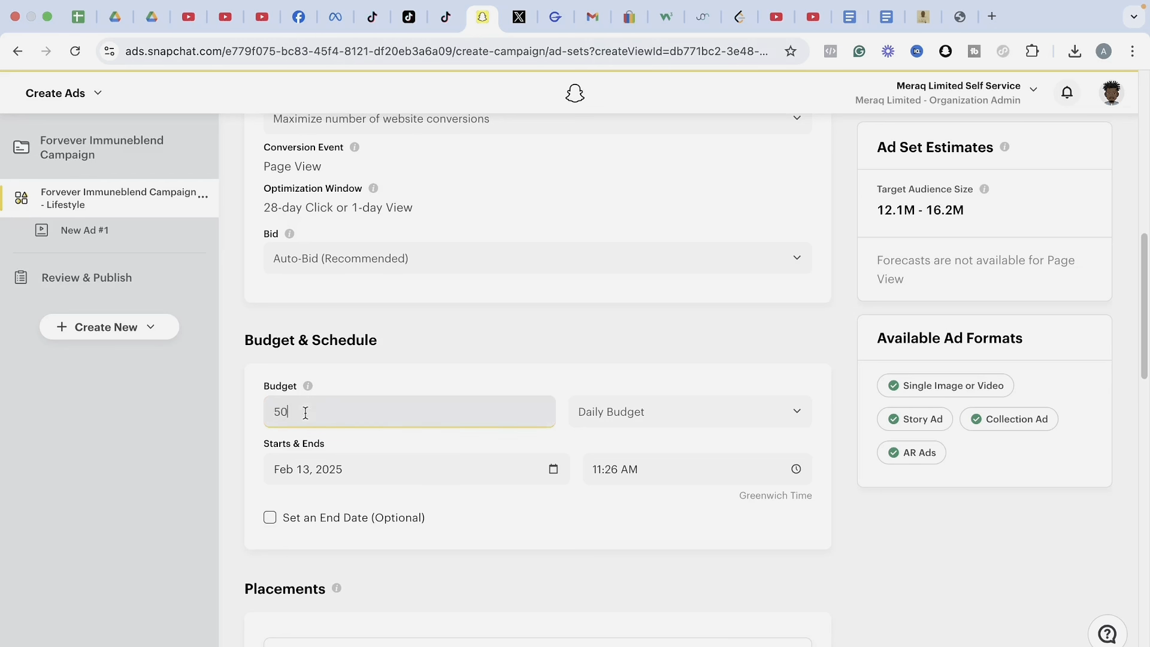
key(BackSpace)
key(BackSpace)
text(20)
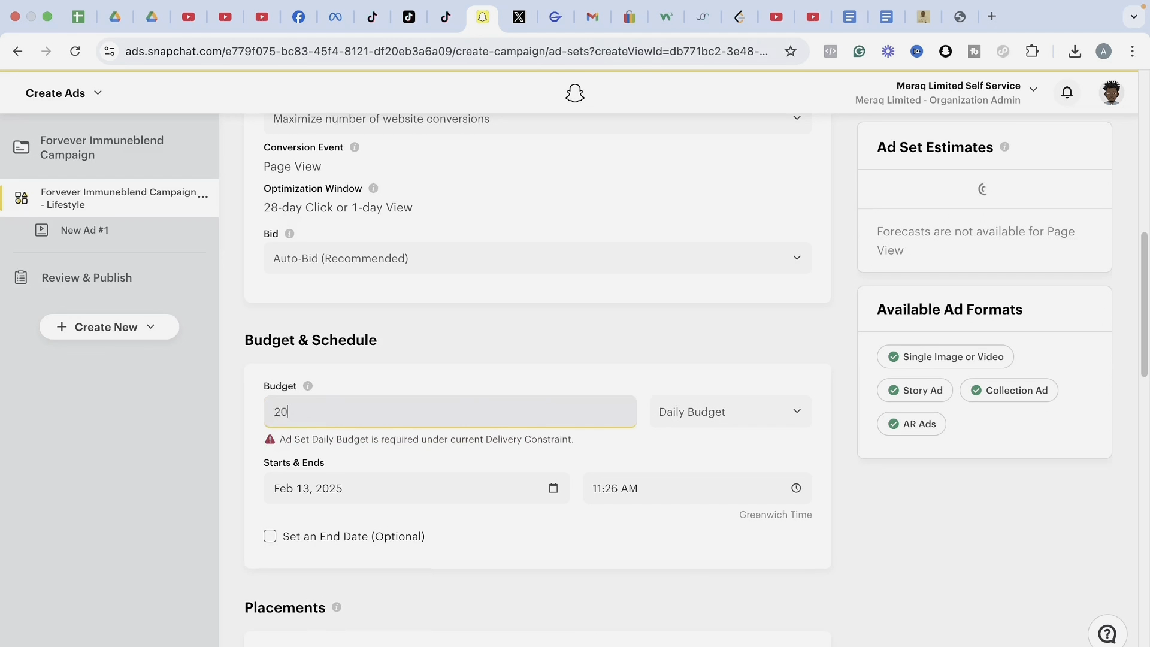
click(534, 365)
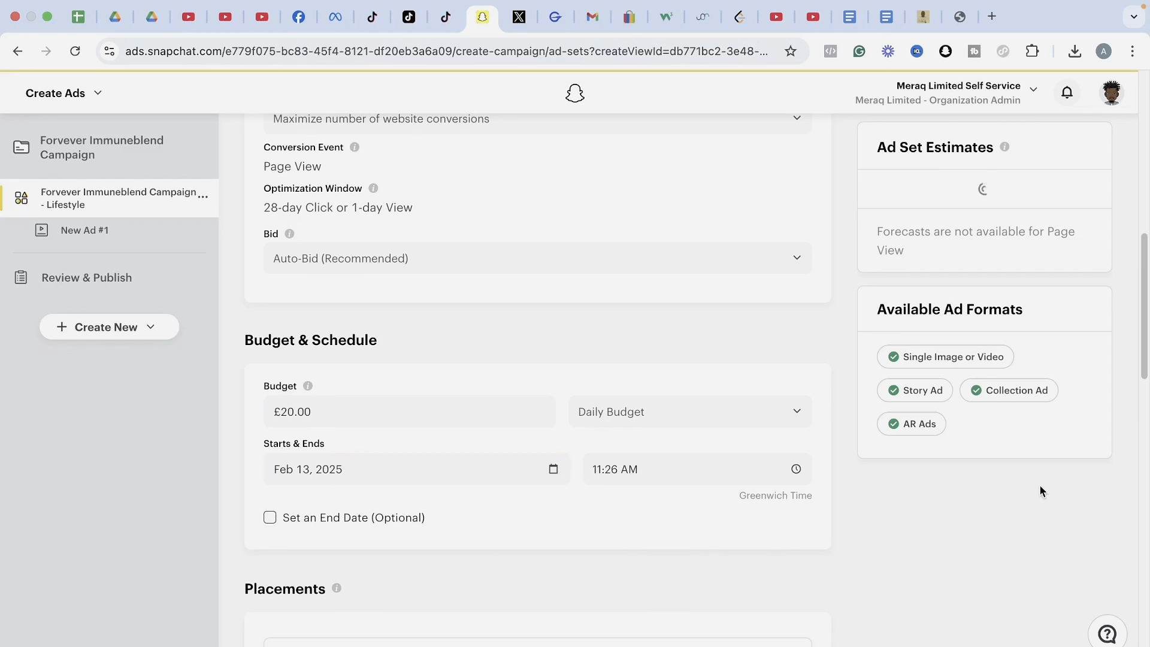
Review the brand safety filter and manual placement options, returning the ad set to Automatic Placement.
drag(1146, 338, 1144, 402)
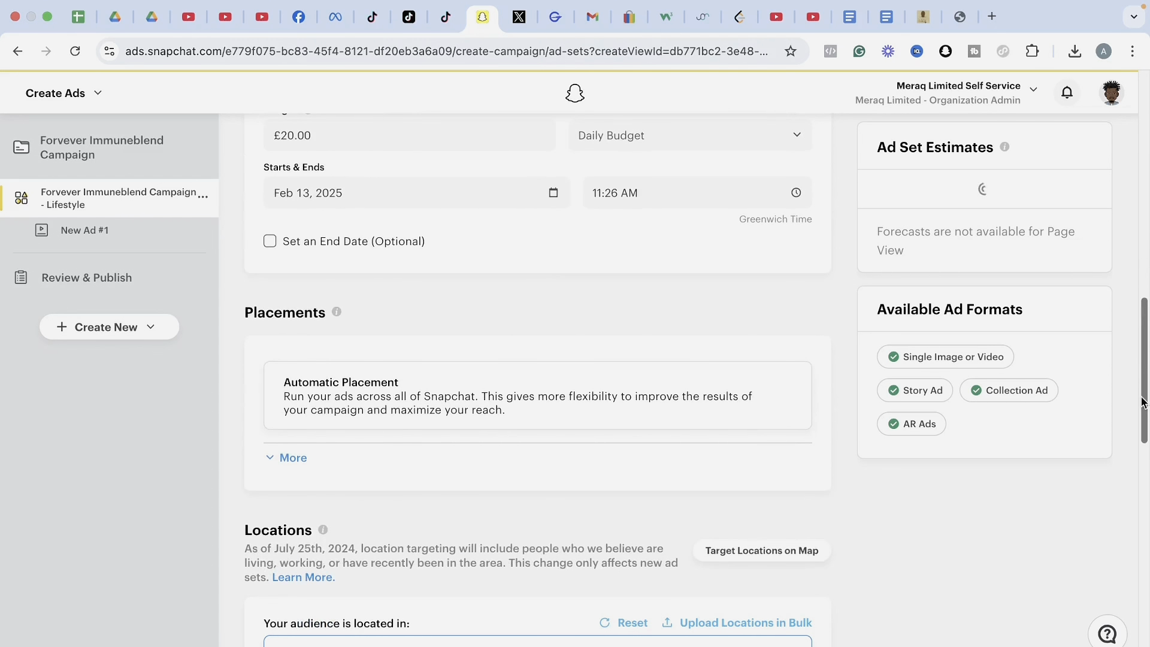
click(291, 459)
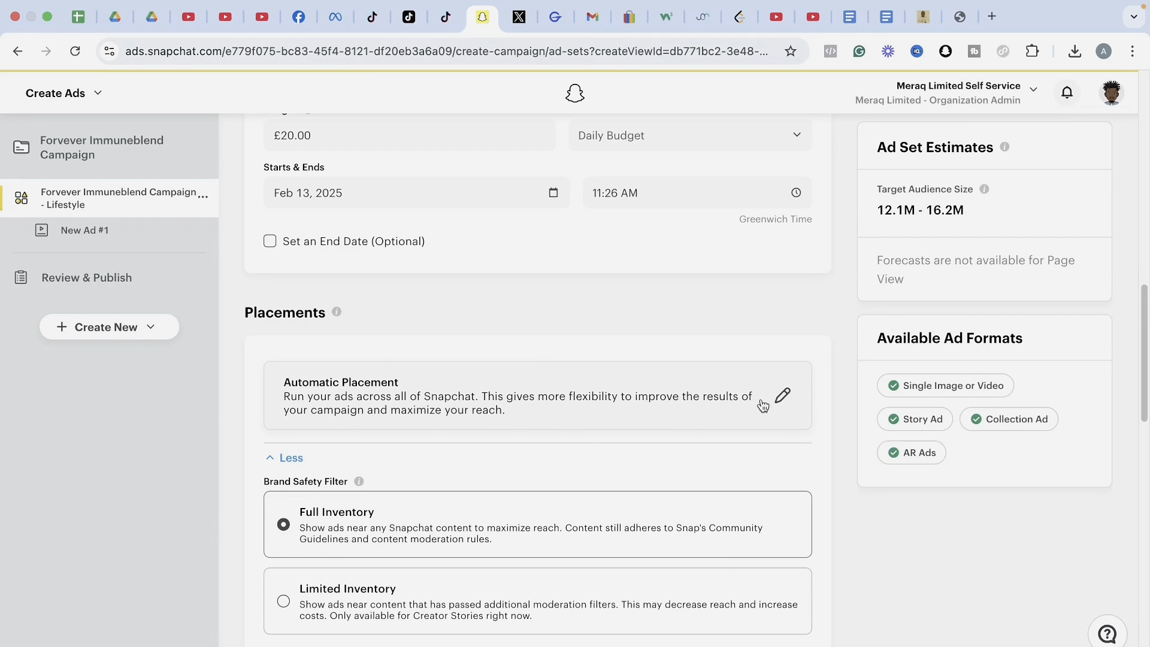
click(782, 398)
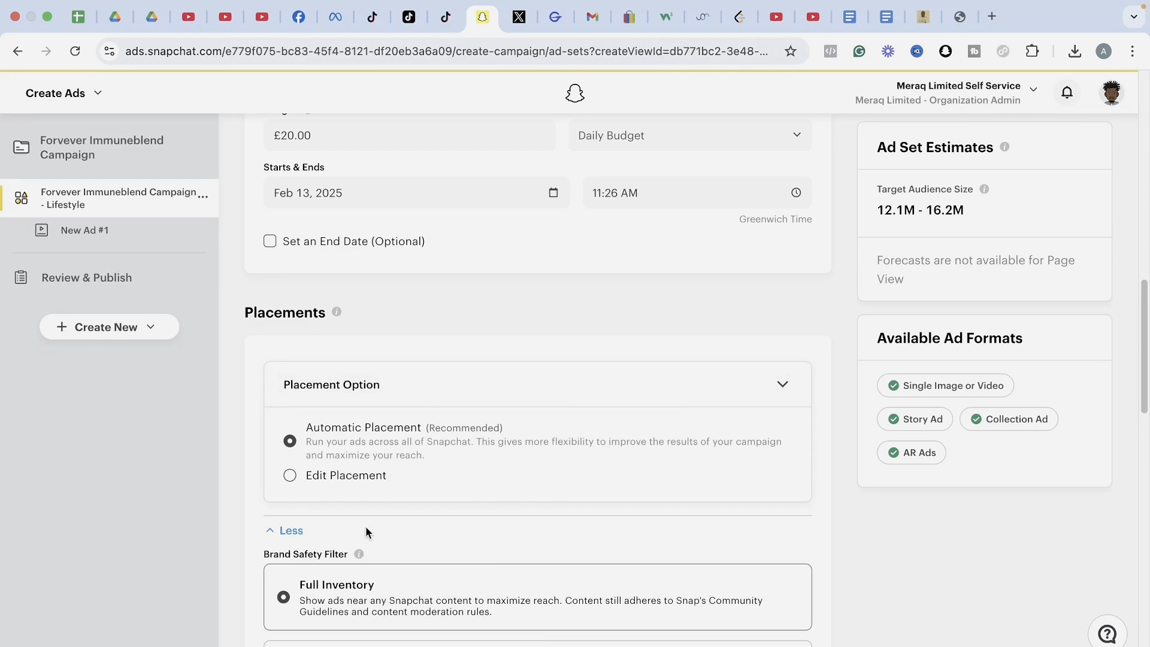
click(293, 477)
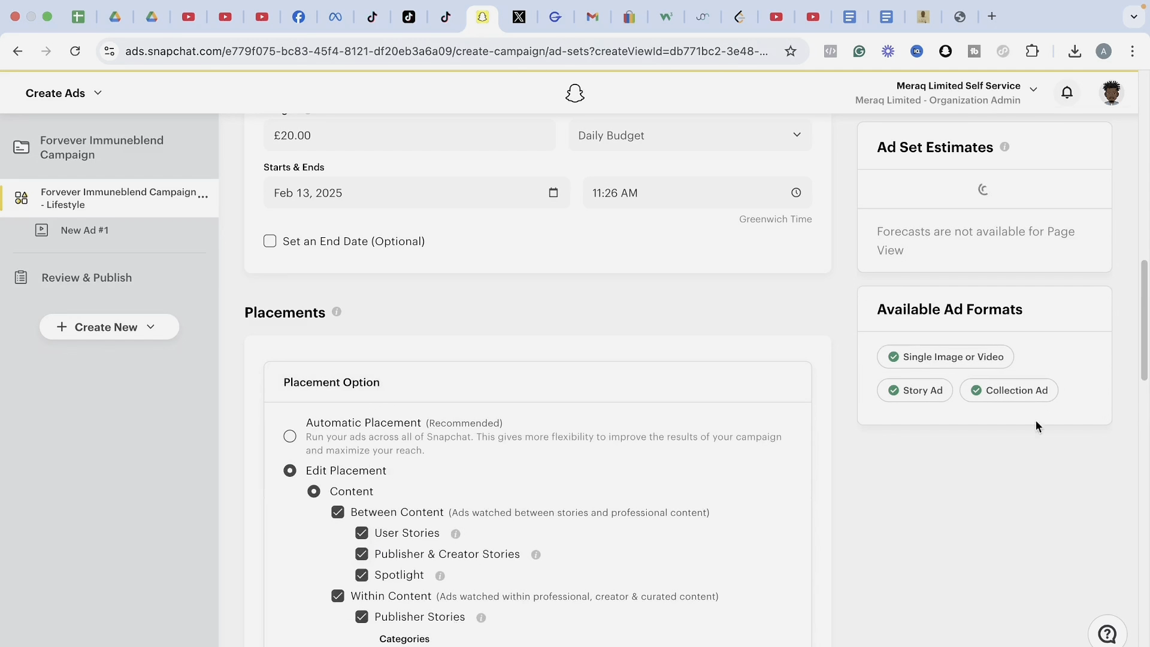
drag(1143, 345, 1144, 370)
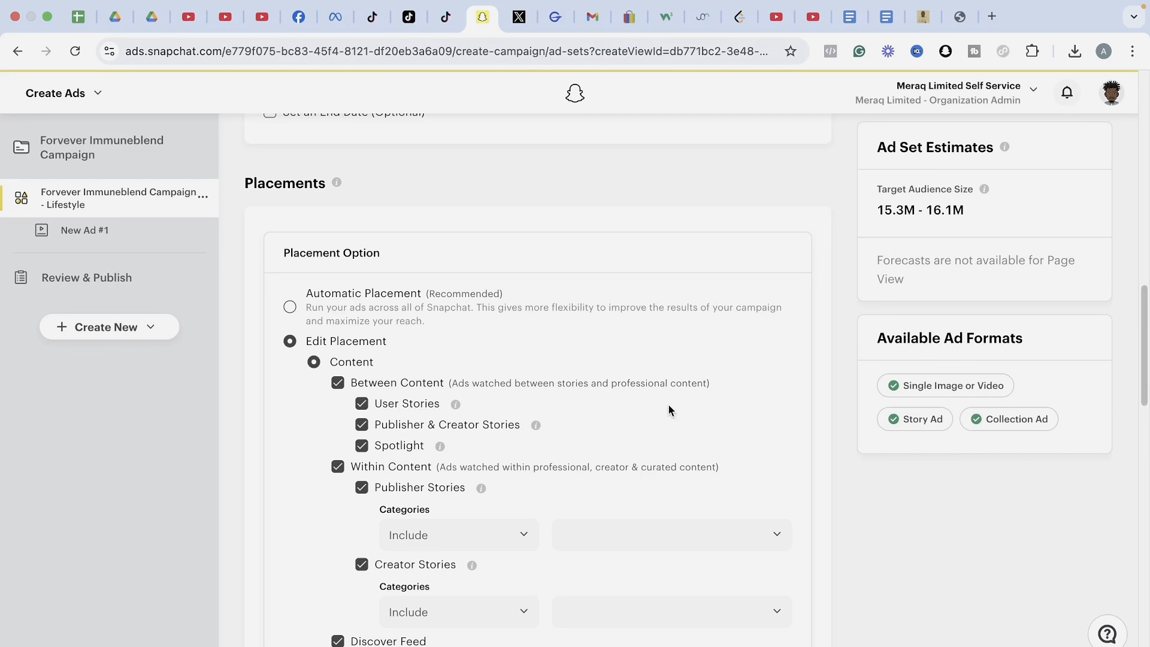
click(291, 309)
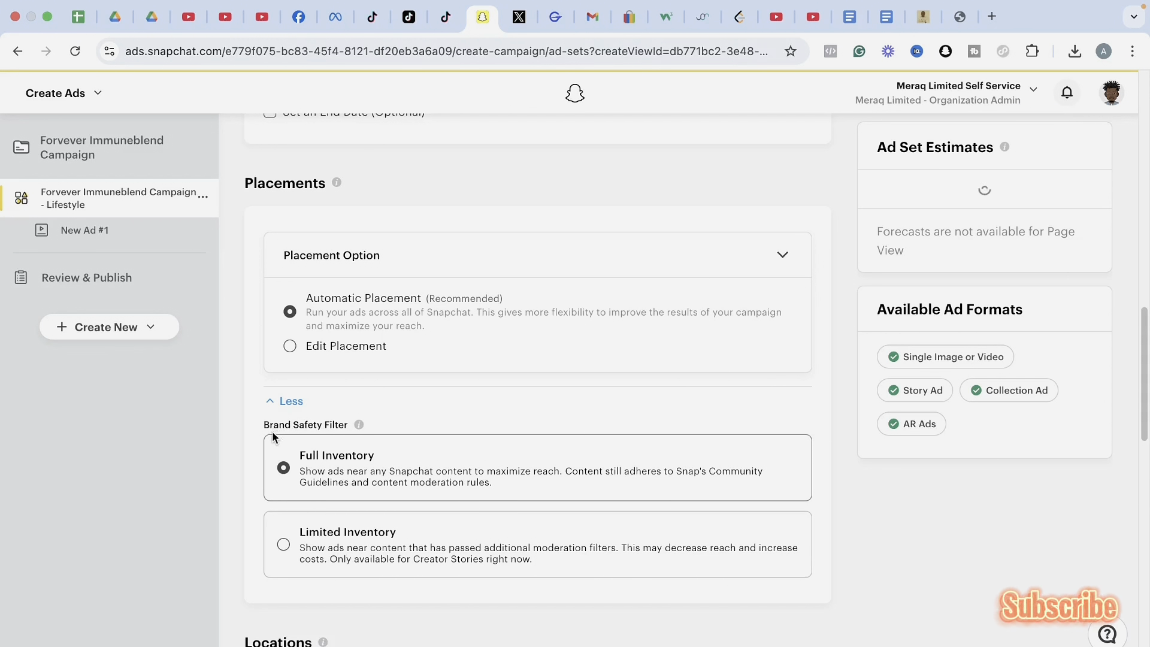
Replace the United Kingdom in the audience locations with the Greater London metro area.
scroll(830, 351, down, 7)
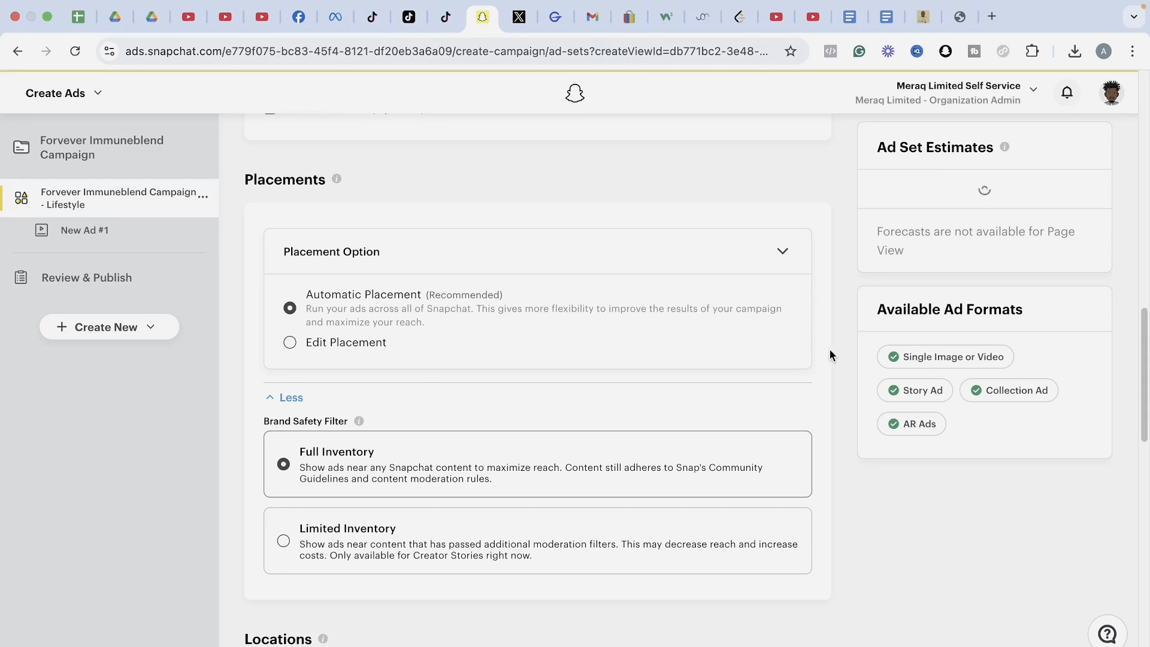
scroll(830, 349, down, 2)
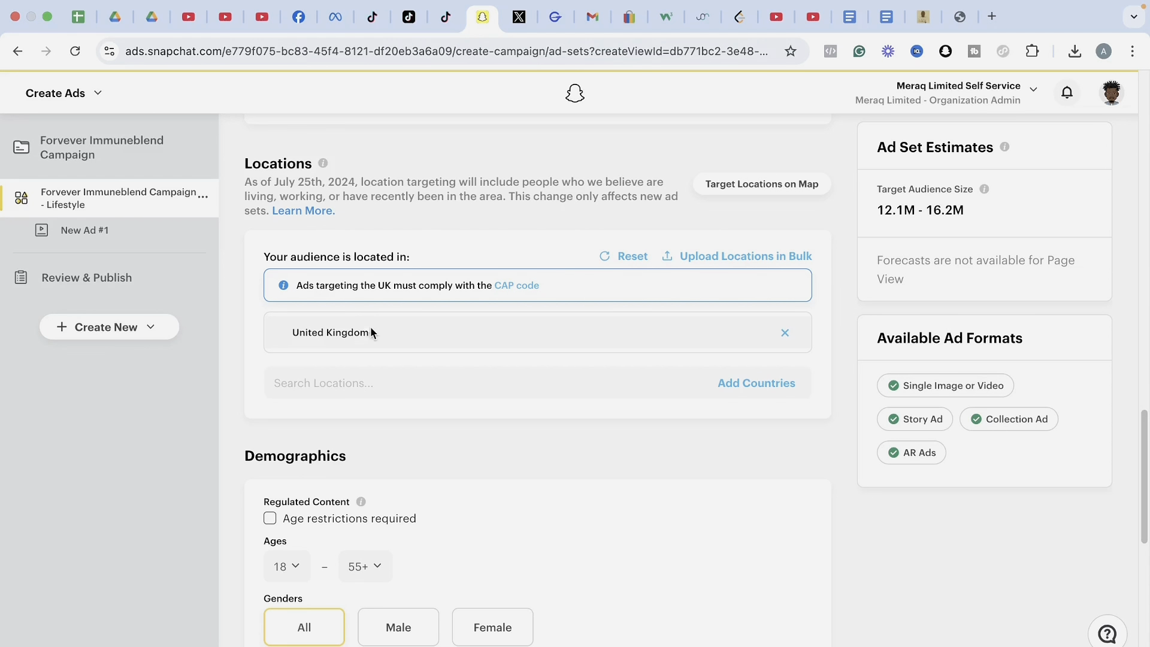
click(785, 334)
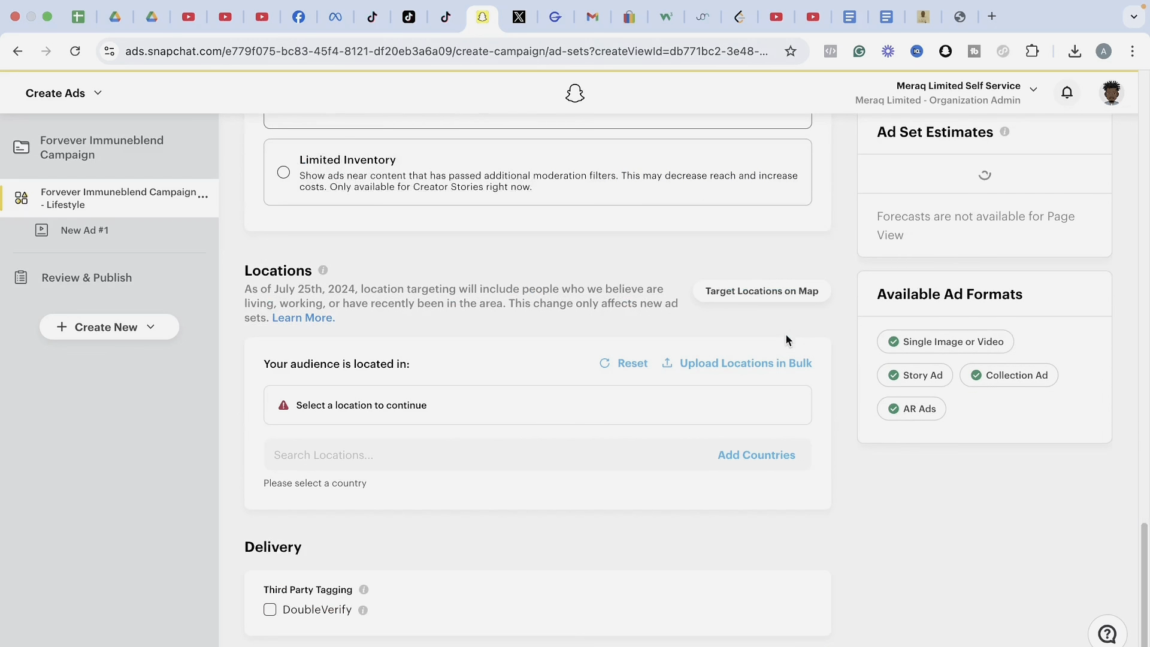
click(489, 454)
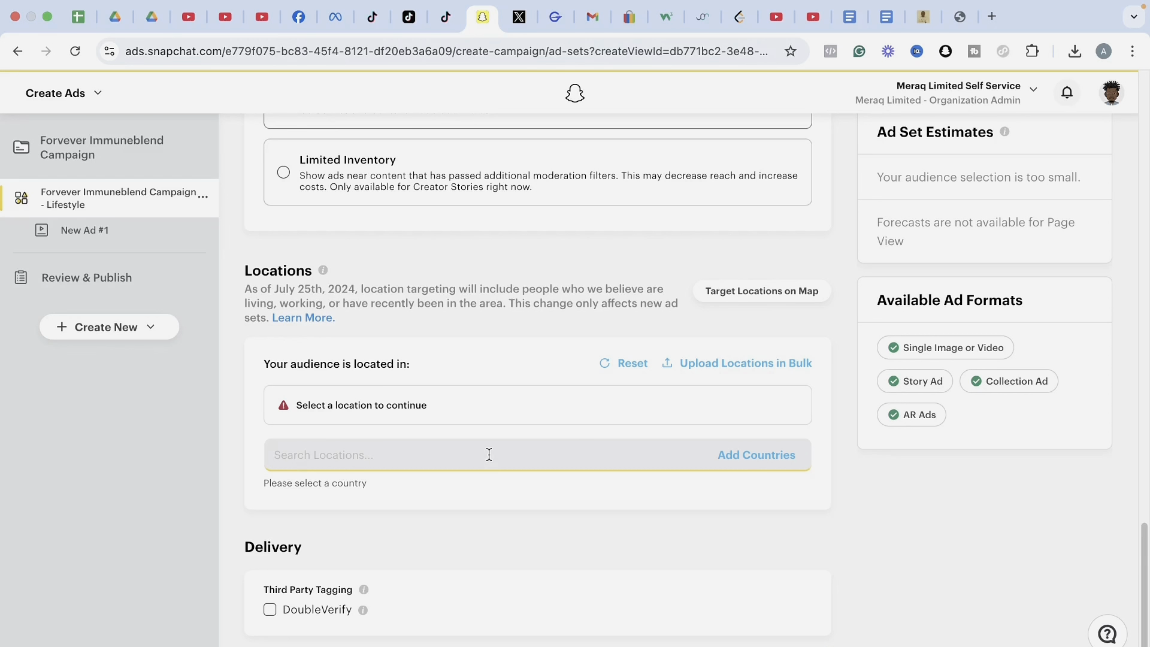
text(greater london)
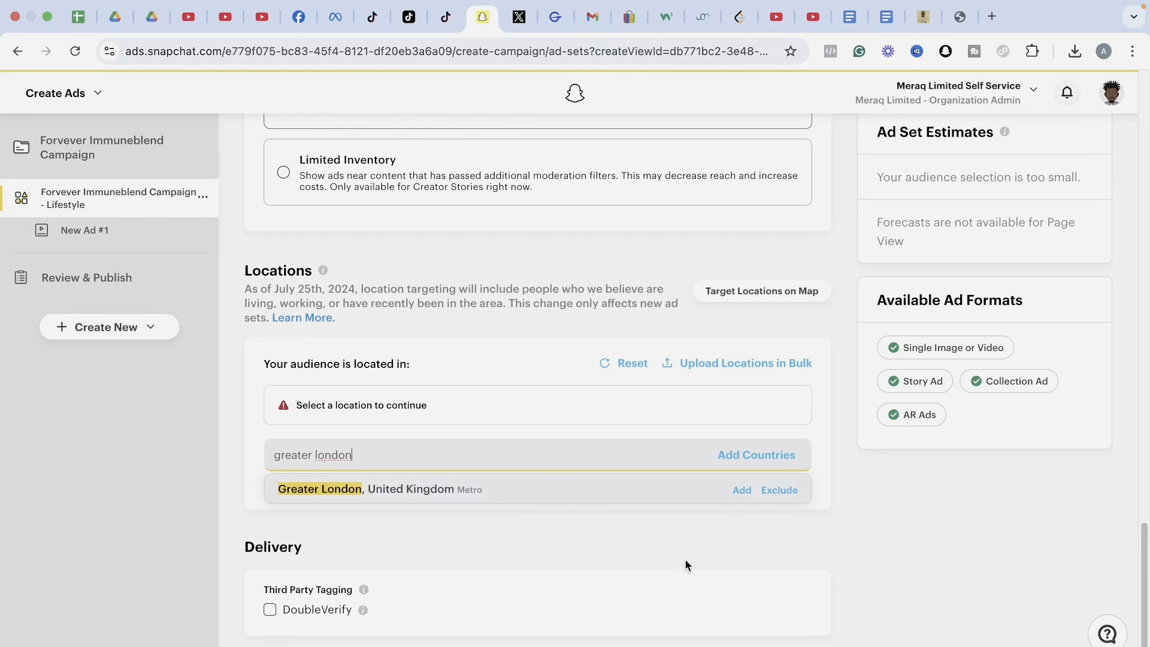
click(742, 492)
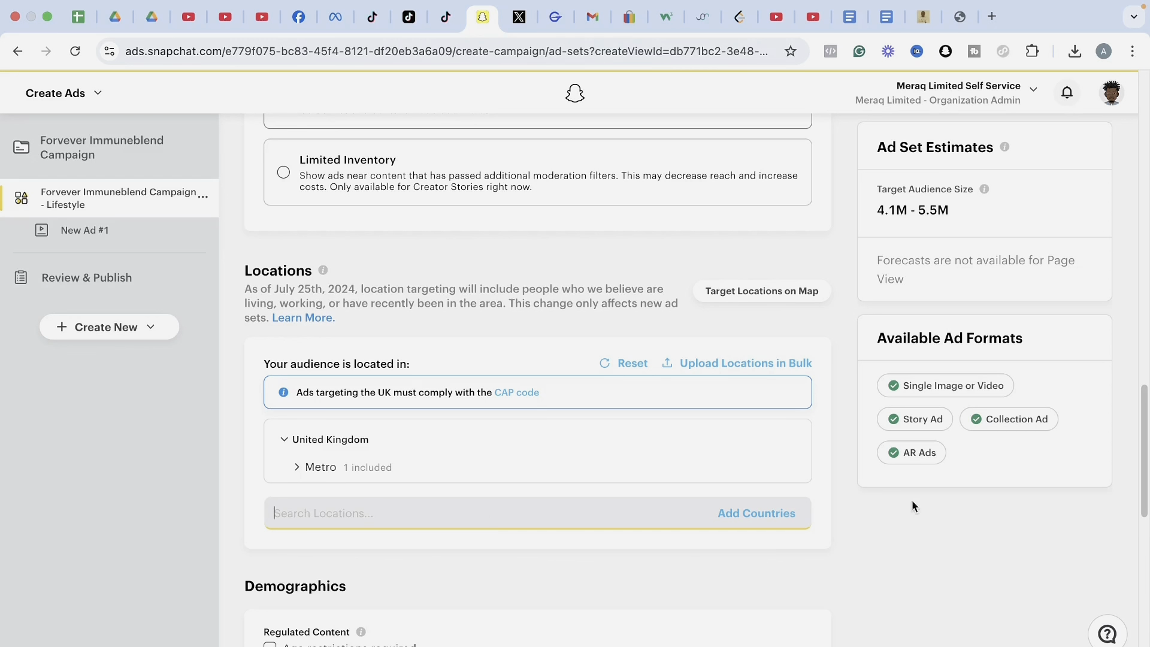
Set the audience age range in the Demographics section to 20–35.
scroll(1146, 444, down, 1)
drag(1147, 444, 1146, 486)
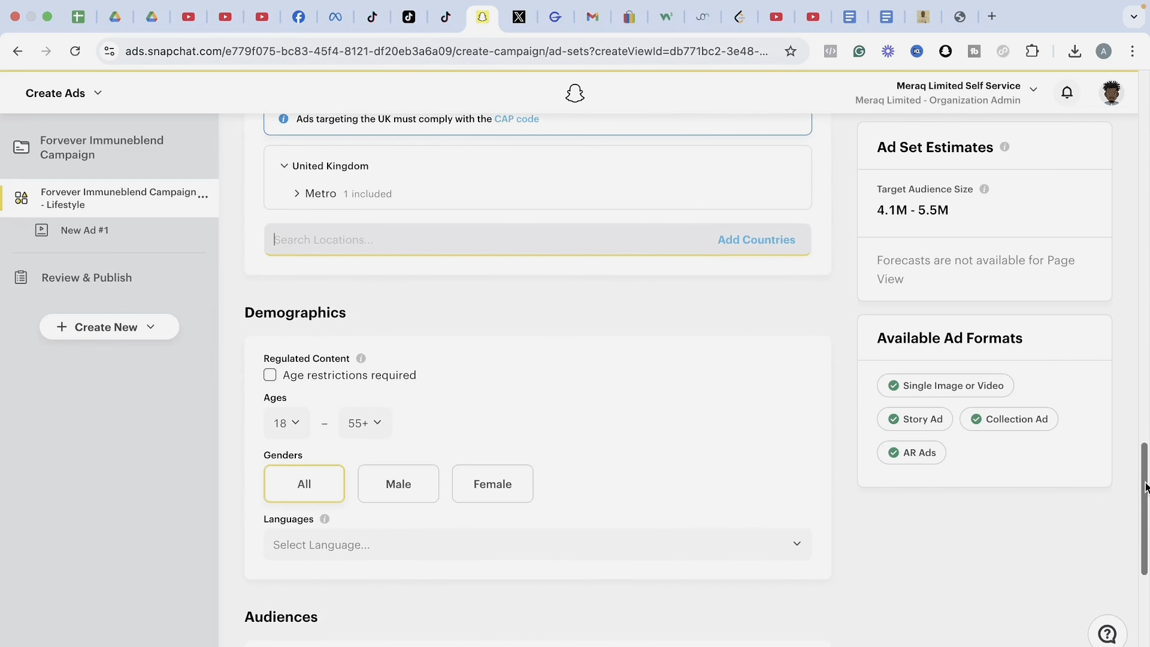
click(289, 424)
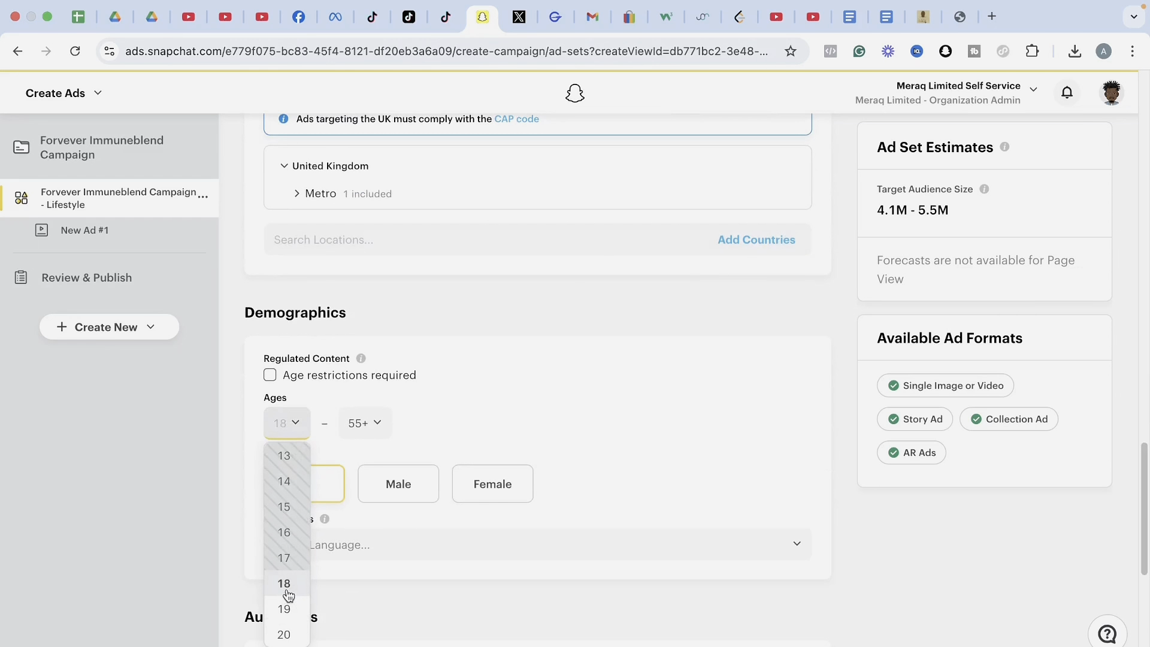
click(285, 635)
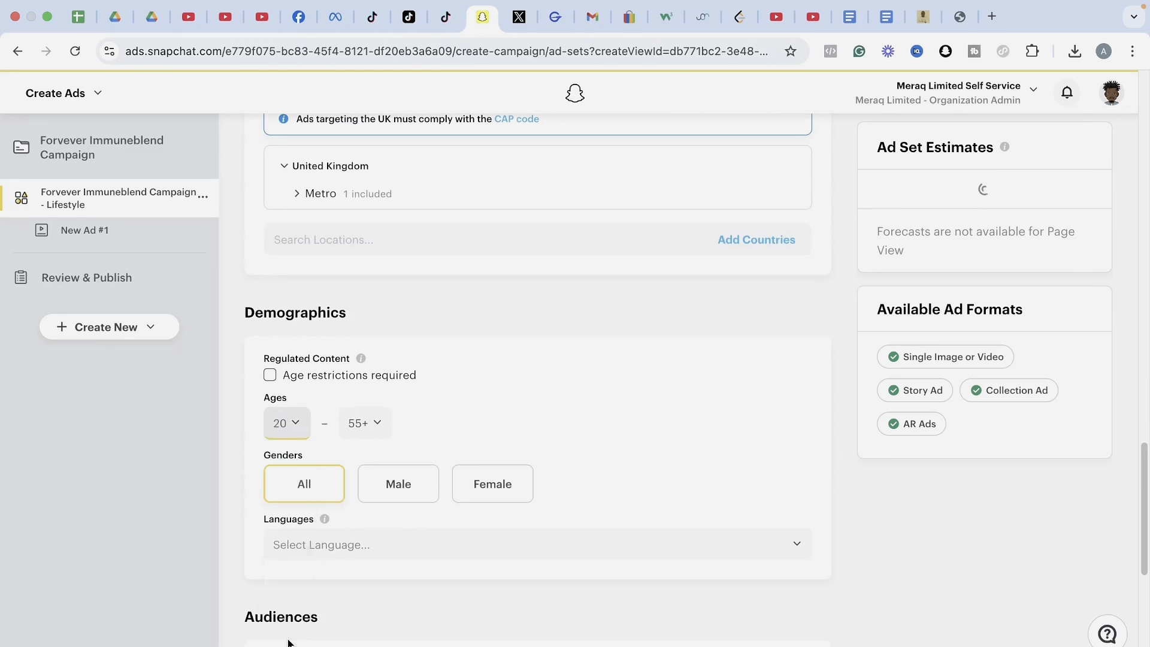
click(371, 432)
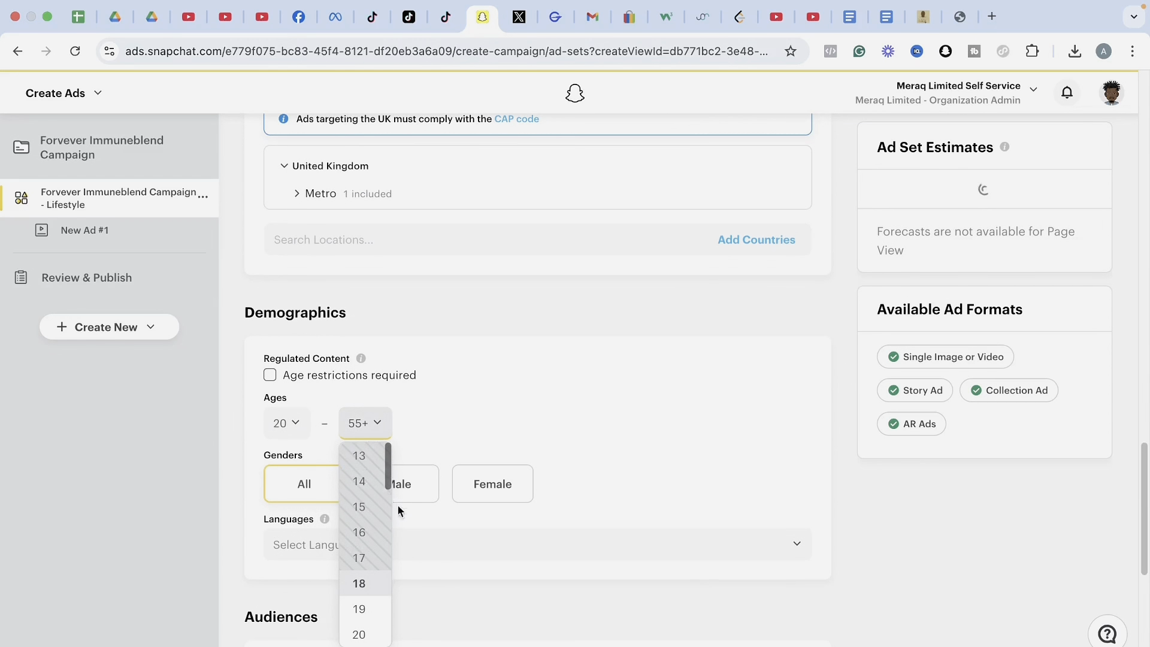
drag(390, 477, 389, 577)
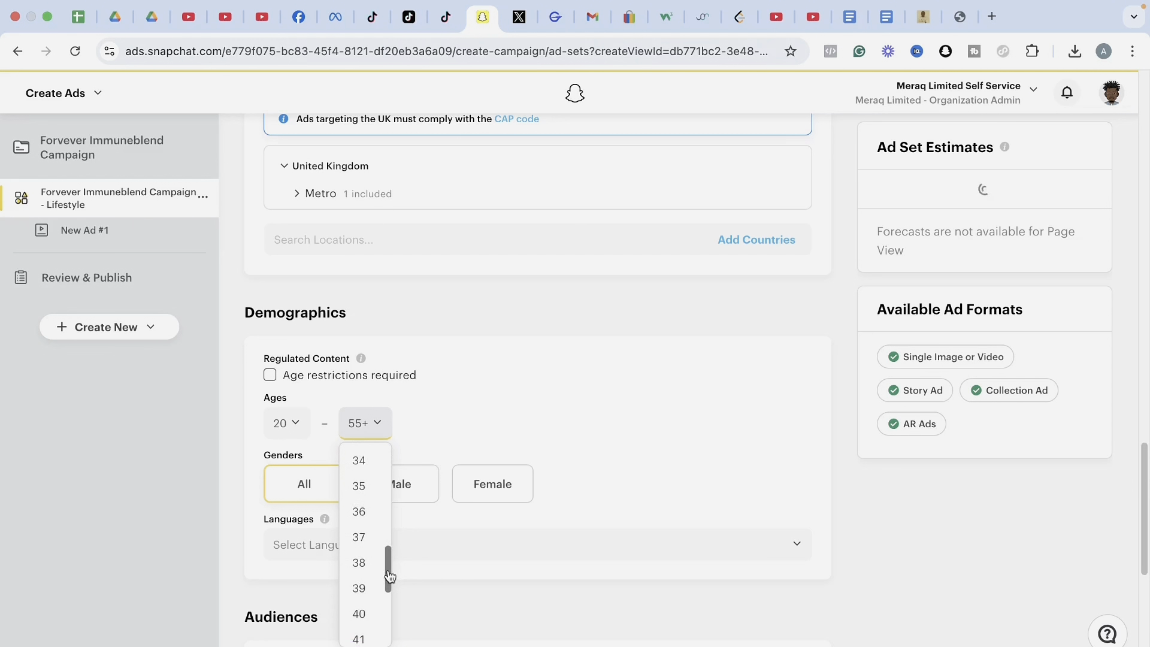
click(359, 488)
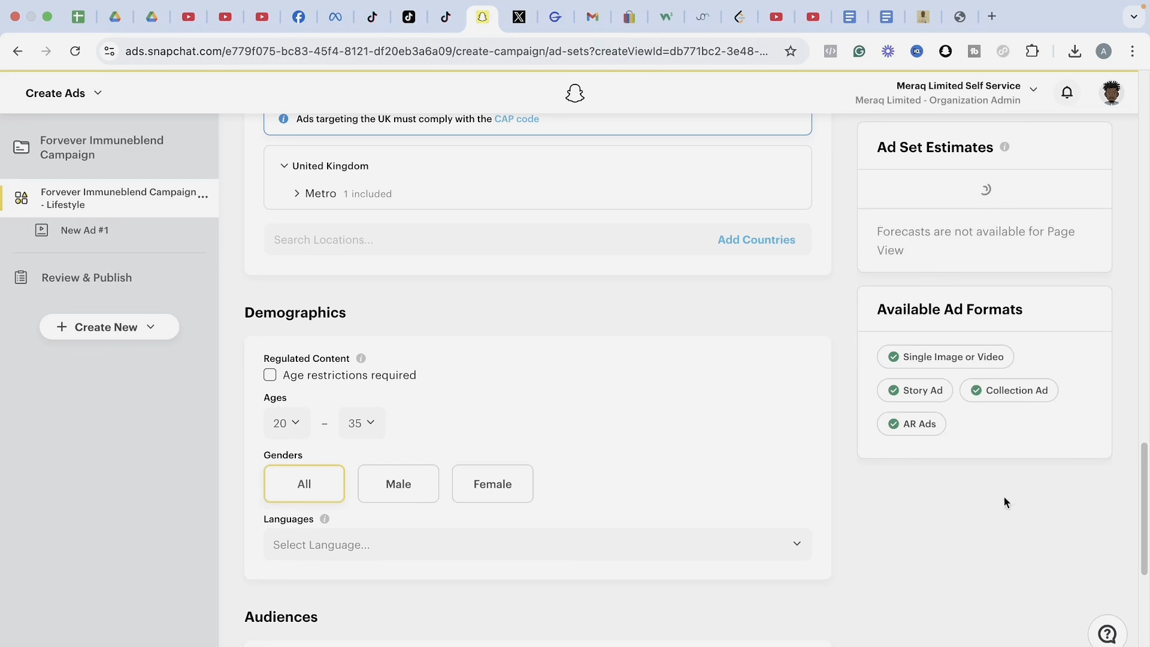
Add the Lifestyles categories Adventure Seekers and Advocates & Activists to the ad set's predefined audiences.
drag(1143, 473, 1144, 527)
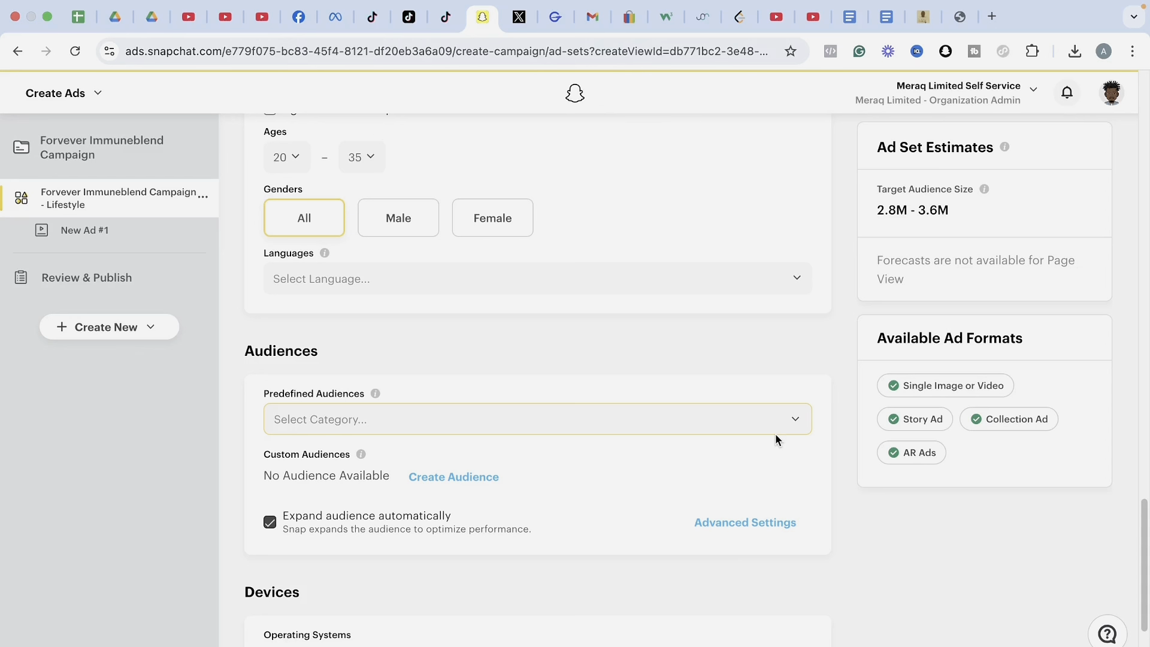
click(788, 427)
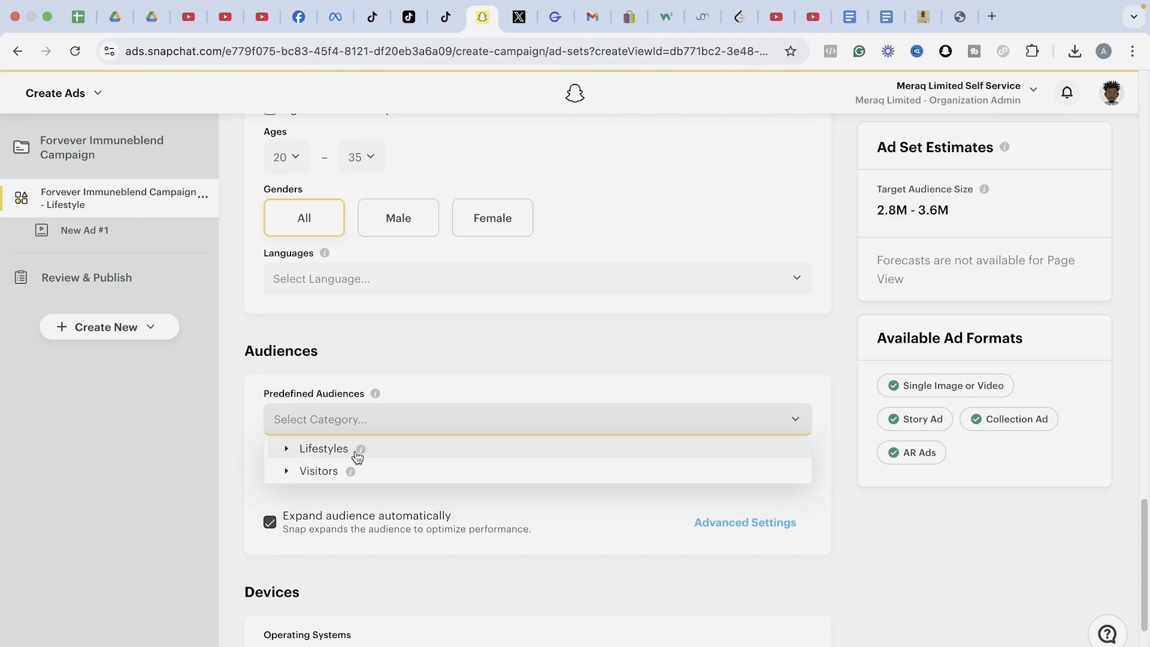
mouse_move(362, 456)
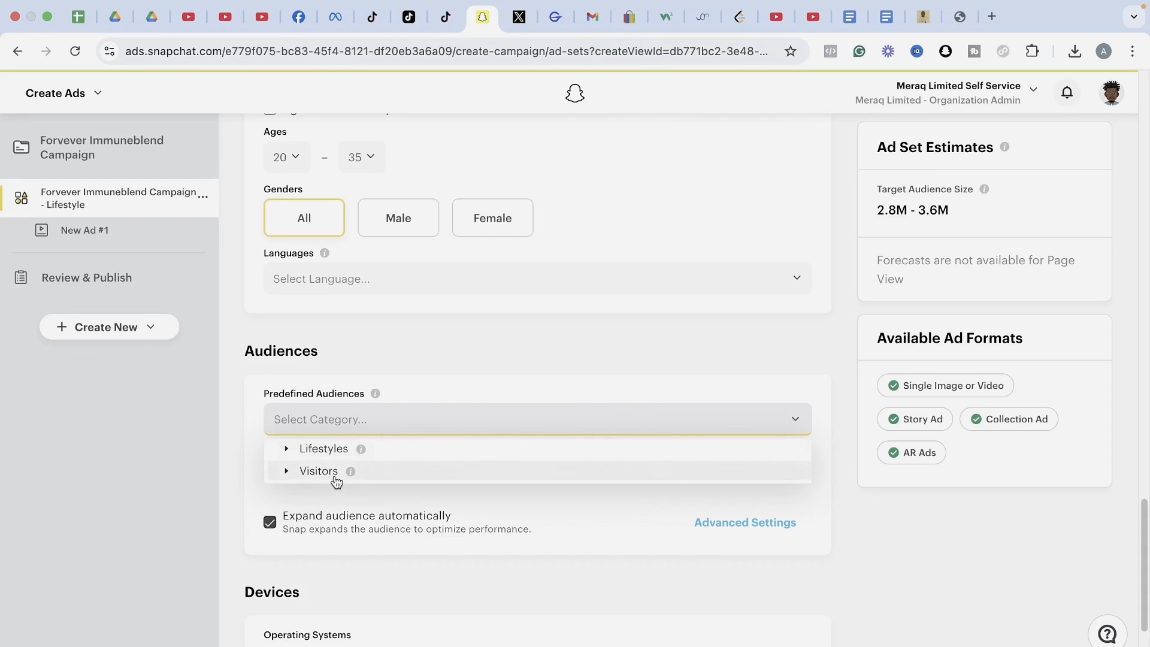
mouse_move(351, 478)
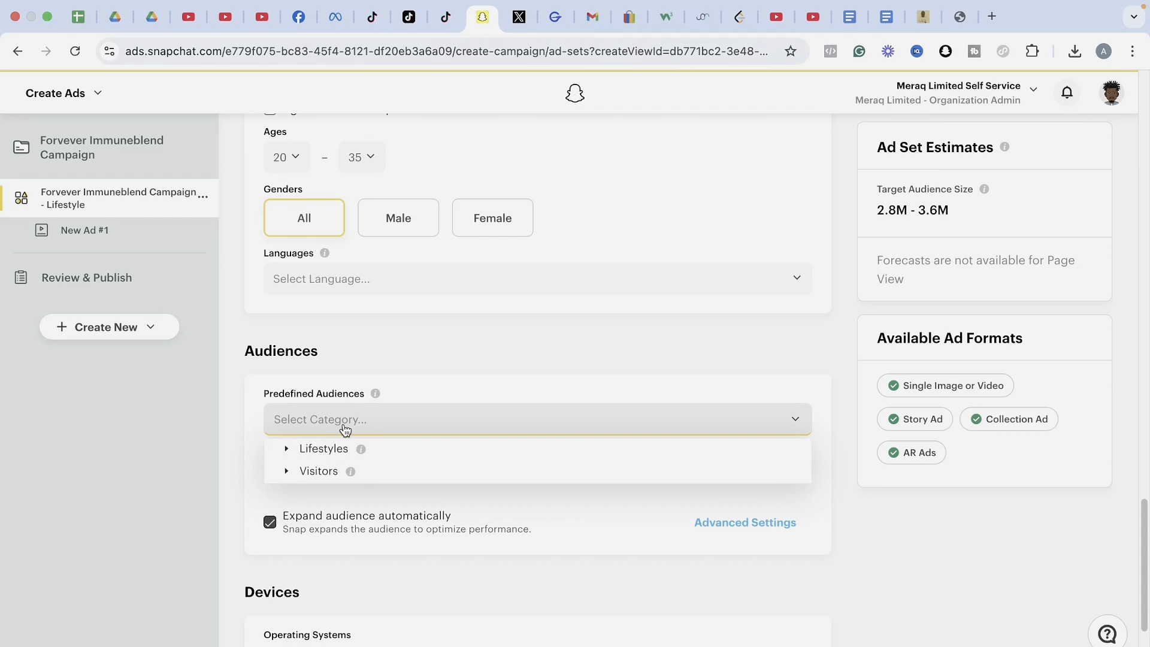
click(287, 450)
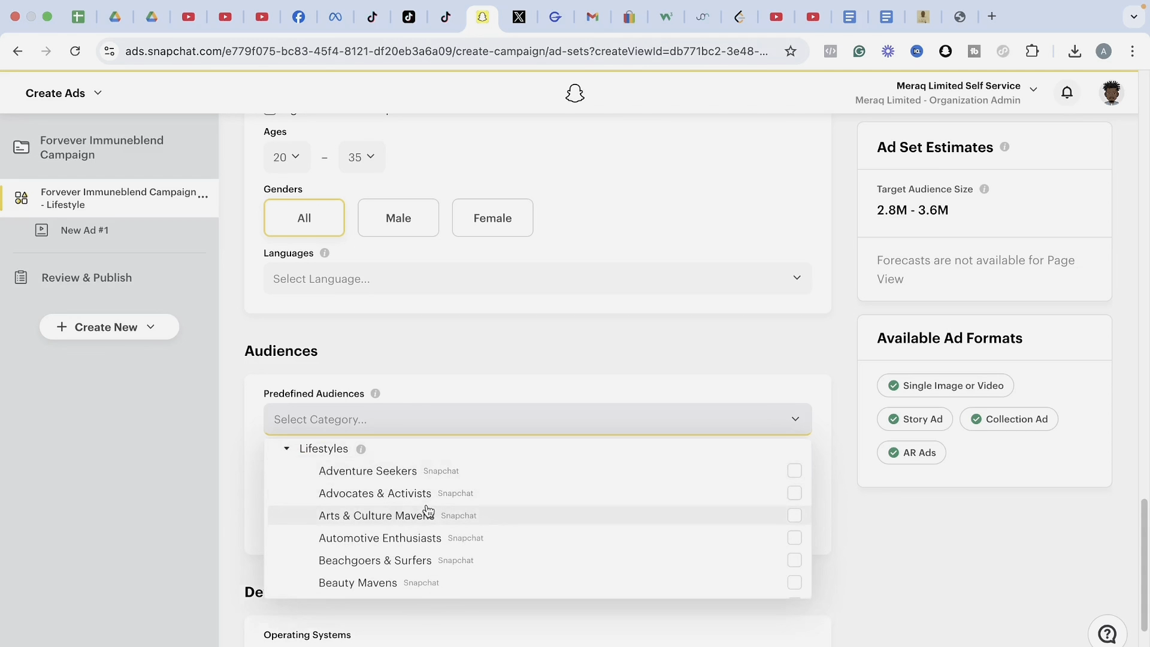
click(794, 472)
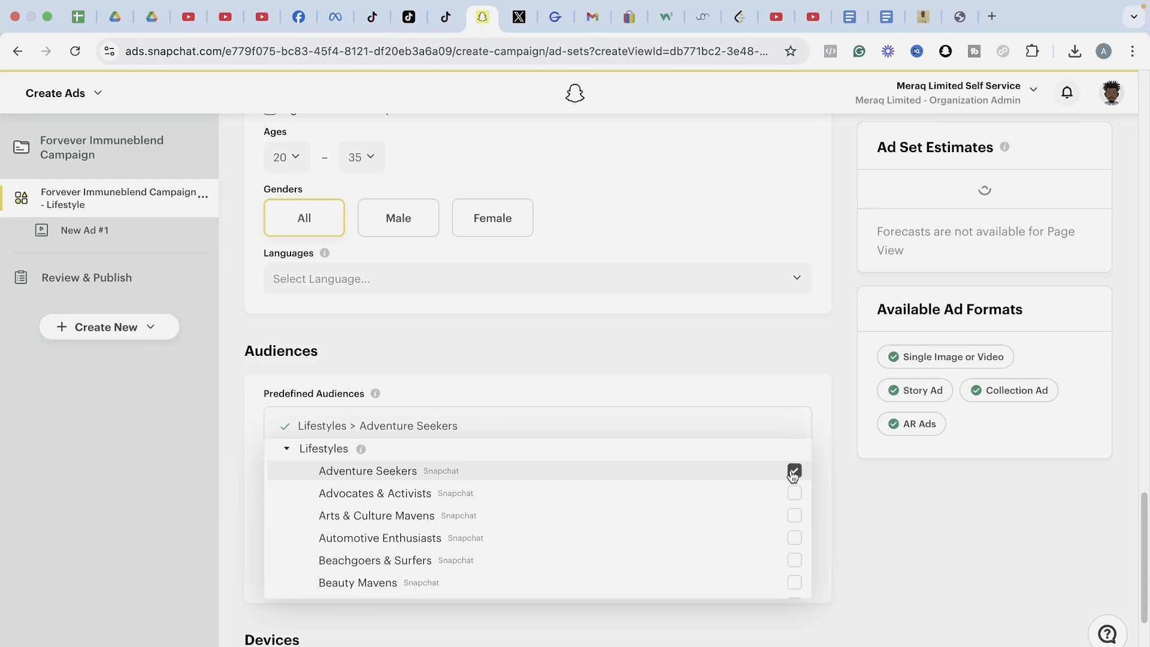
click(794, 493)
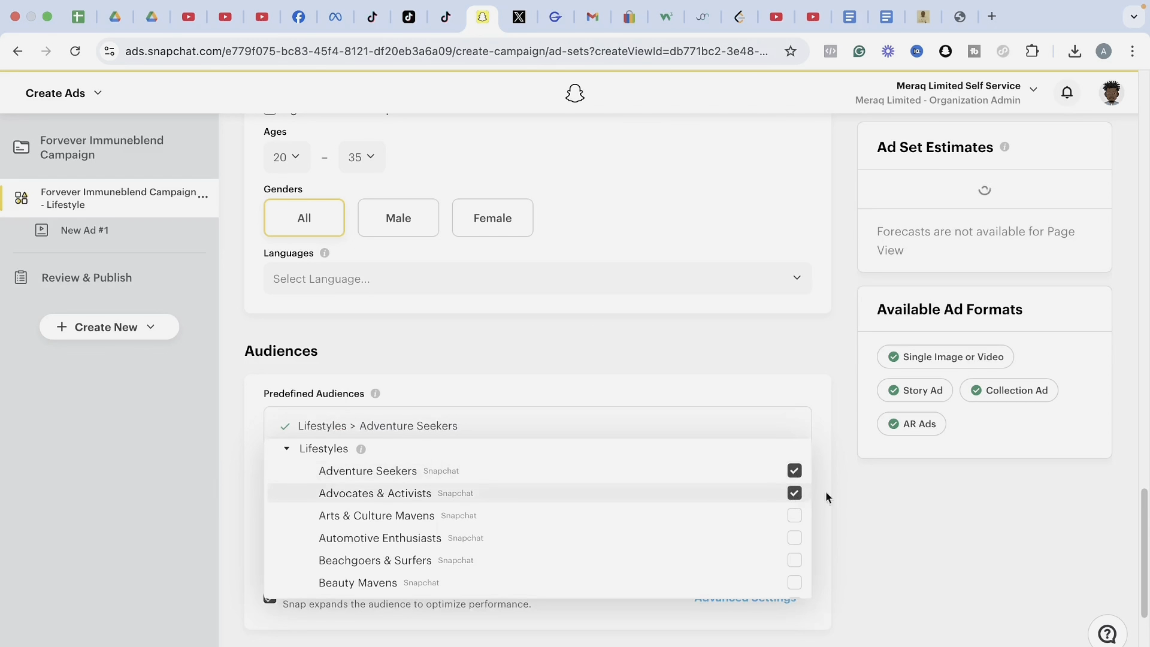
Review the ad set's device make and carrier options, leaving them unselected, and continue to the ad details.
click(861, 498)
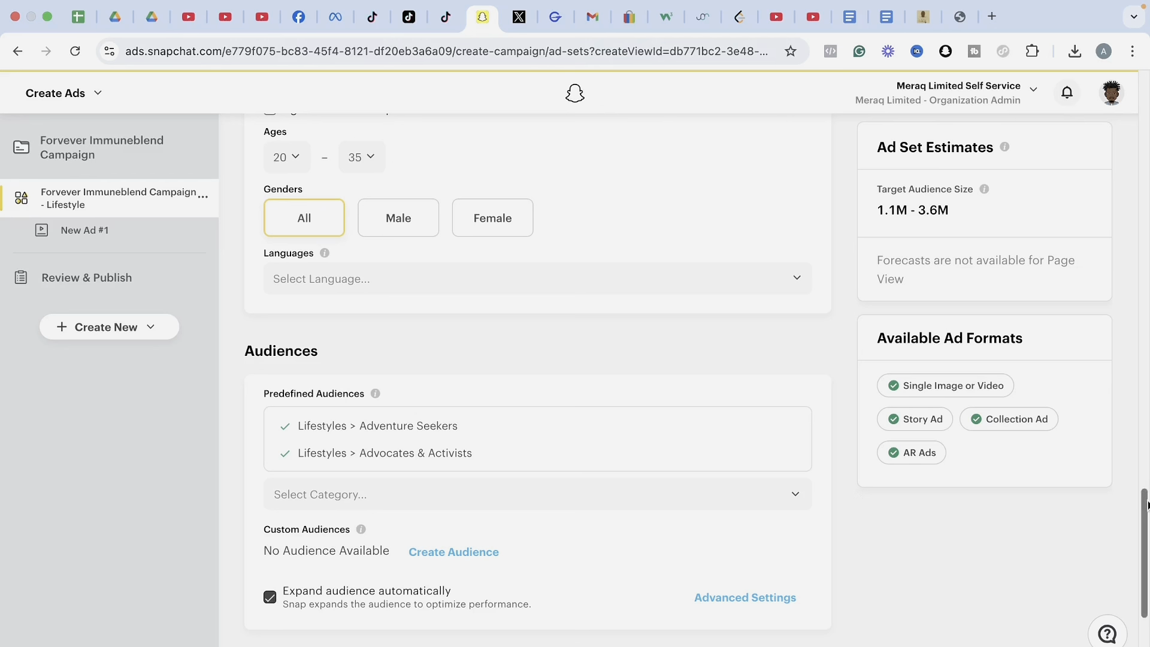
drag(1146, 505, 1146, 560)
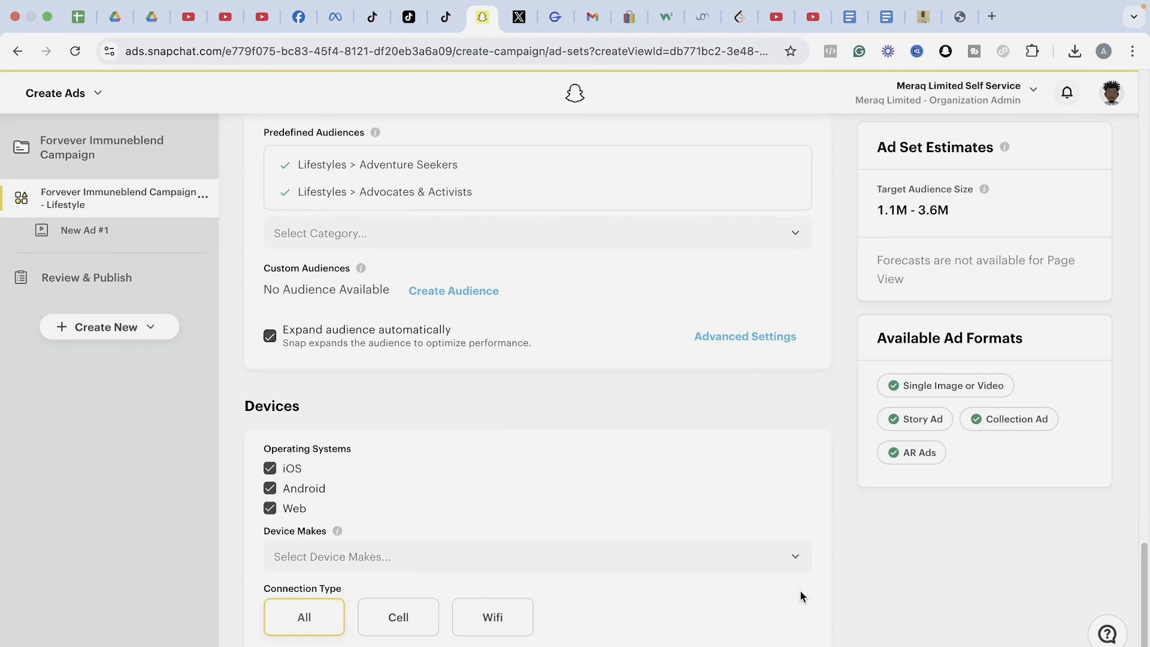
drag(1147, 570, 1149, 603)
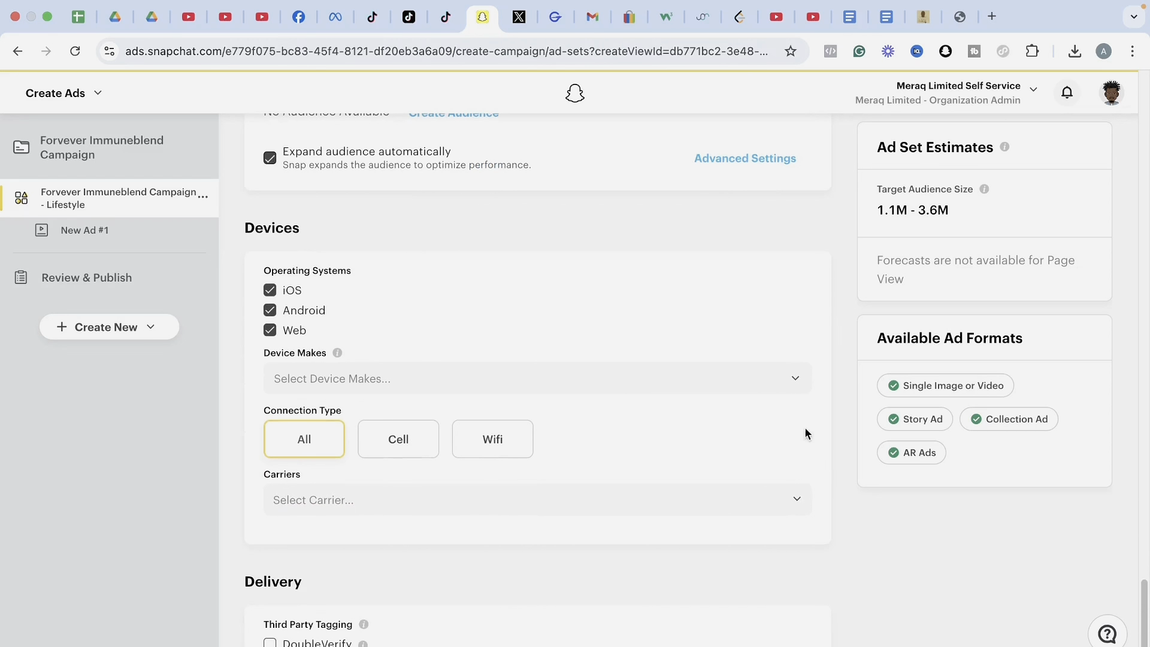
click(789, 389)
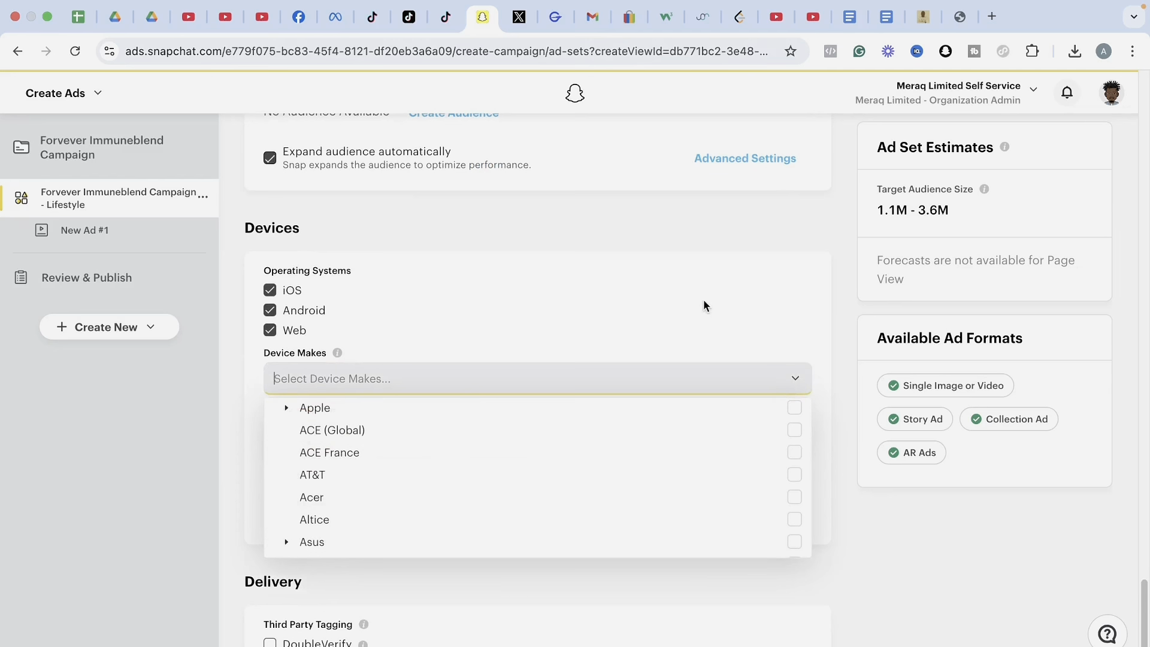
click(771, 232)
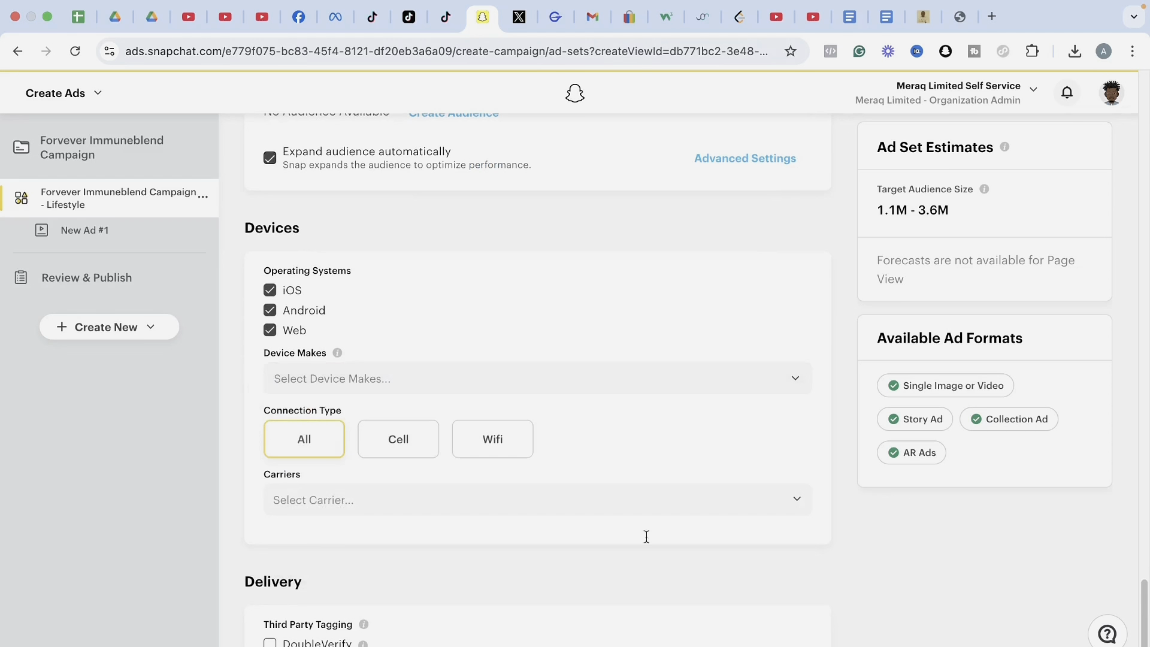
click(671, 500)
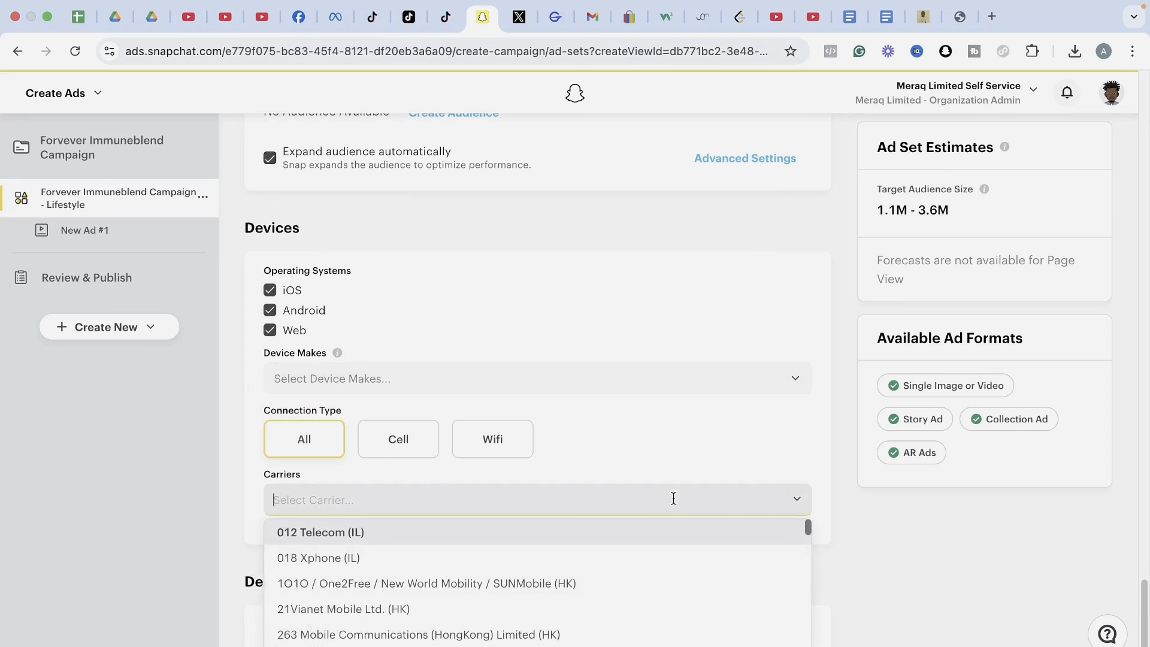
click(785, 442)
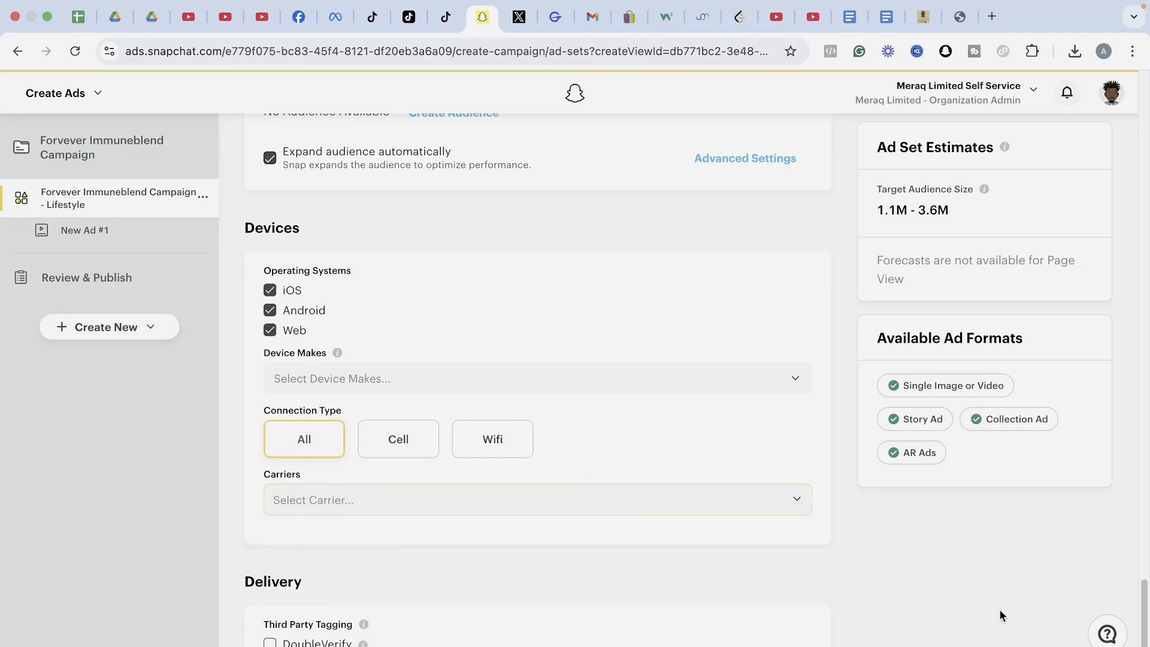
scroll(1145, 623, down, 1)
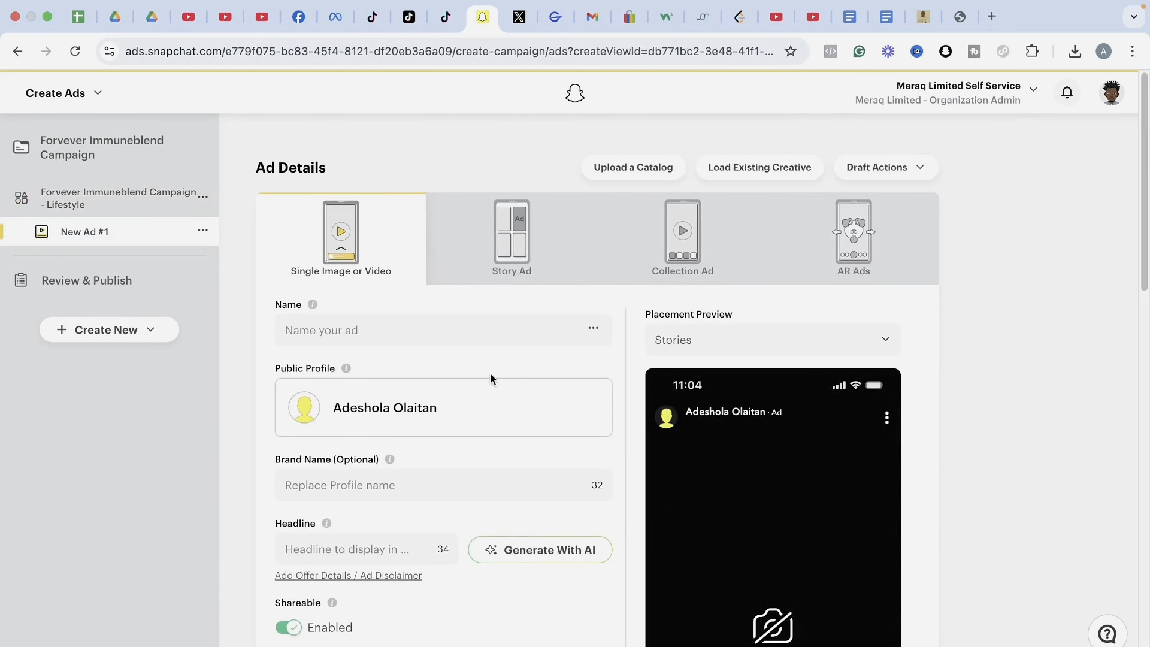
Name the ad "Forvever Immuneblend Campaign - Lifestyle" and set its brand name to Forever.
click(423, 335)
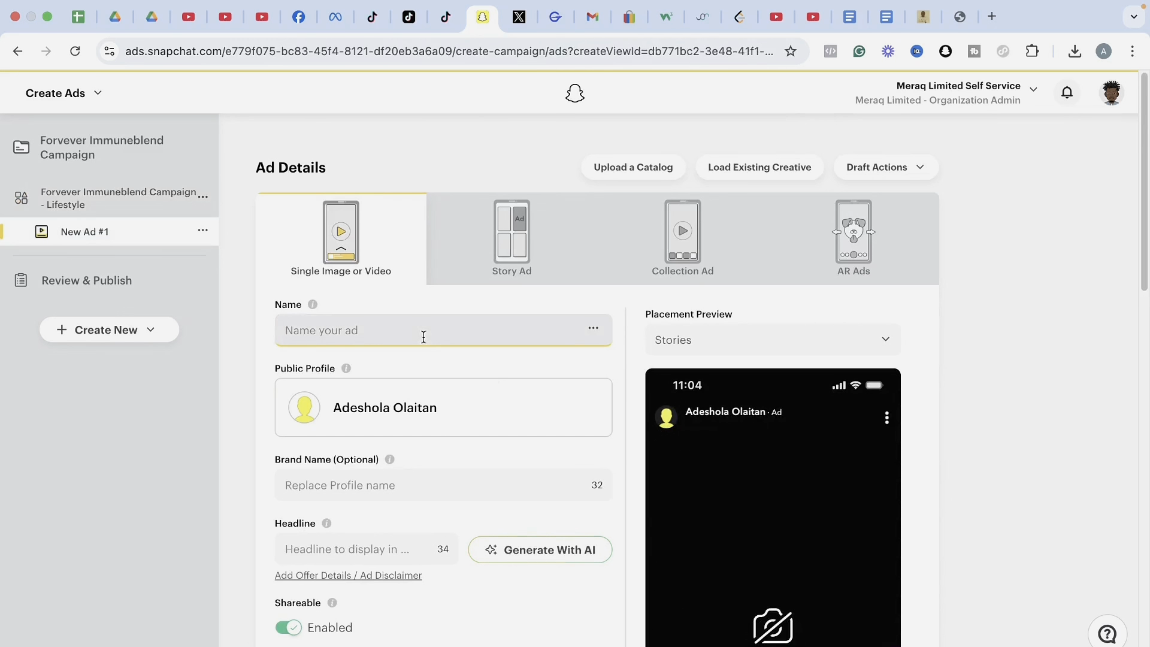
text(Forvever Immuneblend Campaign - Lifestyle)
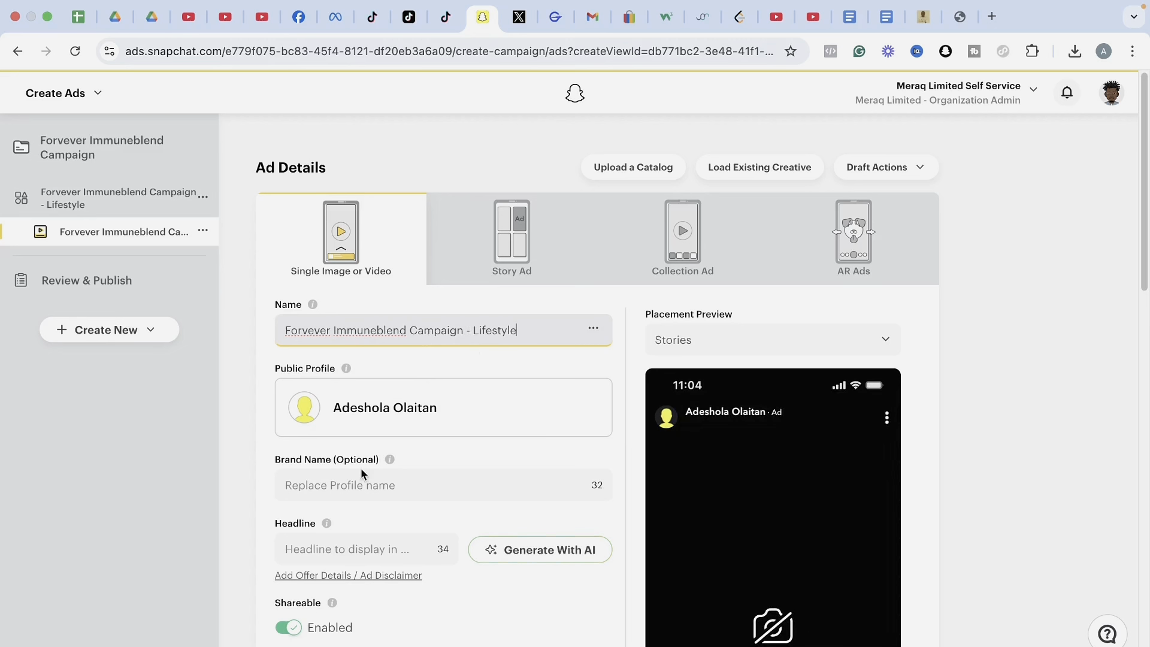
click(338, 492)
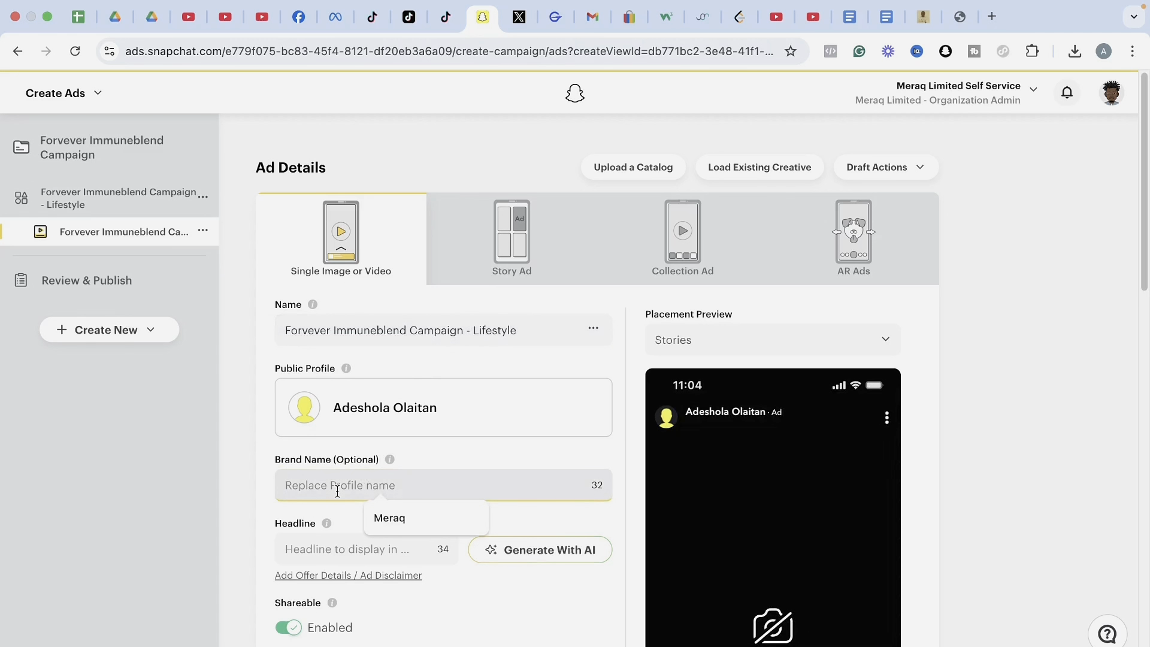
text(Forever)
Enter "Everyday Nutrition" as the ad's headline.
click(321, 546)
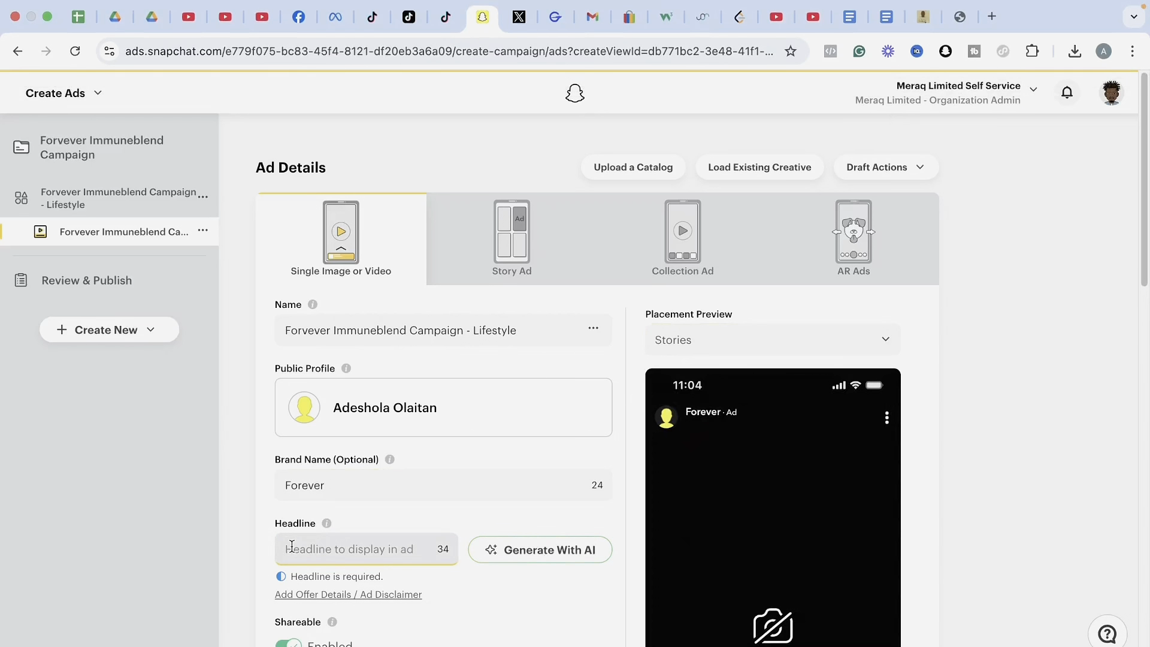
text(Eve)
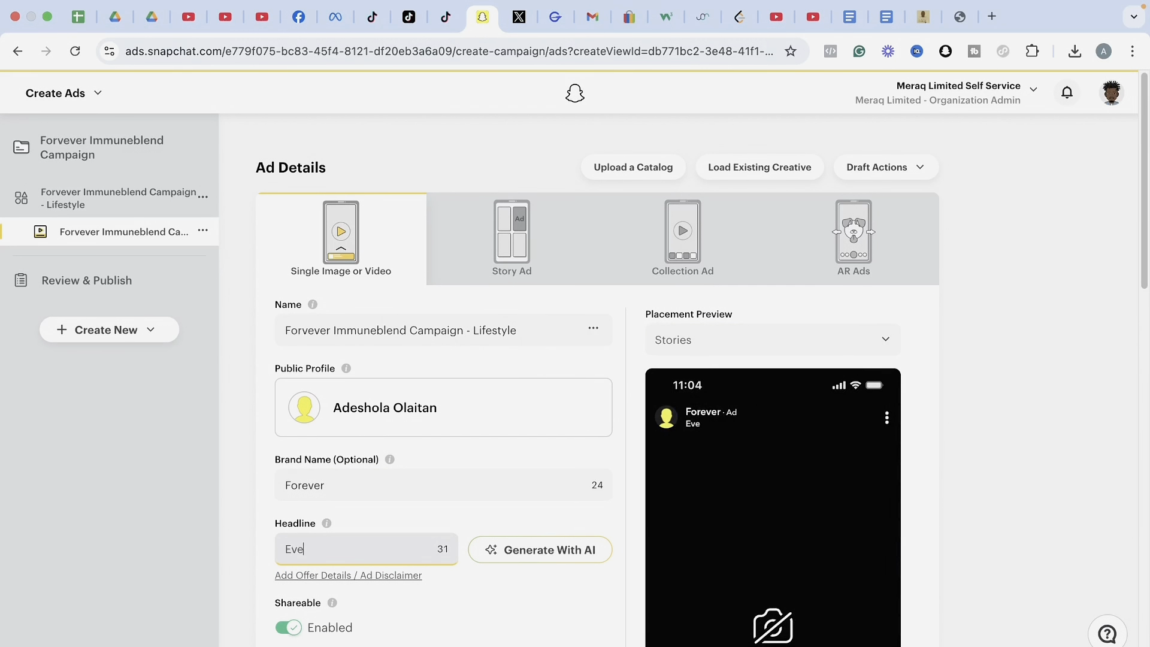
text(ryday Nutrition)
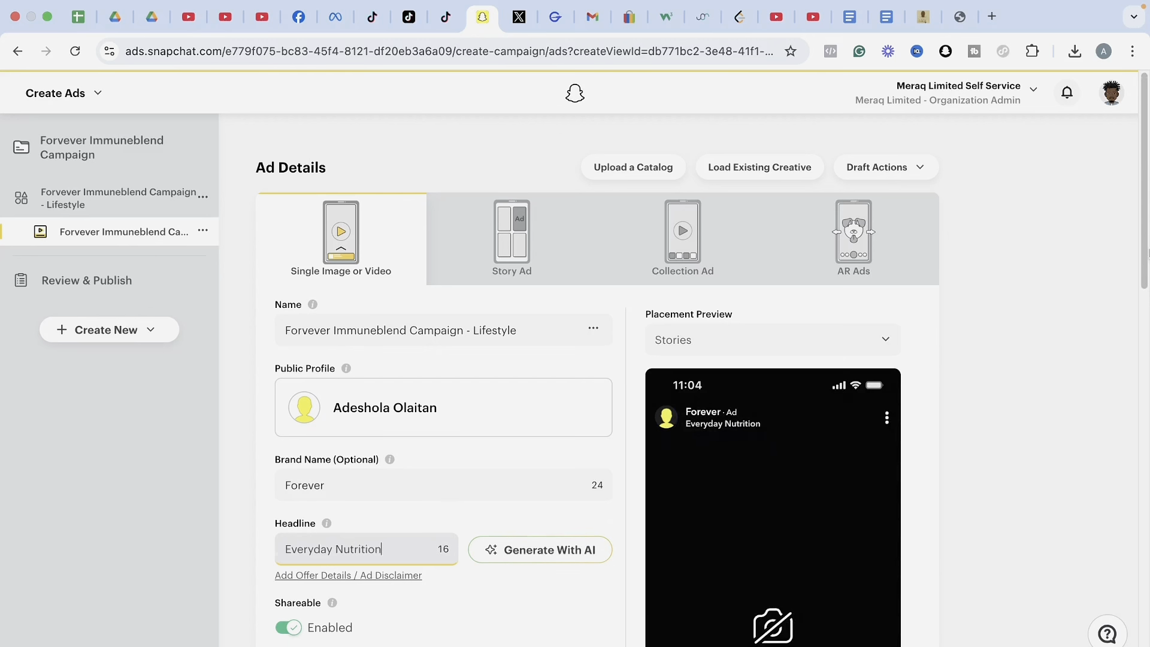
Set the ad's call to action to Order Now.
scroll(1147, 287, down, 3)
drag(1148, 286, 1140, 319)
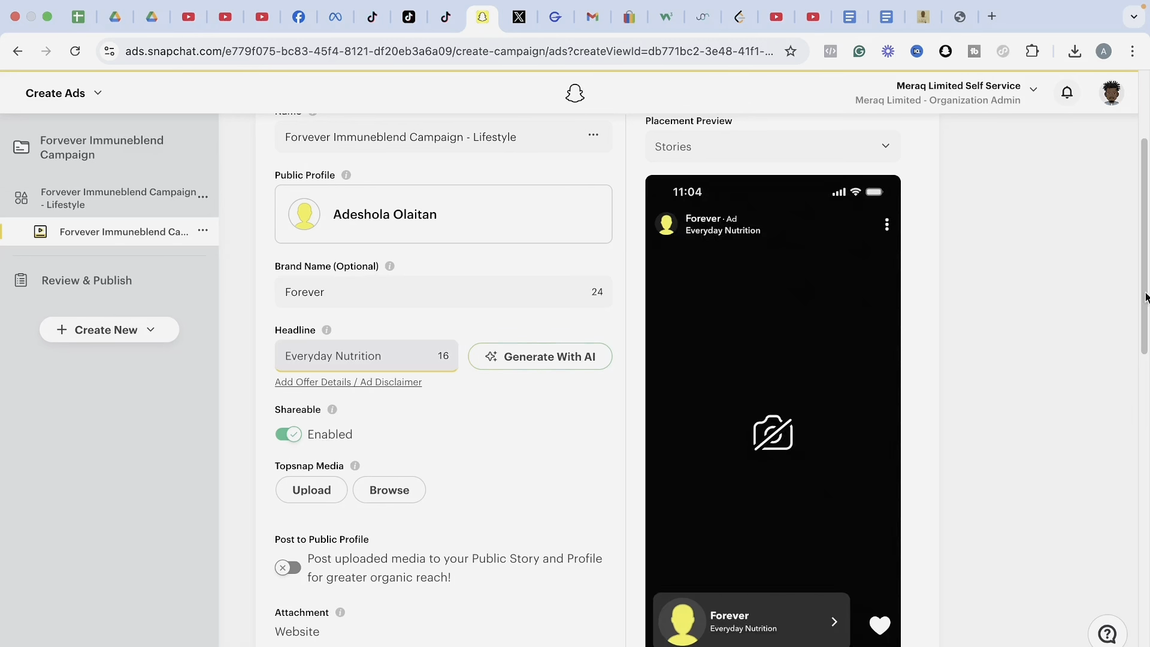
drag(1145, 290, 1146, 352)
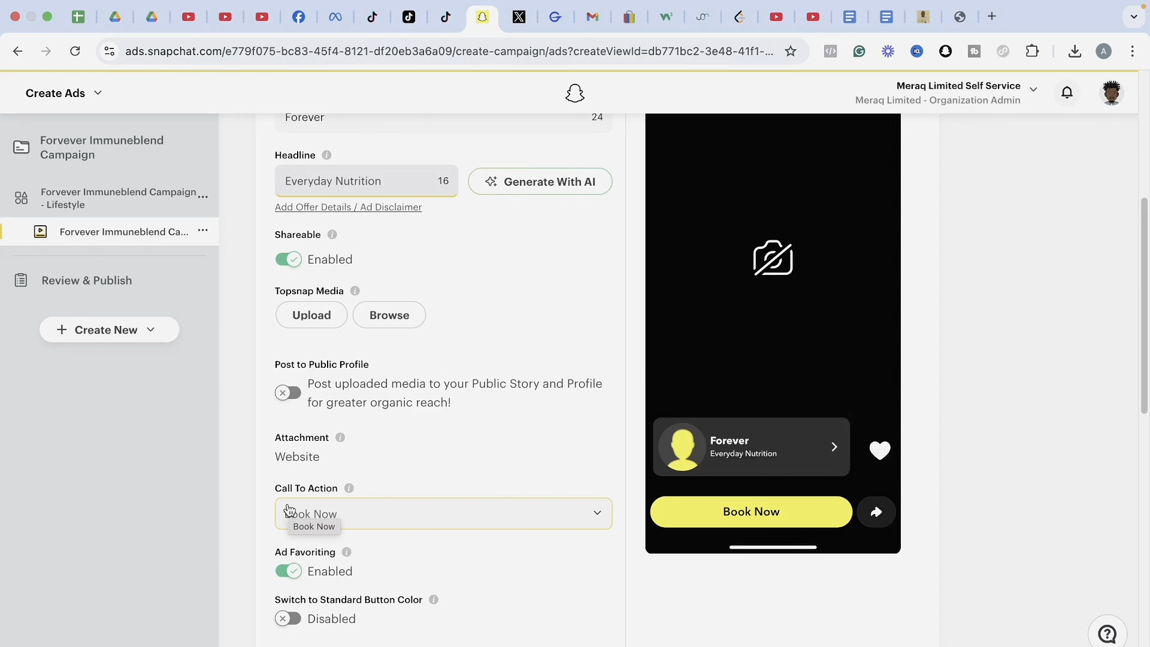
click(412, 520)
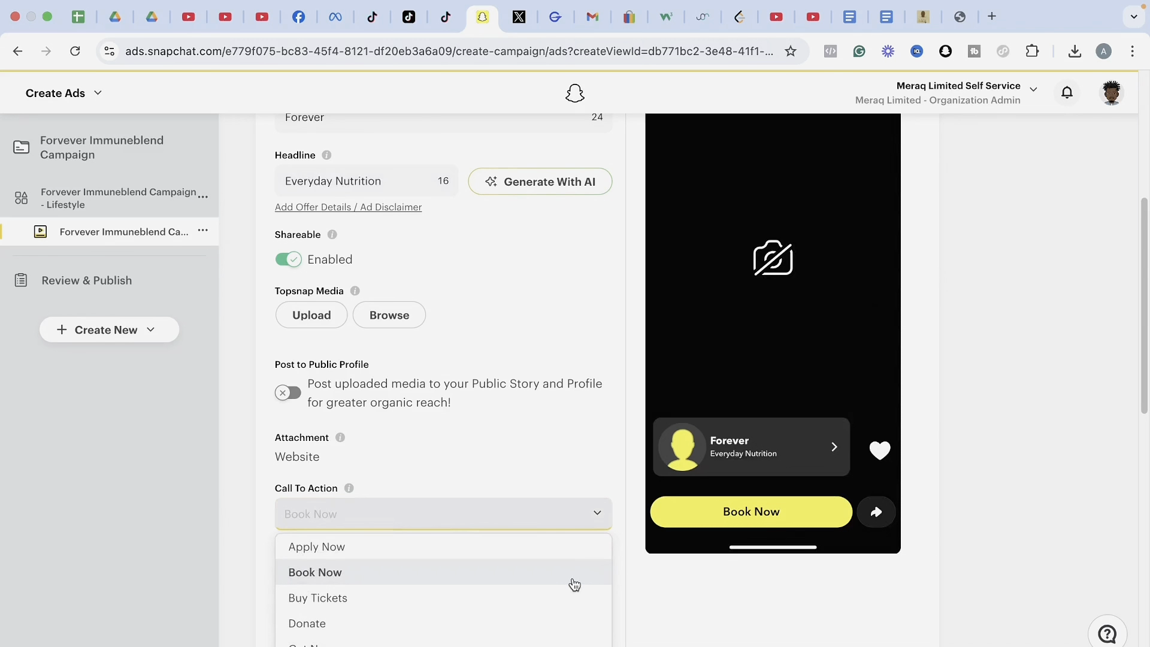
scroll(575, 585, down, 2)
scroll(576, 585, down, 1)
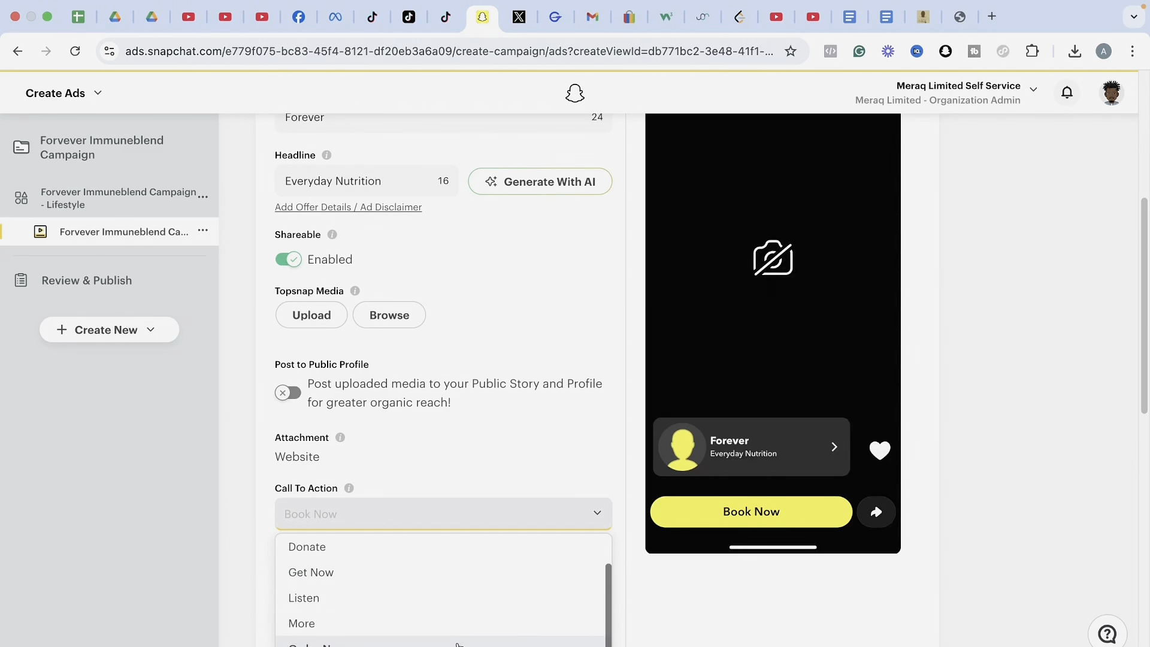
click(458, 644)
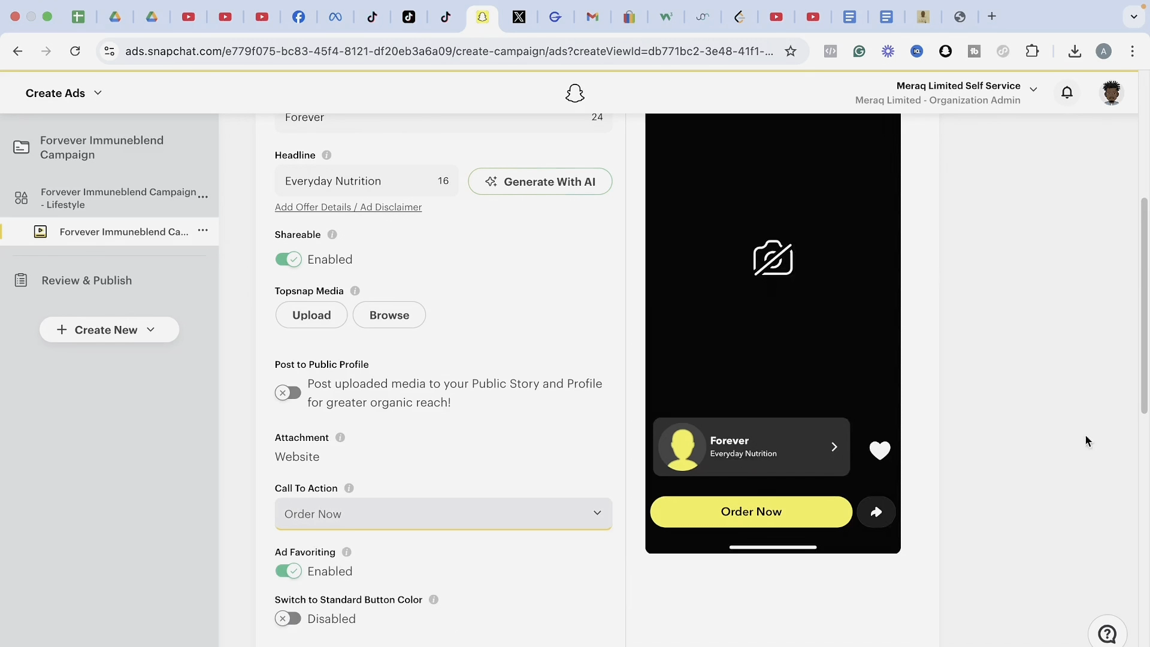
drag(1144, 400, 1132, 473)
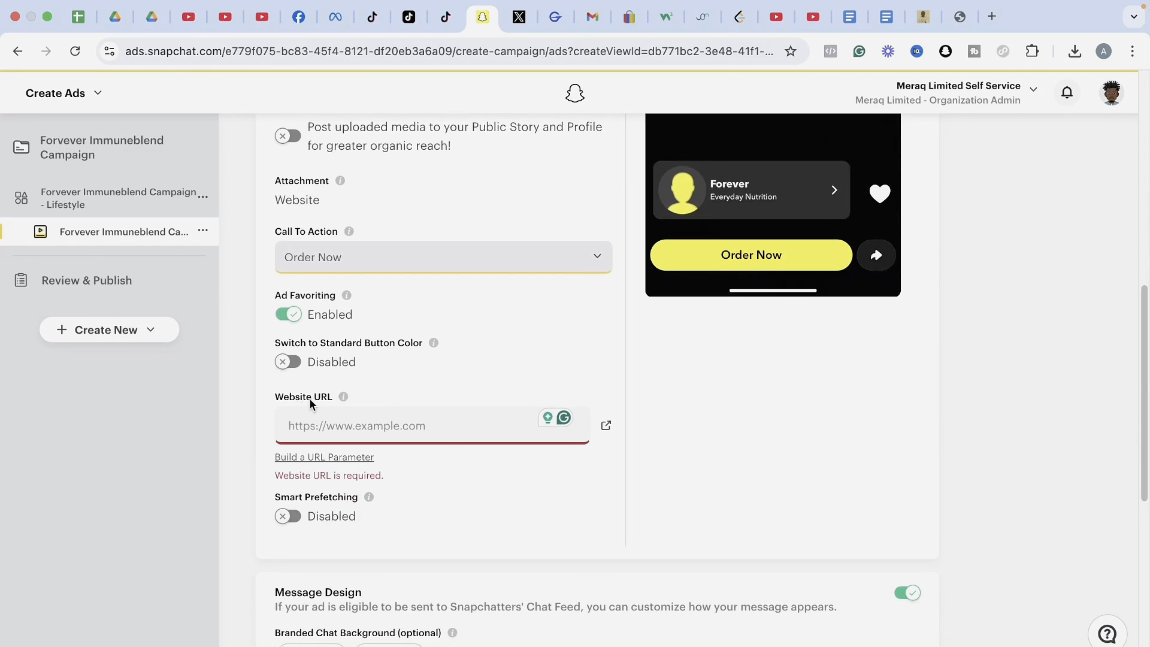
click(960, 16)
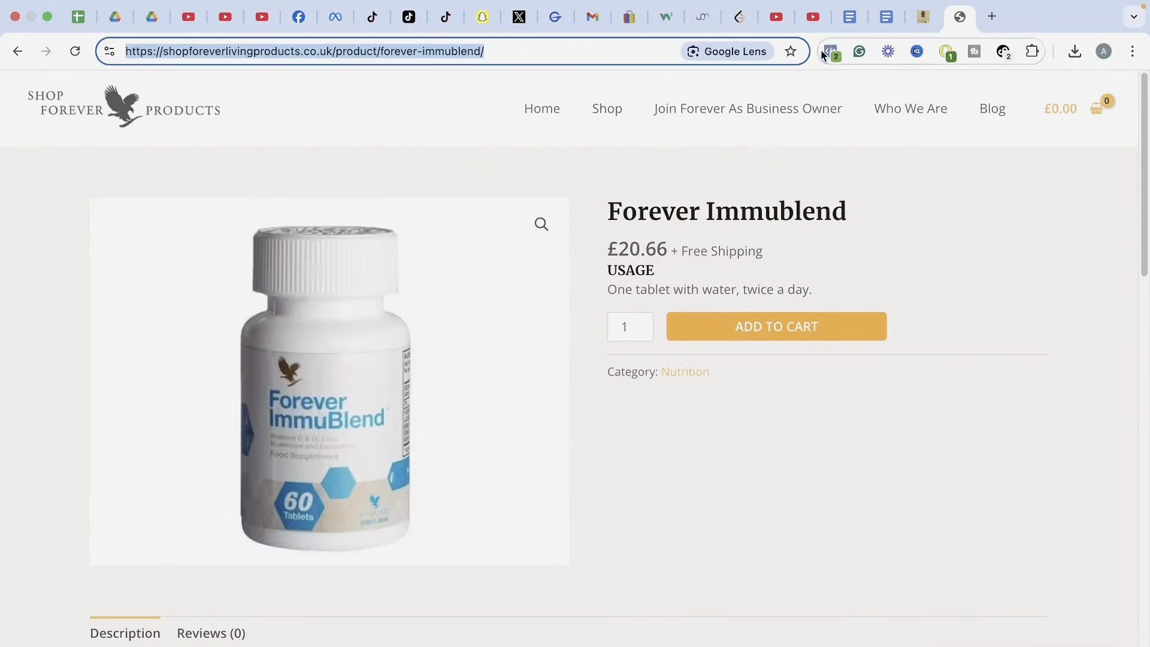
click(482, 17)
click(379, 429)
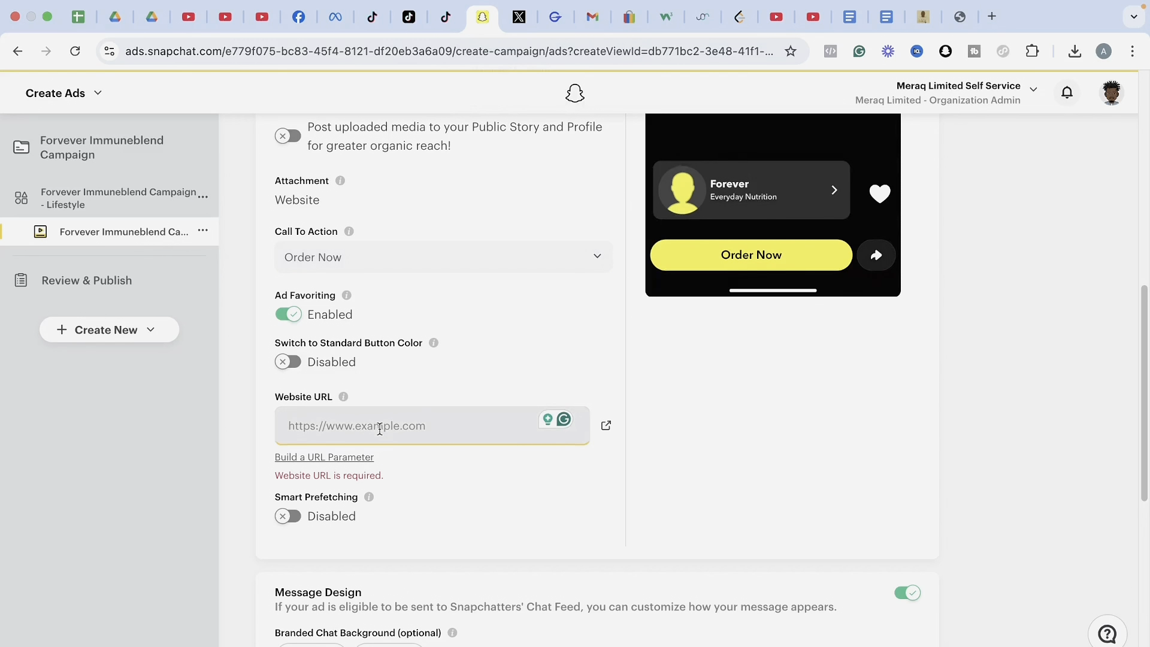
text(https://shopforeverlivingproducts.co.uk/product/forever-immublend/)
click(463, 514)
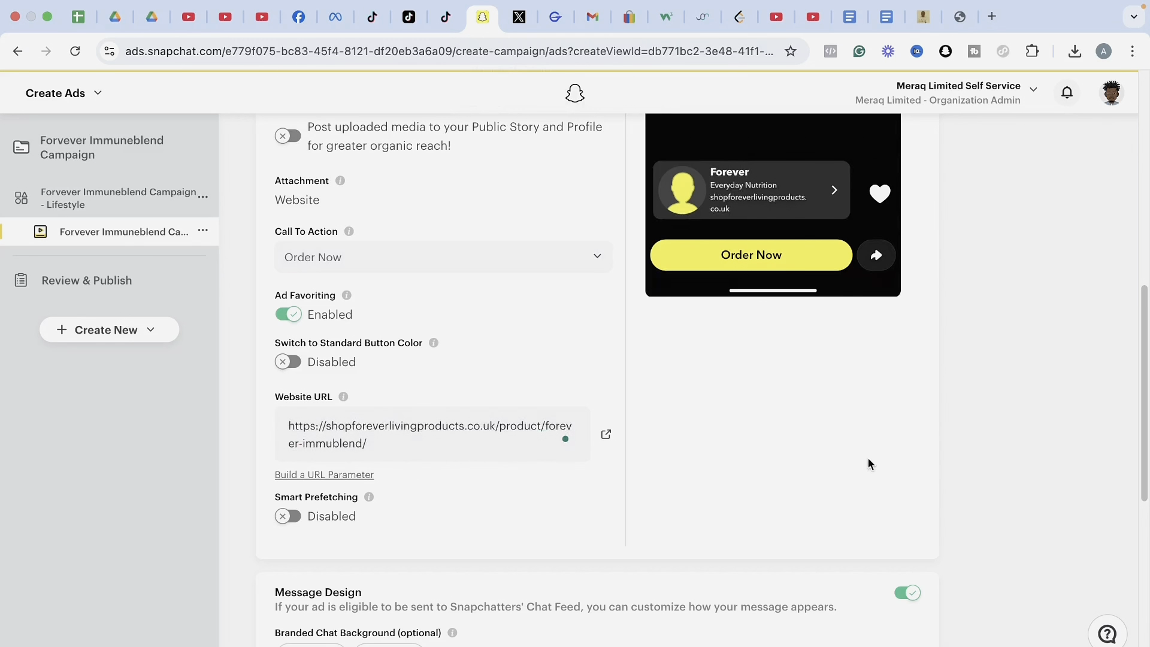
Upload Forever Immune Blend.PNG from Downloads as the Topsnap media, cropped to include the full "Strengthen Your Defenses" text and the bottle.
drag(1146, 442, 1143, 372)
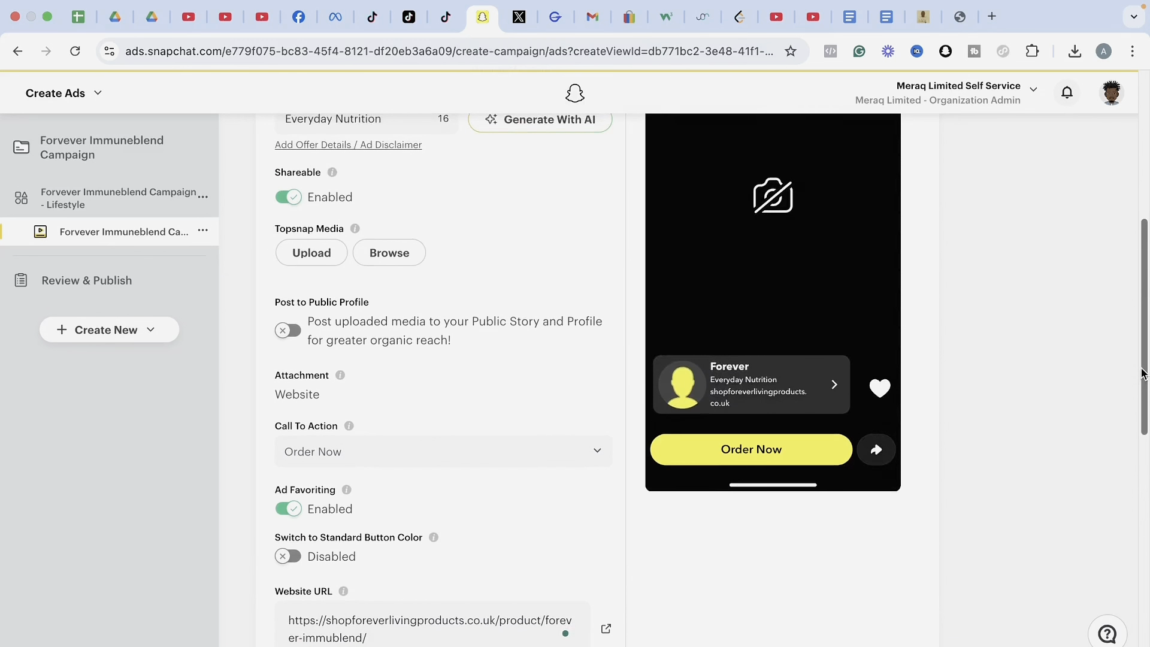
click(312, 254)
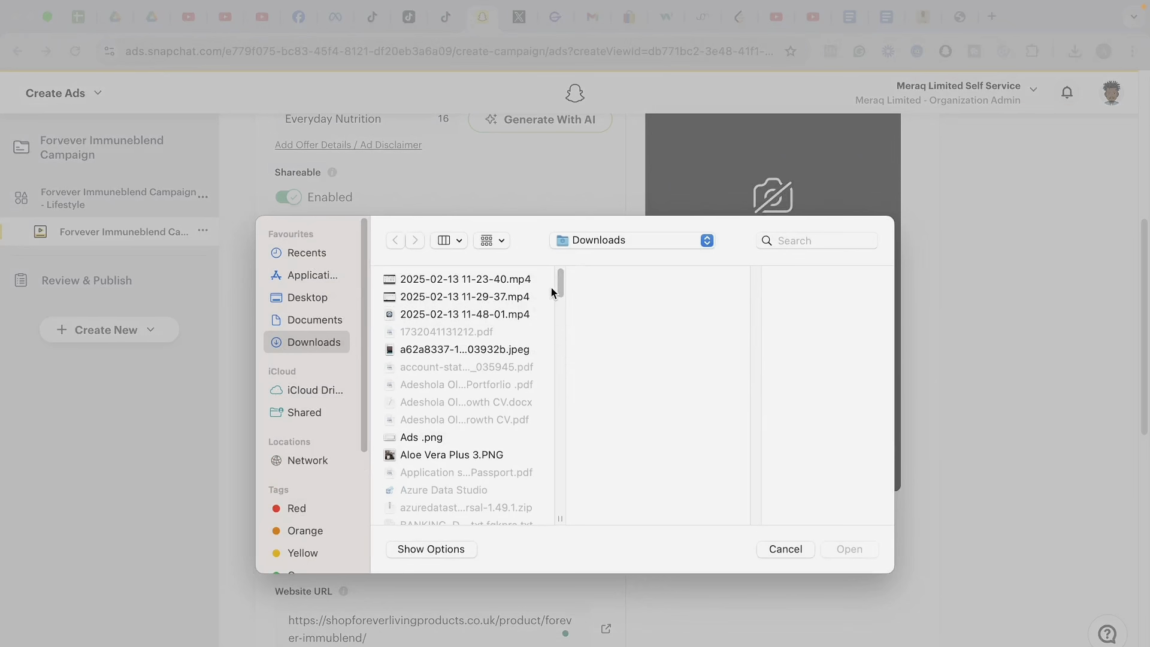
drag(557, 286, 550, 365)
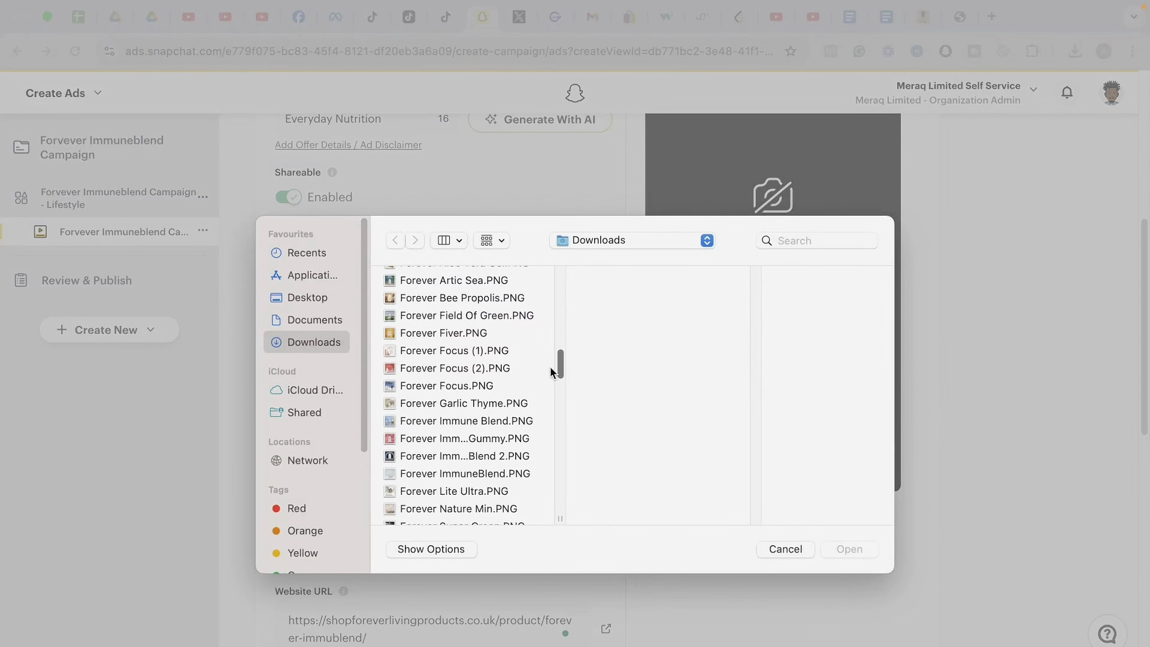
click(497, 423)
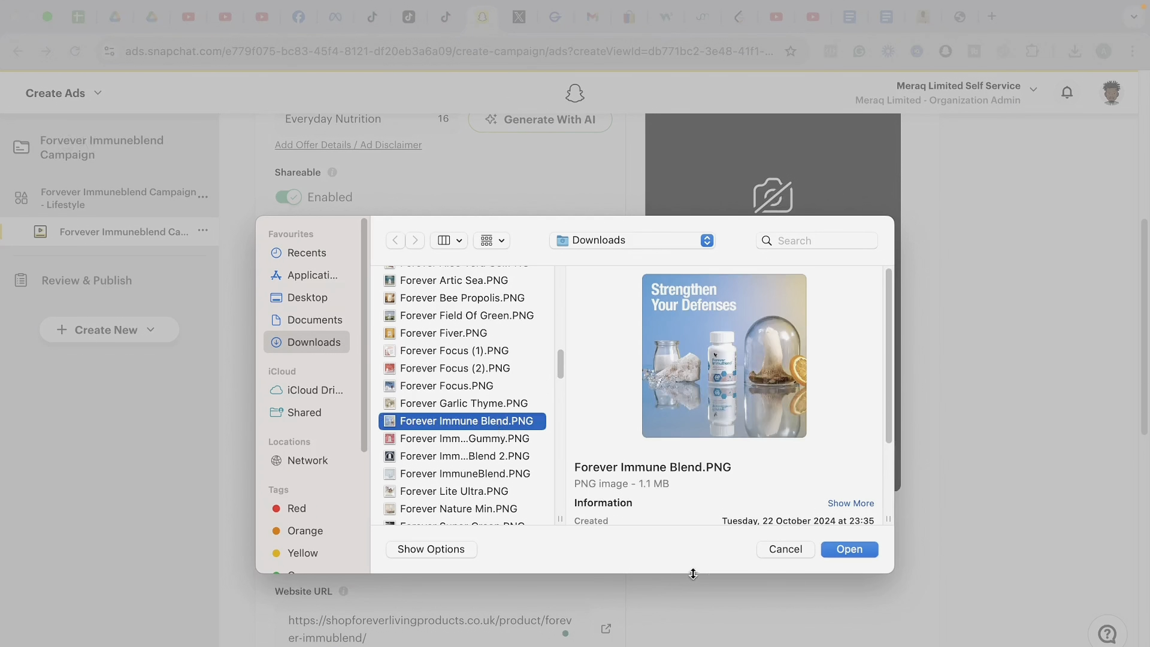
click(828, 548)
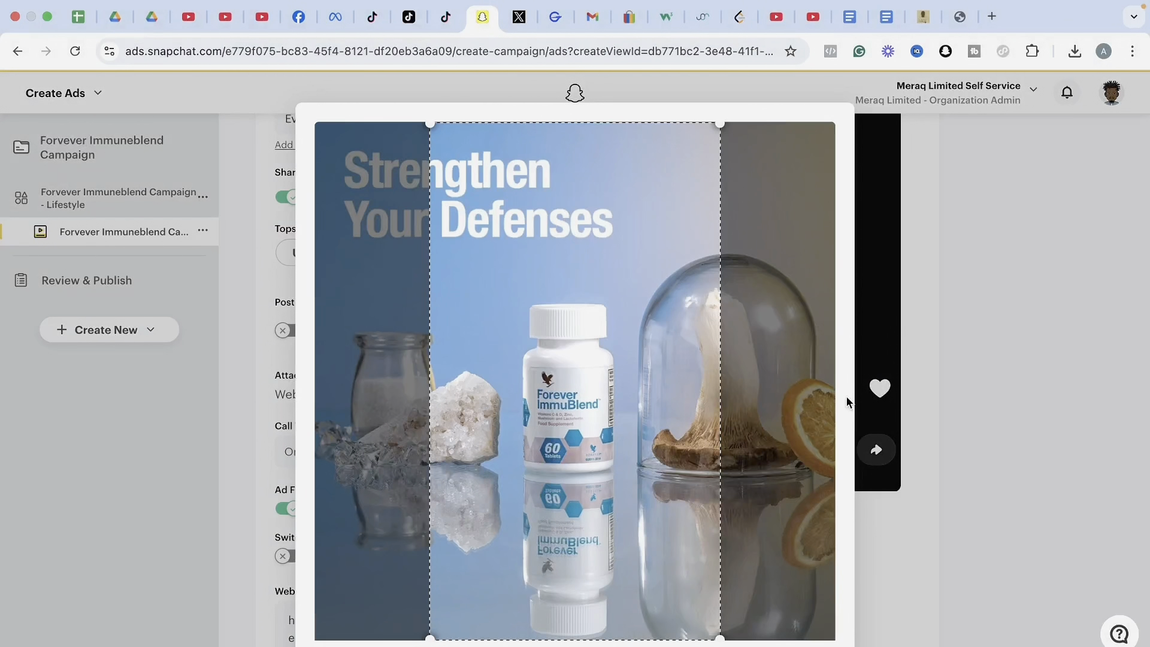
drag(691, 390, 618, 388)
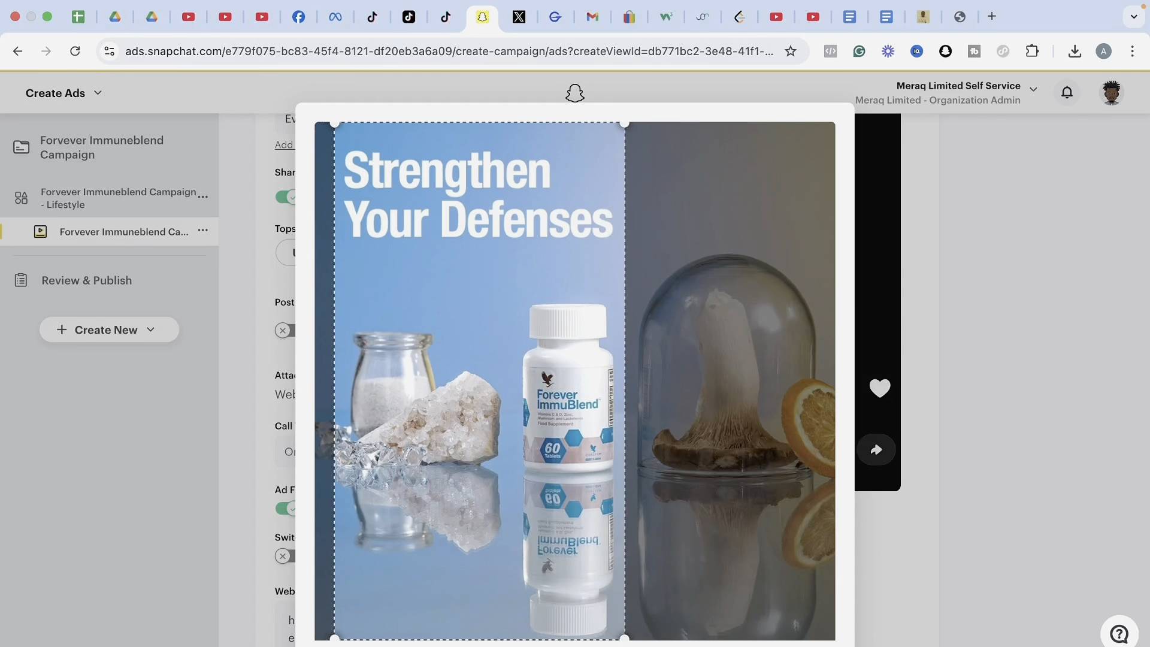
click(806, 646)
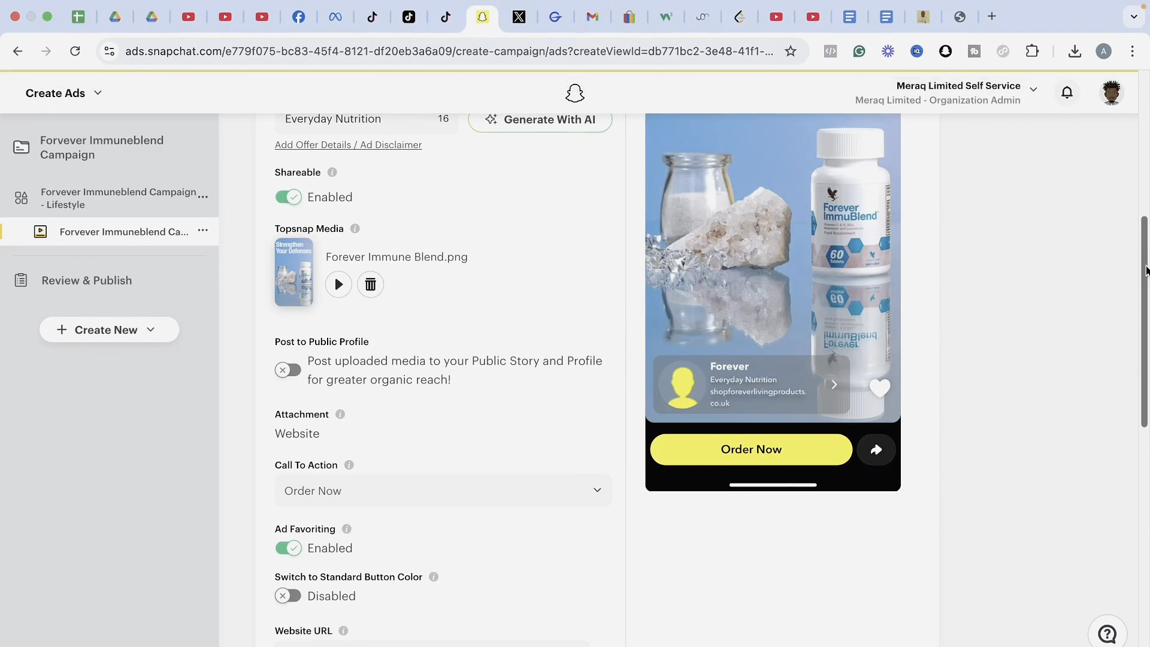
Look over the message design options, continue to Review & Publish, and examine the campaign summary, business address and payment fields.
drag(1146, 270, 1127, 467)
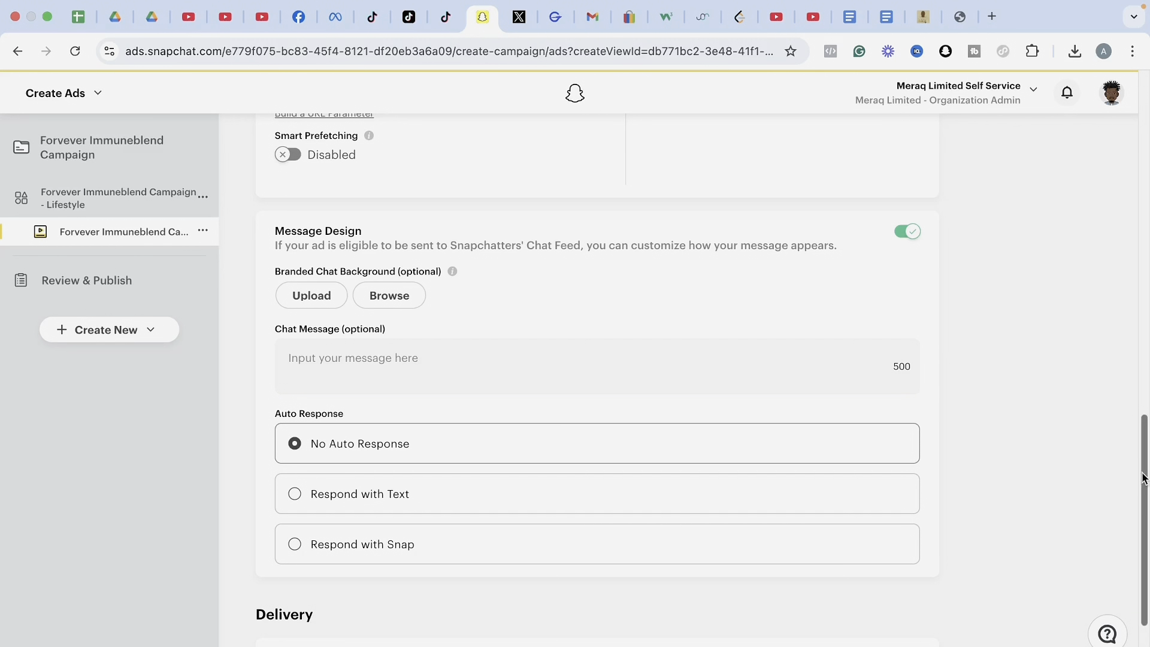
drag(1145, 476, 1143, 532)
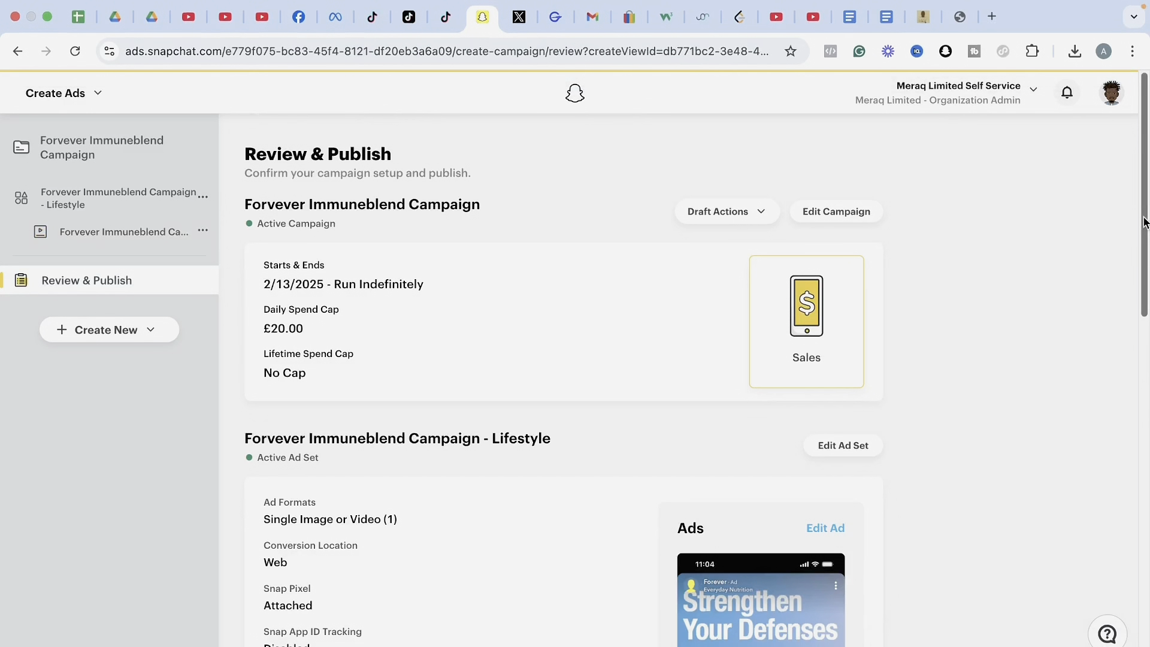
drag(1145, 226, 1144, 532)
scroll(1145, 532, down, 5)
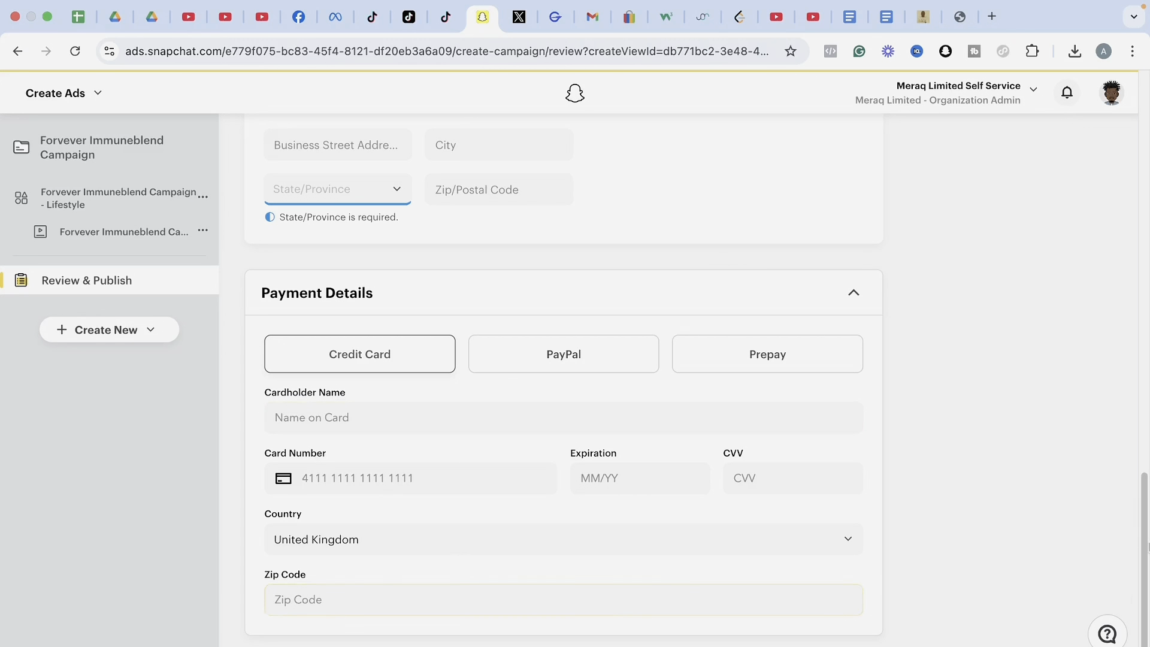
drag(1147, 546, 1148, 374)
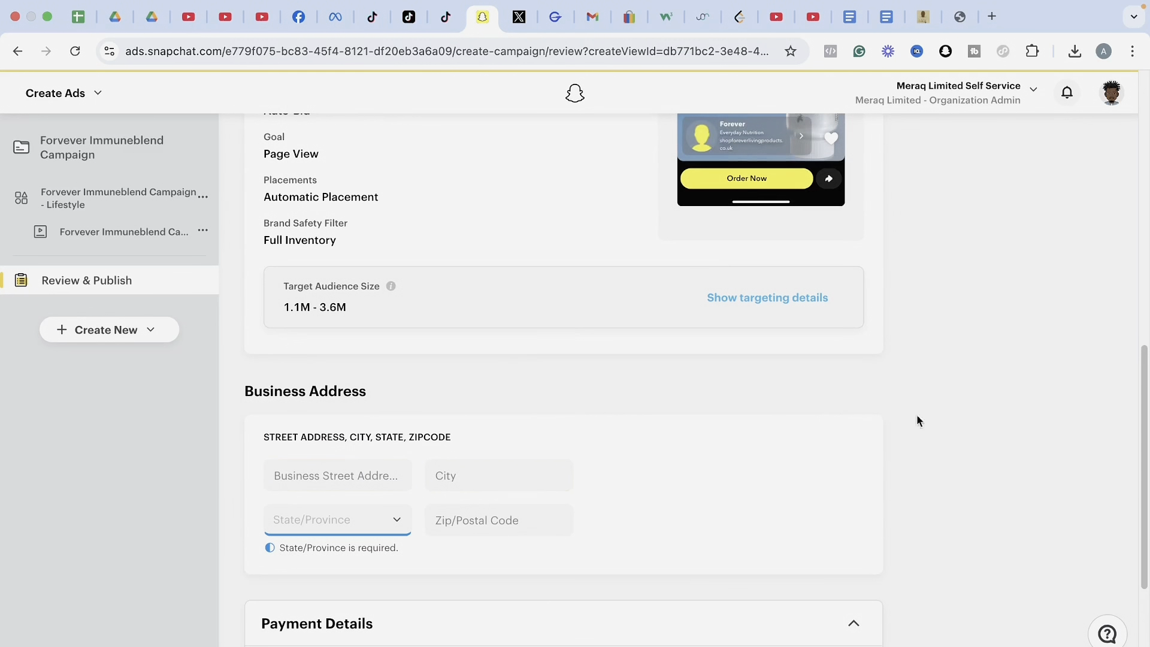
click(298, 475)
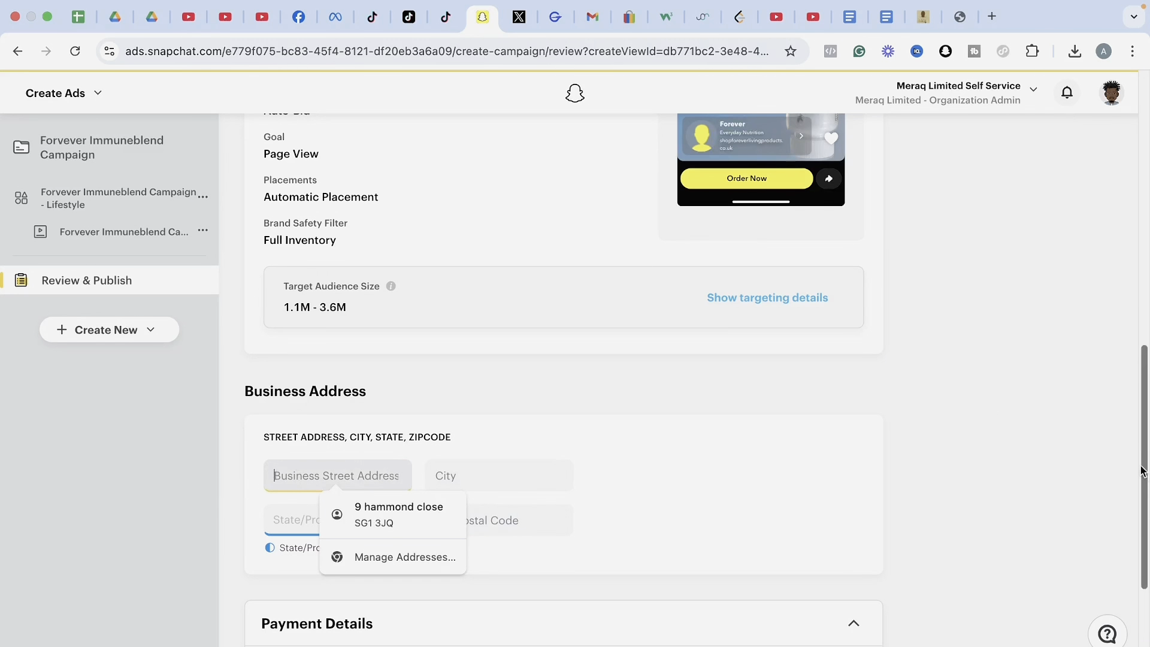
Duplicate the Lifestyle ad set together with its ad, naming the copy Forvever Immuneblend Campaign - Visitors.
drag(1149, 458, 1149, 187)
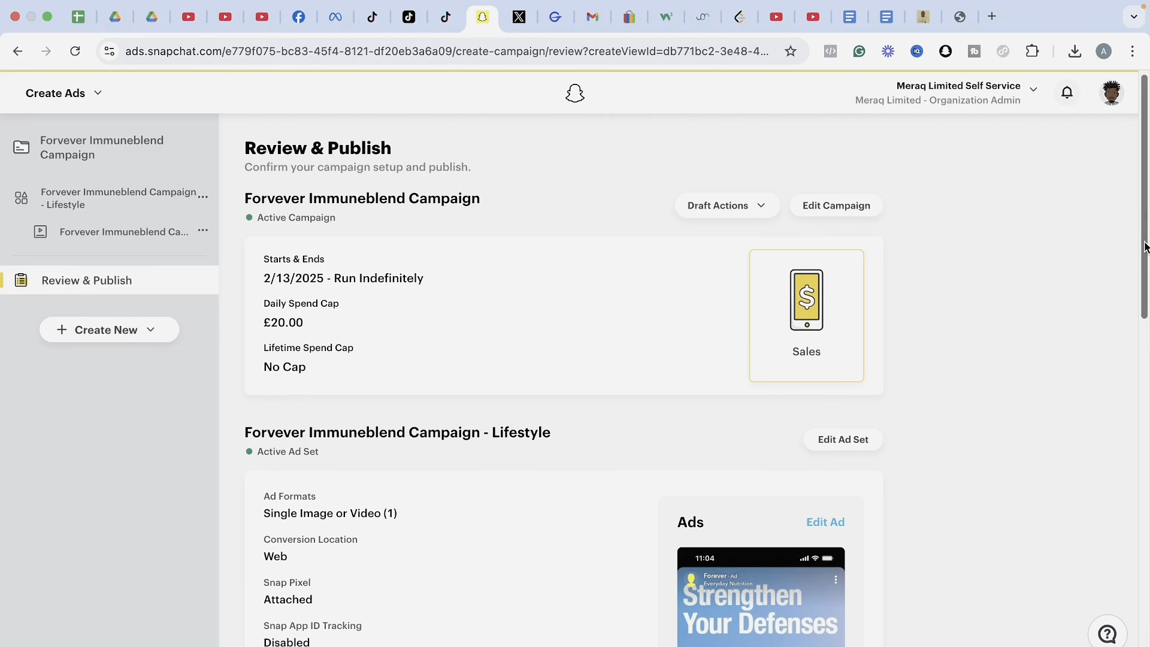
click(105, 204)
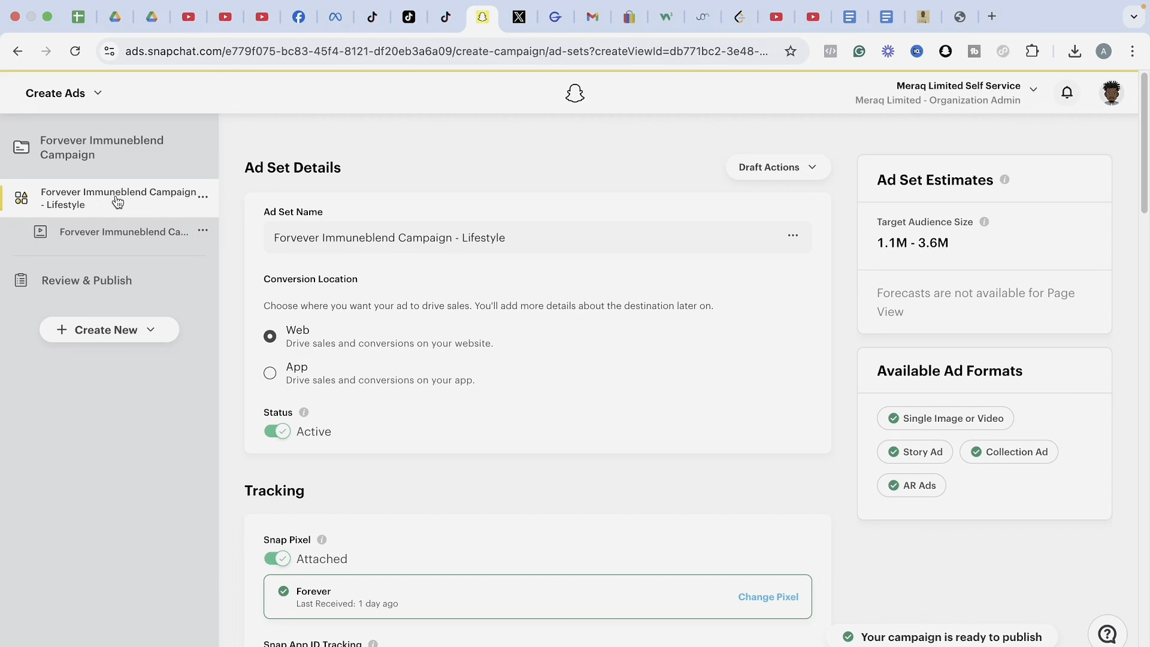
click(203, 199)
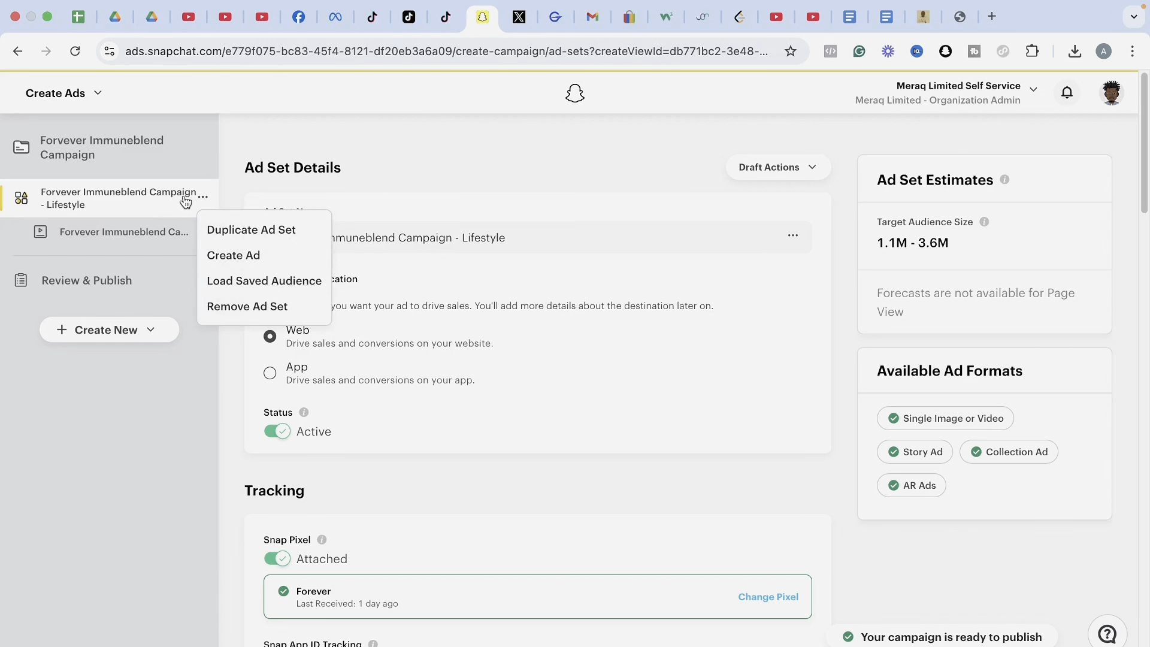
click(185, 201)
click(203, 197)
mouse_move(962, 6)
click(248, 230)
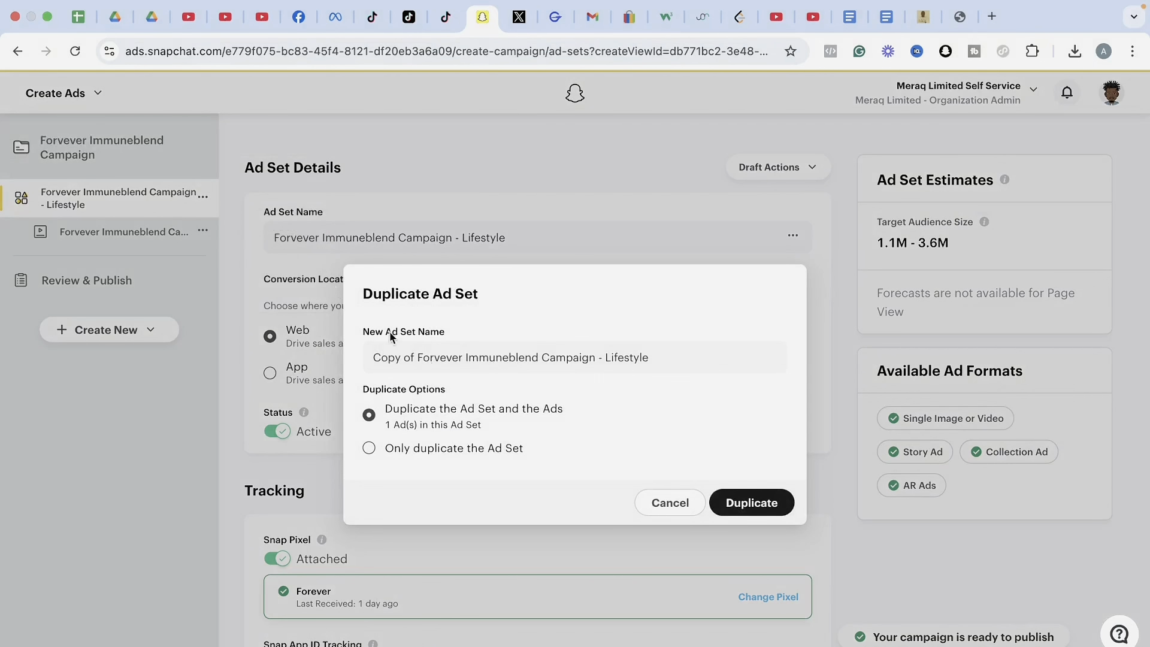
click(418, 358)
key(BackSpace)
key(BackSpace)
key(BackSpace)
key(BackSpace)
key(BackSpace)
key(BackSpace)
key(BackSpace)
key(BackSpace)
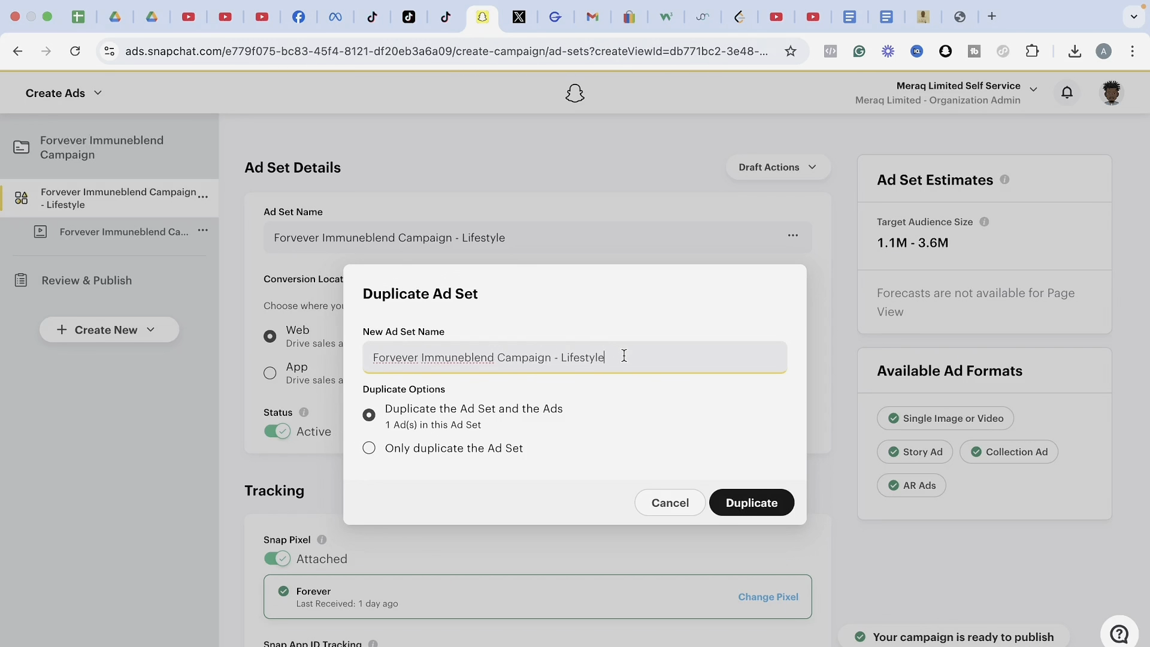
key(BackSpace)
key(BackSpace)
key(BackSpace)
key(BackSpace)
key(BackSpace)
text(Visitors)
click(756, 506)
click(758, 513)
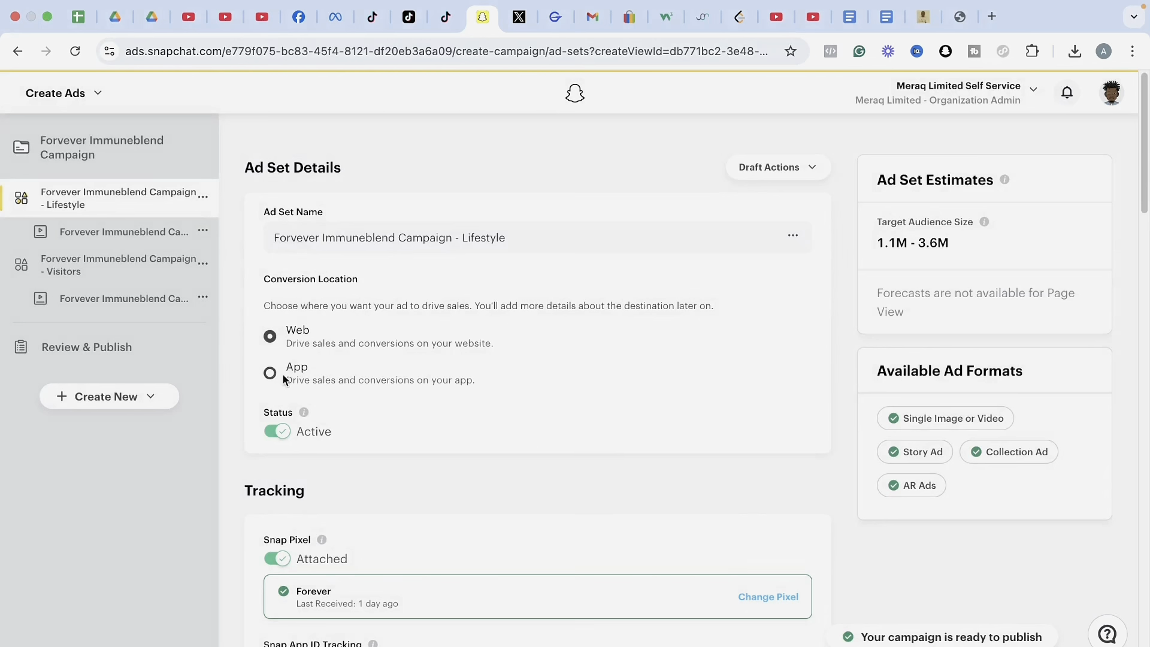
Remove the Adventure Seekers and Advocates & Activists lifestyle audiences from the Visitors ad set.
click(103, 269)
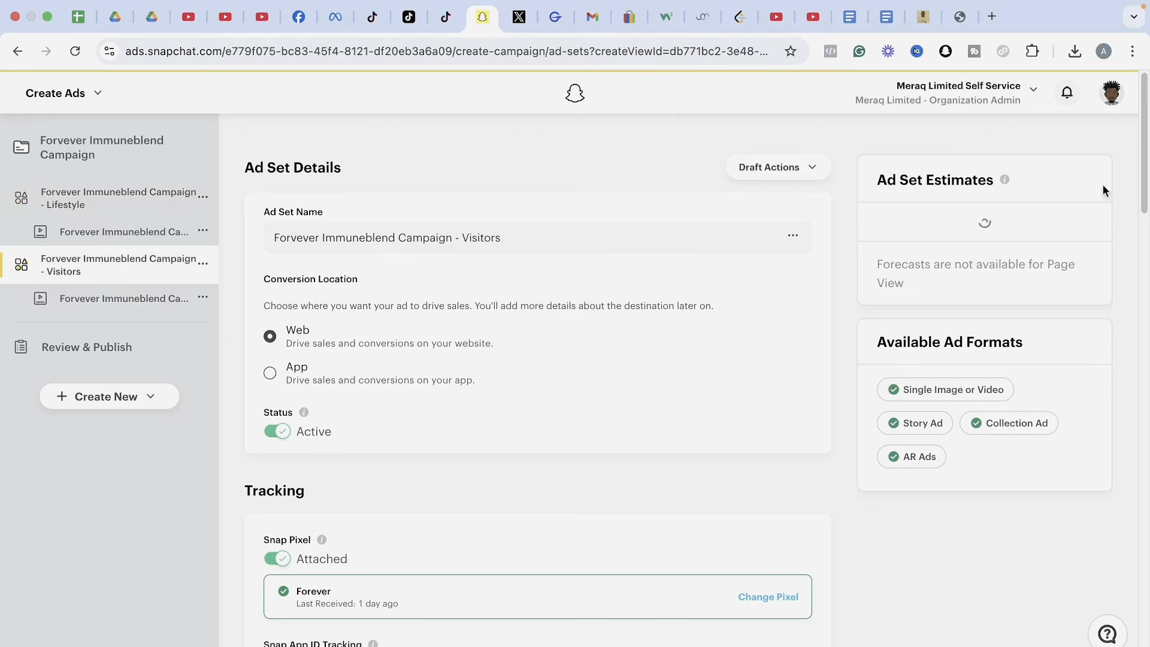
drag(1144, 173, 1144, 239)
drag(1144, 302, 1147, 537)
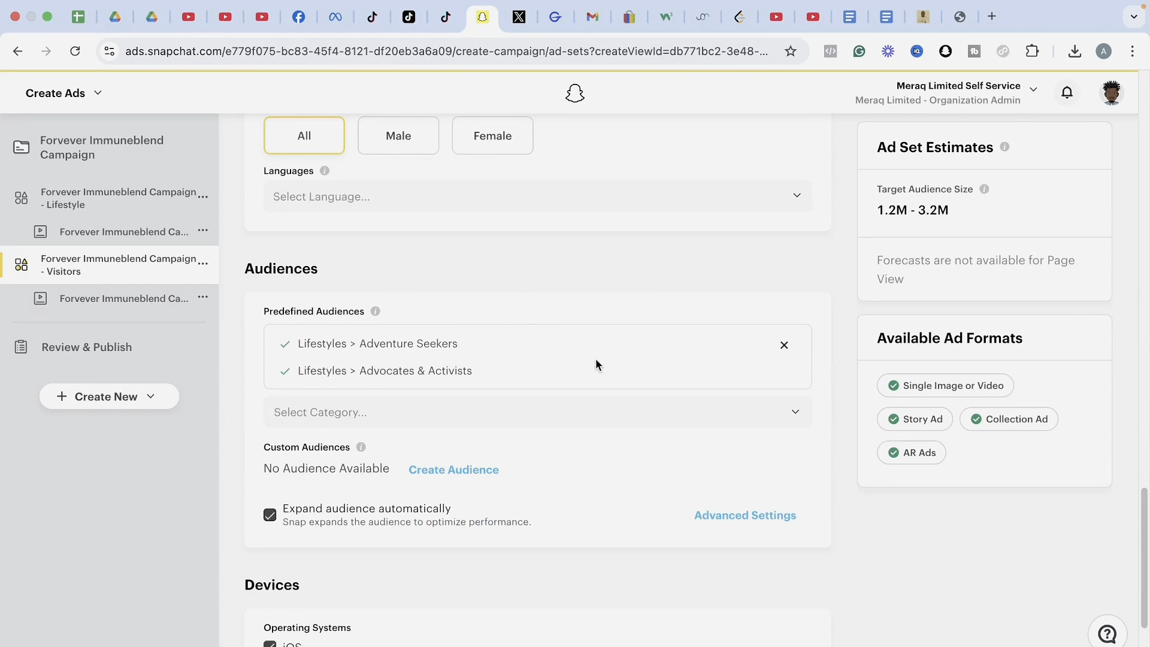
click(784, 346)
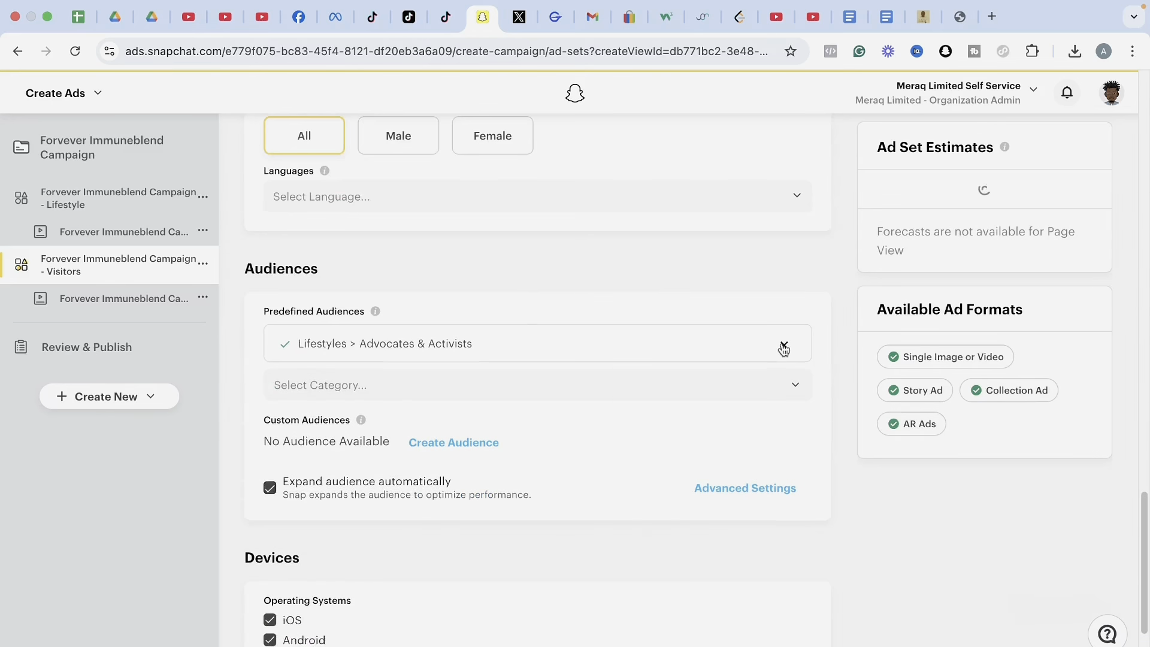
click(786, 345)
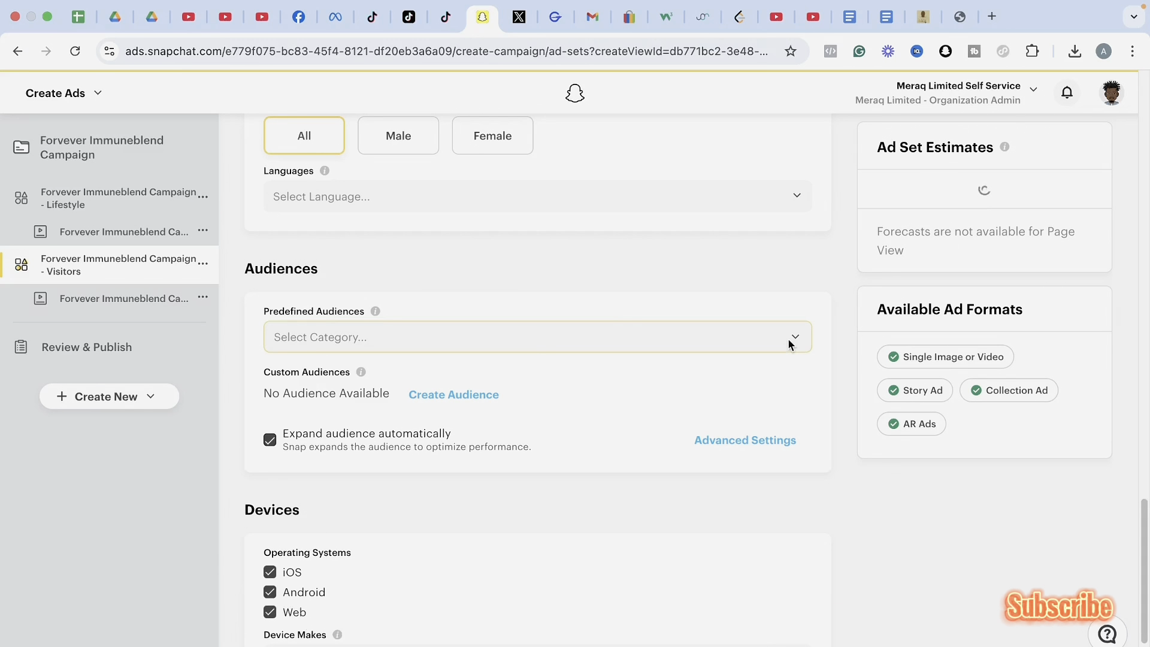
Add the Snapchat visitor audiences Arts & Entertainment, Autos & Vehicles and Dining & Nightlife to the Visitors ad set, and continue to its ad.
click(795, 337)
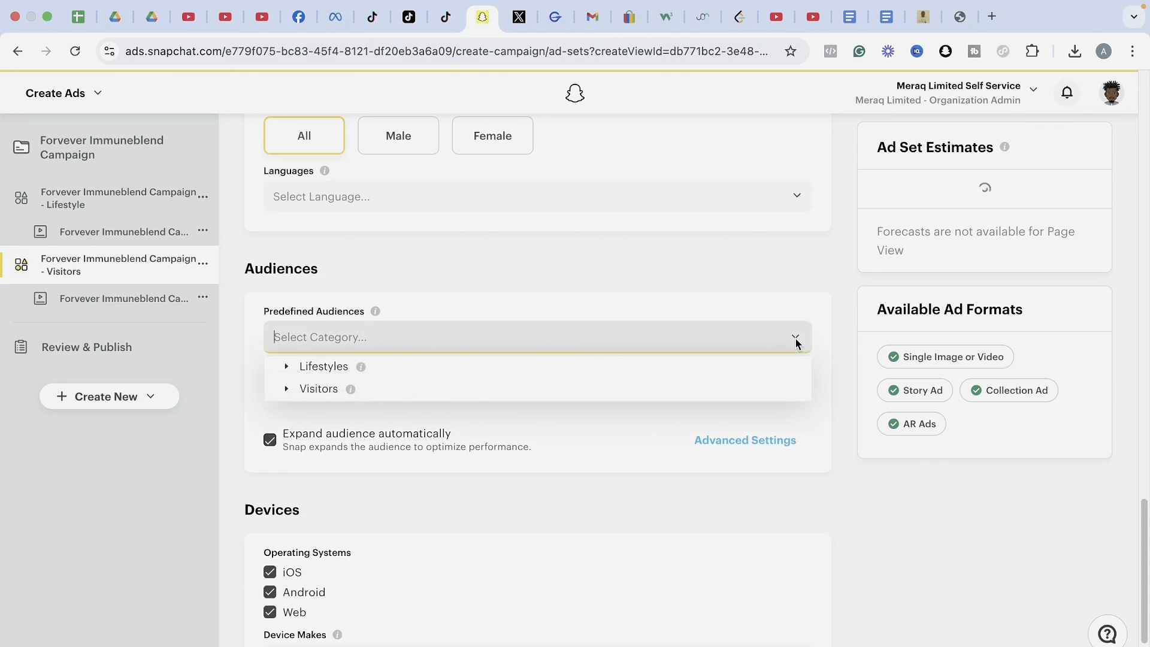
click(287, 389)
click(307, 413)
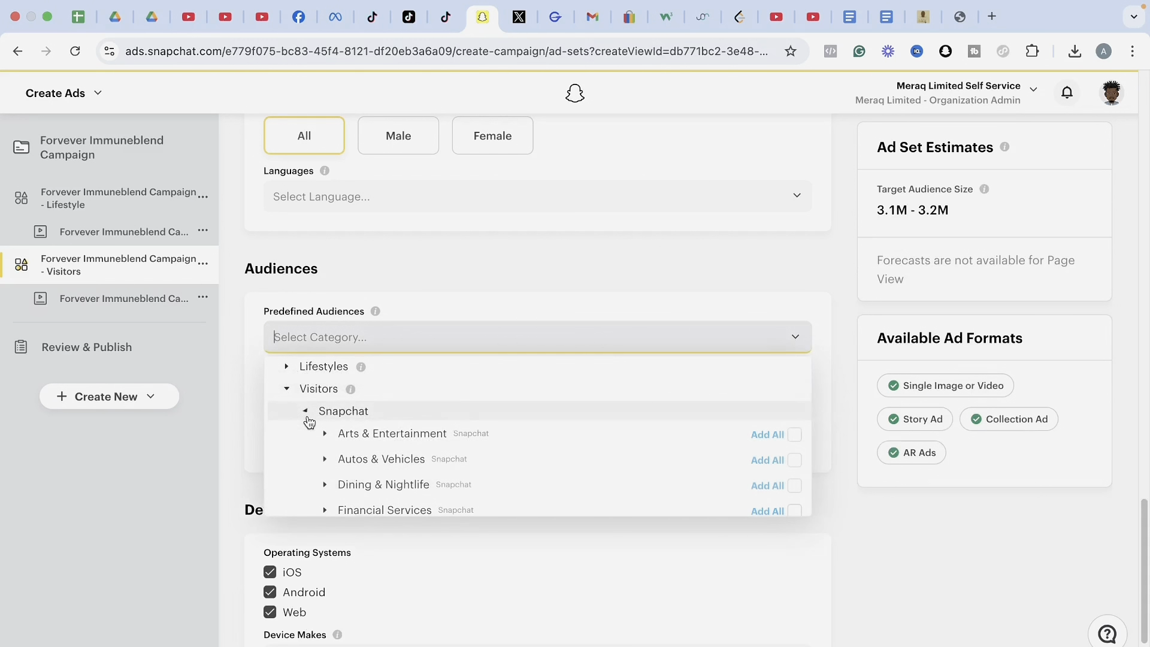
click(795, 435)
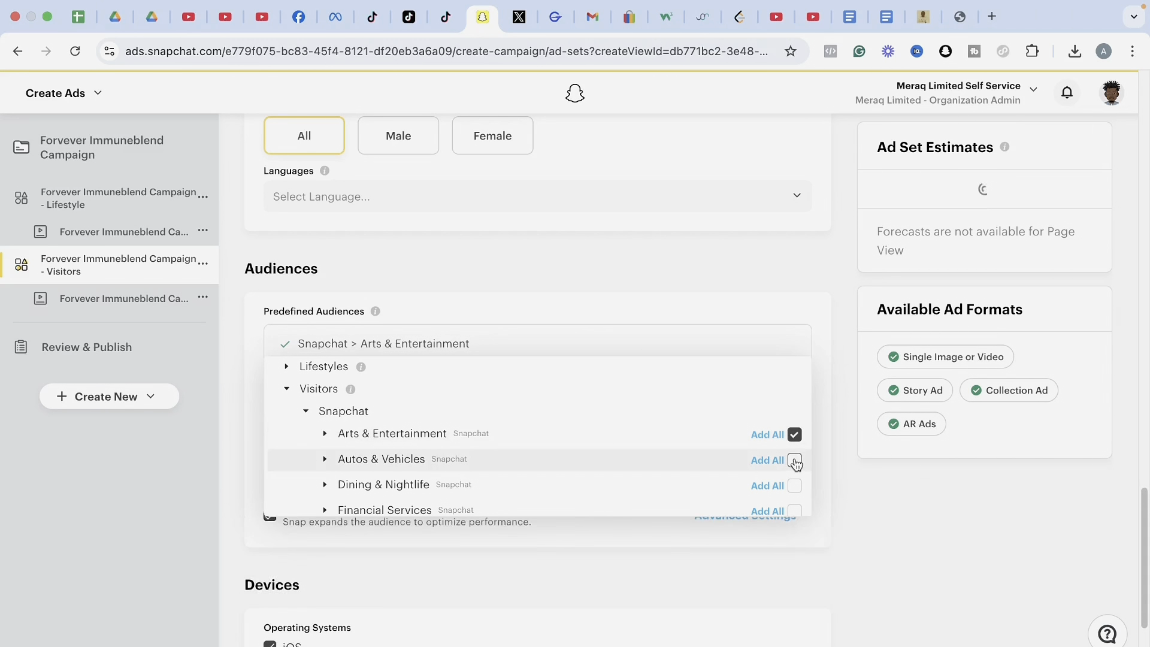
click(795, 461)
click(795, 486)
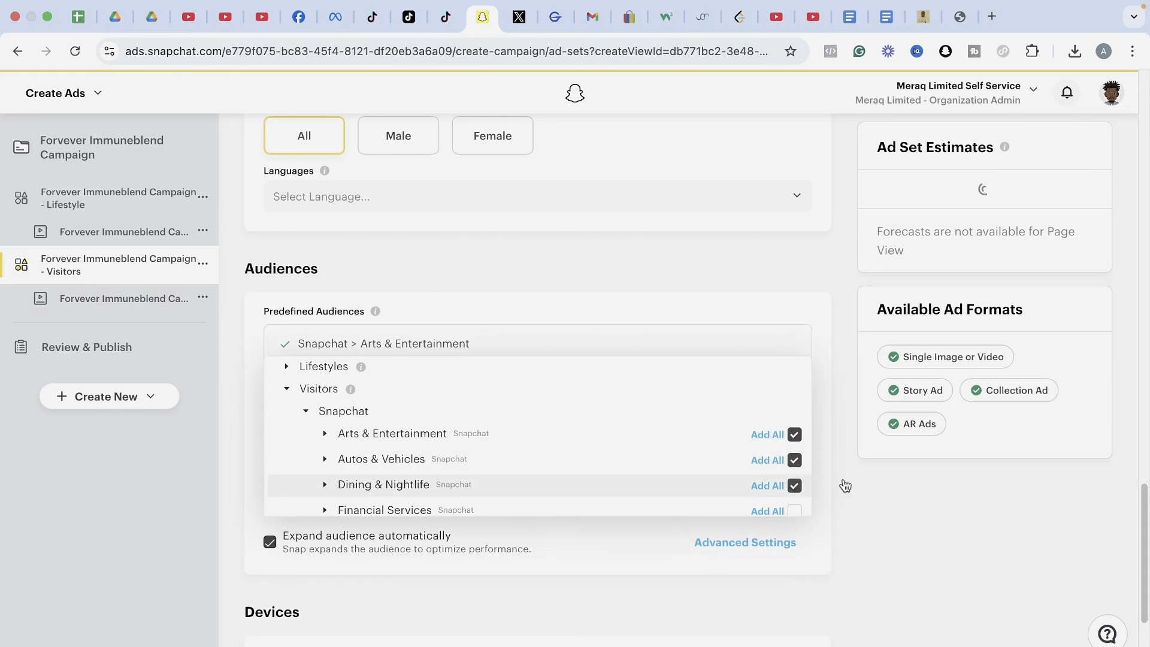
click(876, 495)
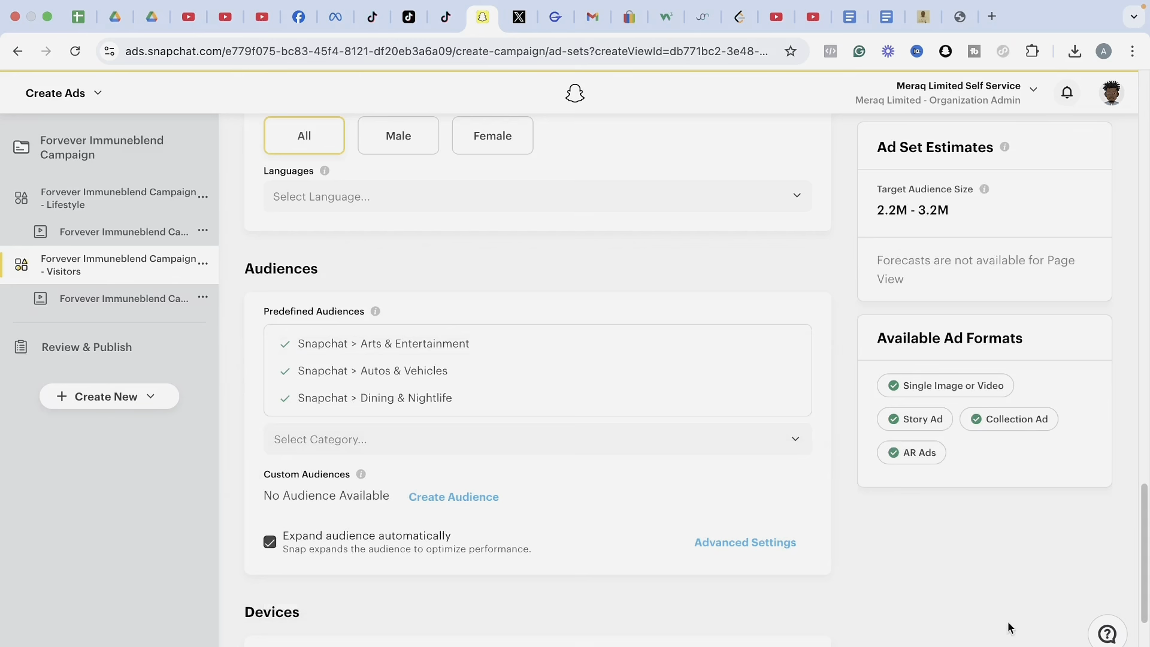
scroll(1147, 577, down, 1)
scroll(1147, 577, down, 5)
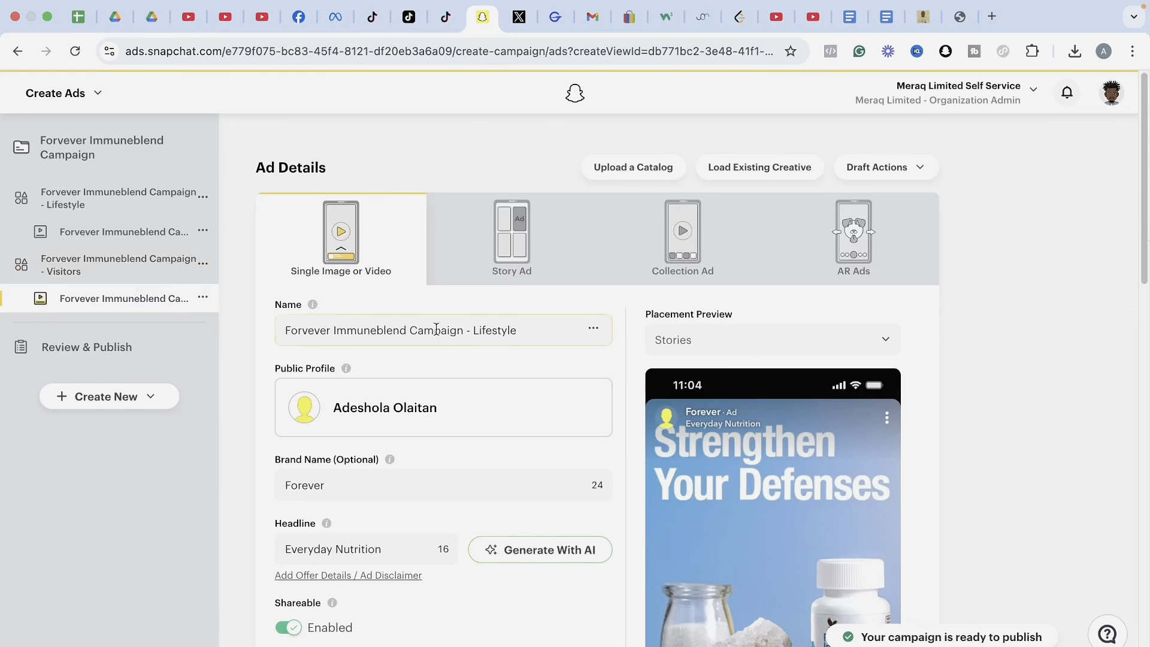
Duplicate the Lifestyle ad set's ad into both the Lifestyle and Visitors ad sets.
click(98, 211)
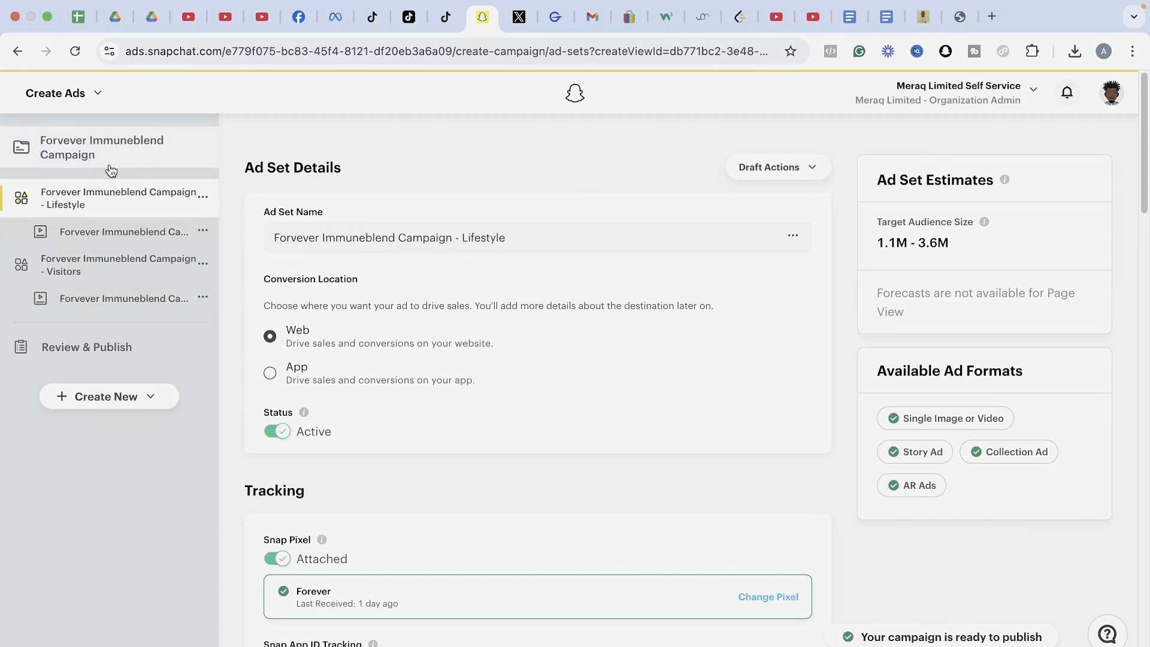
click(115, 233)
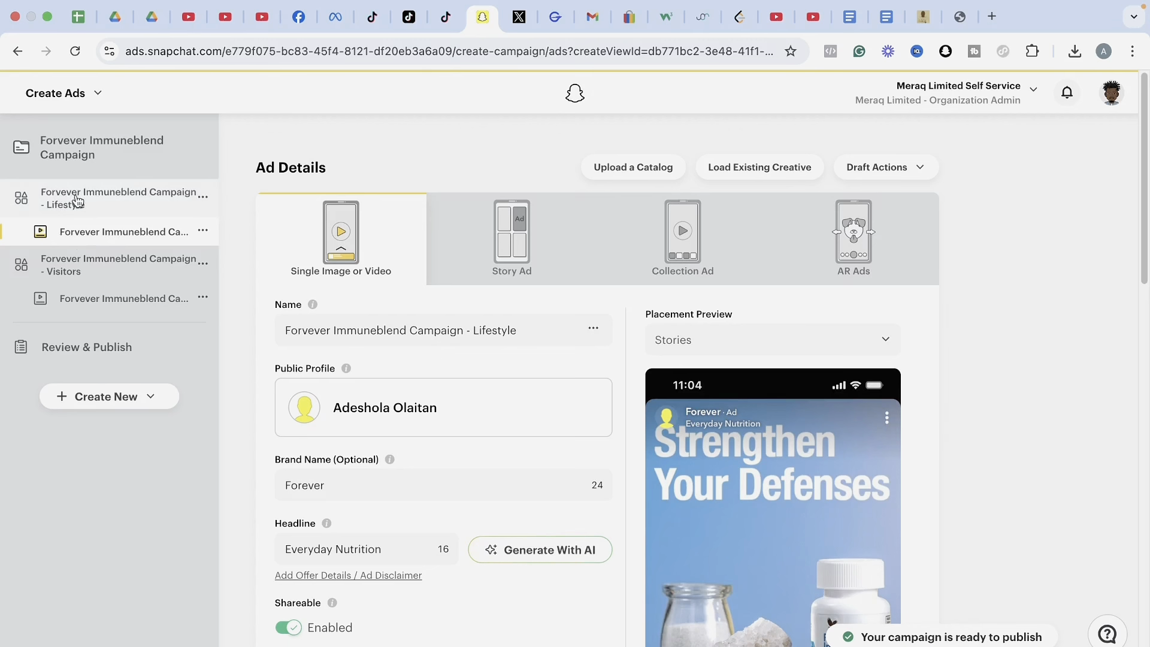
click(203, 233)
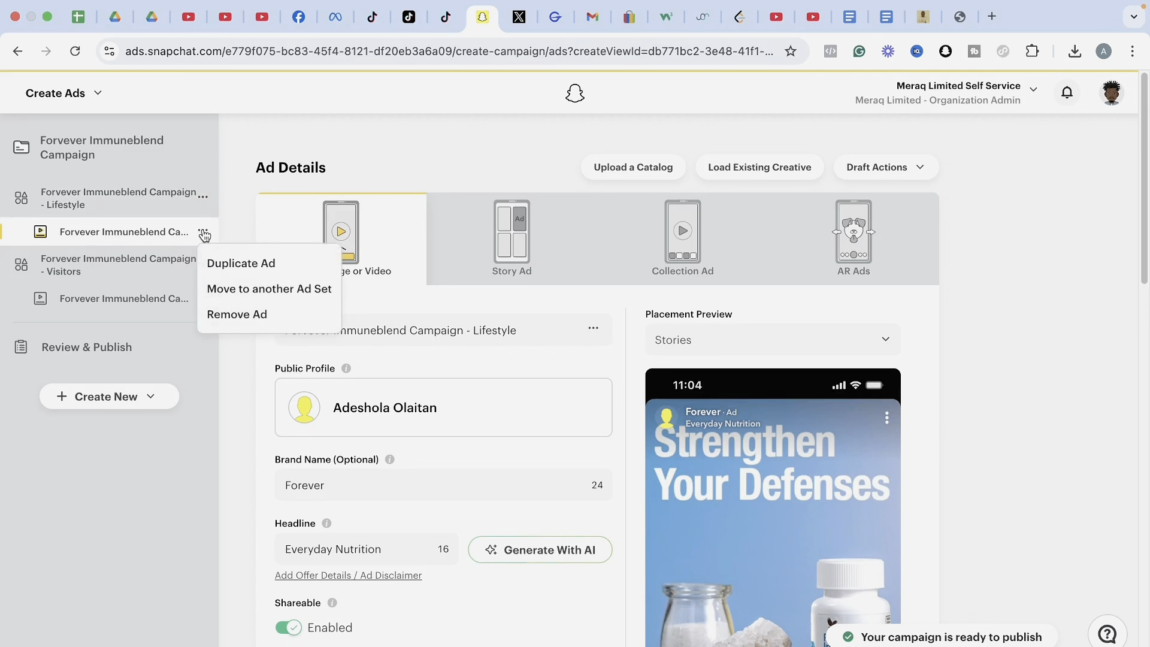
click(238, 264)
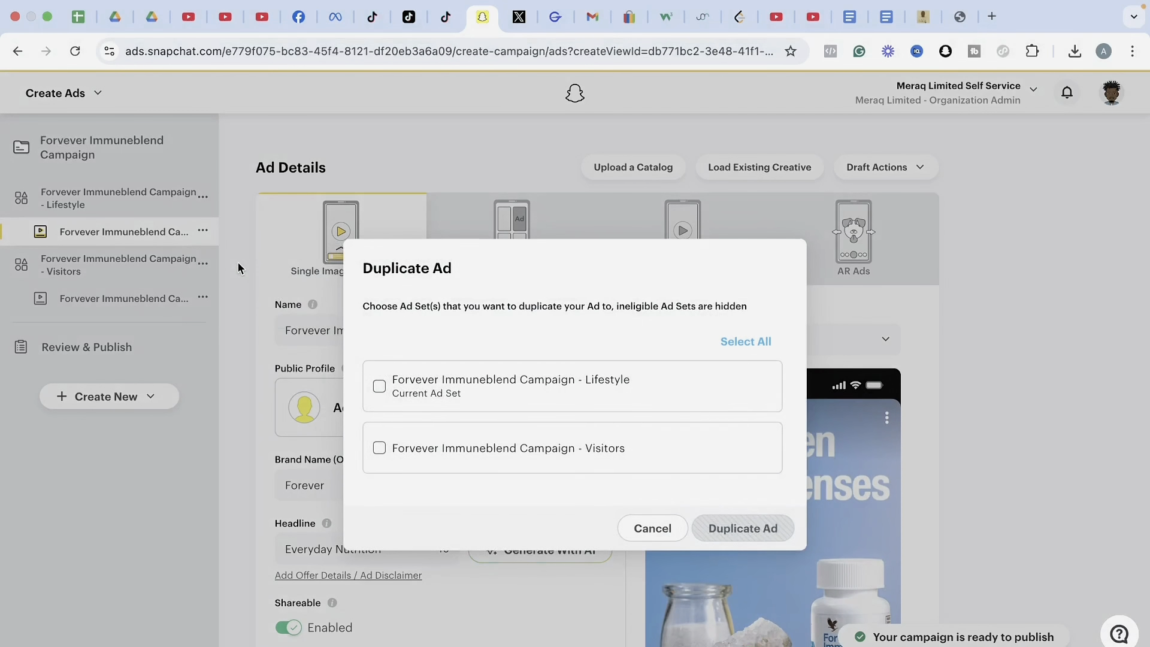
click(382, 390)
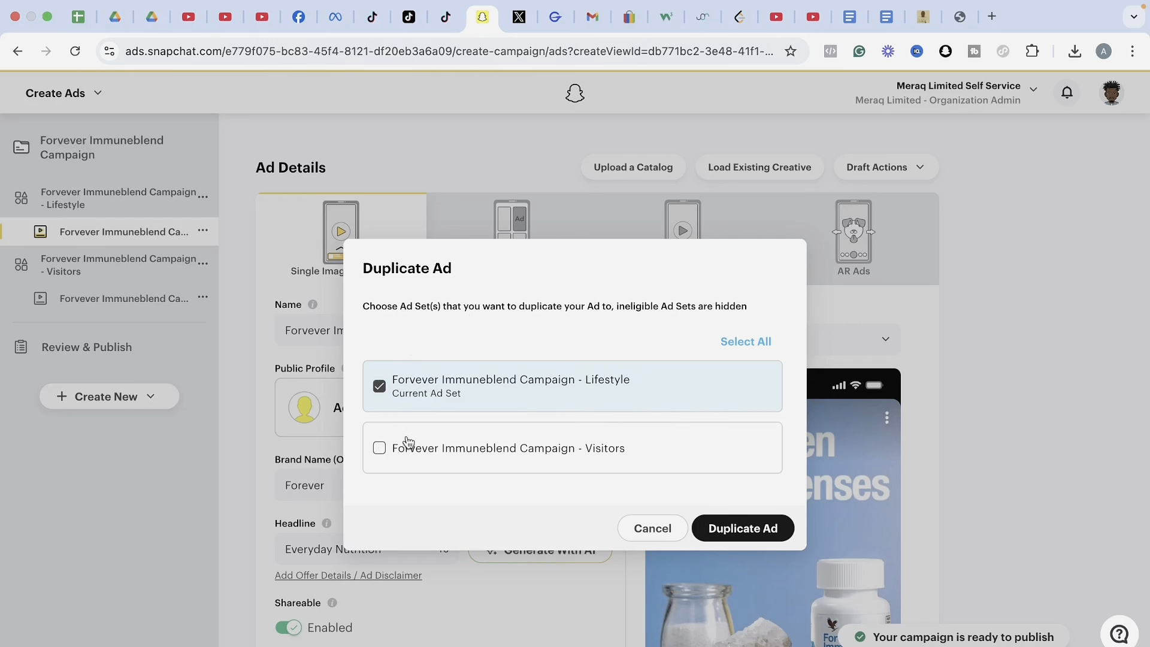
click(381, 452)
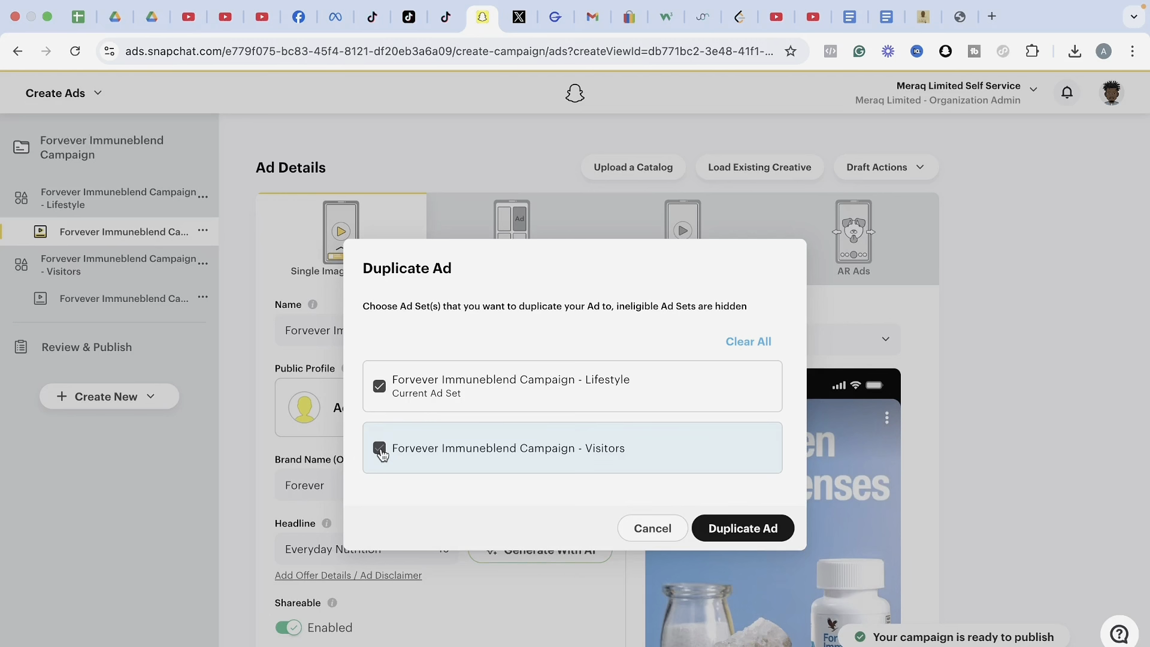
click(734, 533)
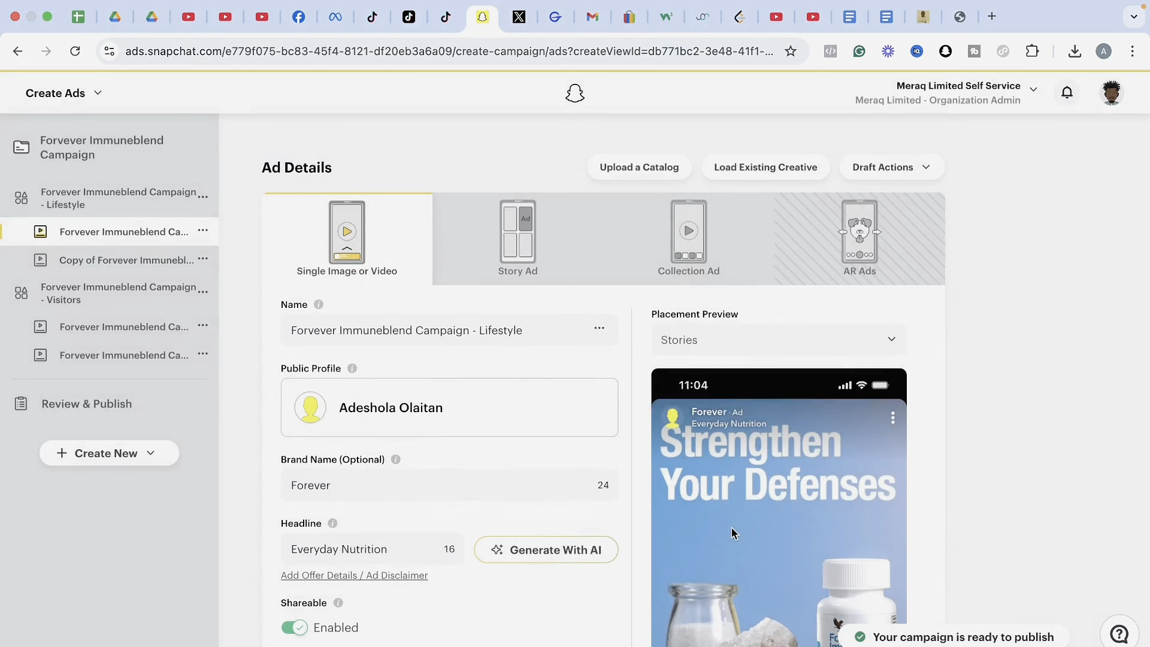
Rename the copied ad in the Lifestyle ad set to Forvever Immuneblend Campaign - Lifestyle by removing the "Copy of" prefix.
click(95, 261)
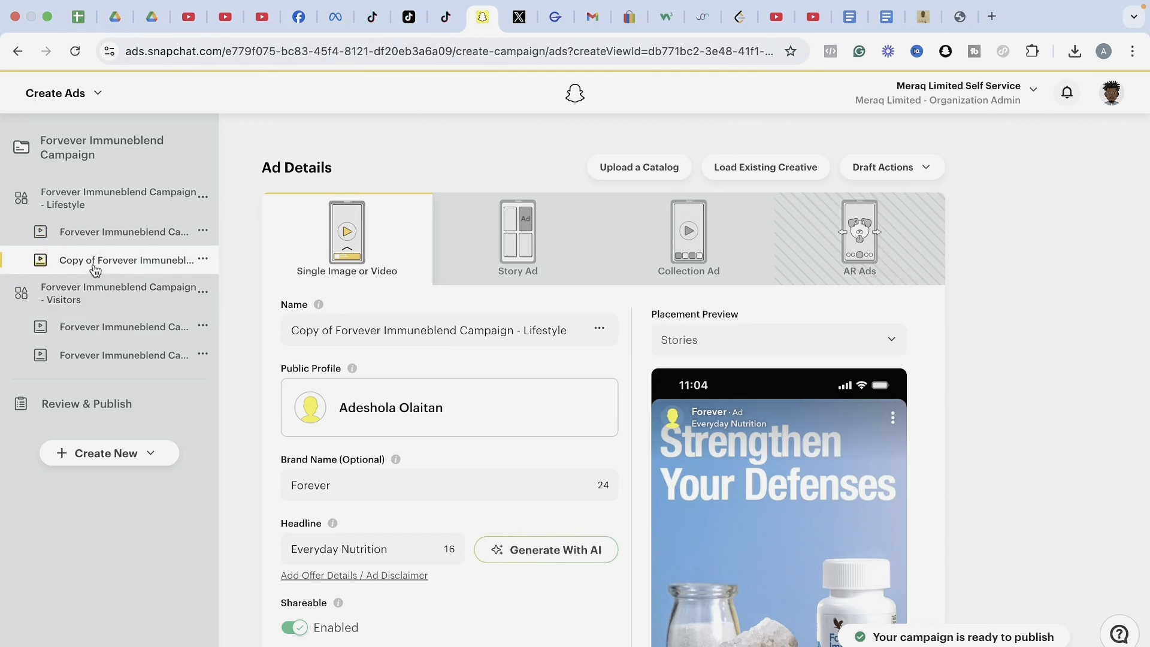
click(333, 332)
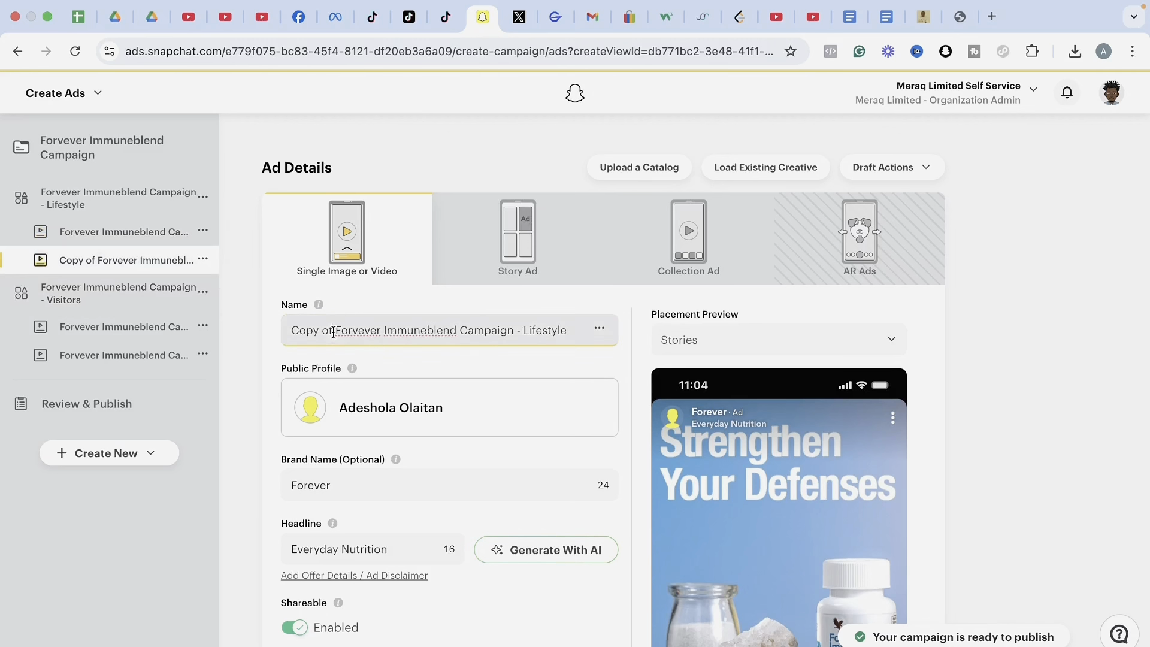
key(BackSpace)
key(BackSpace)
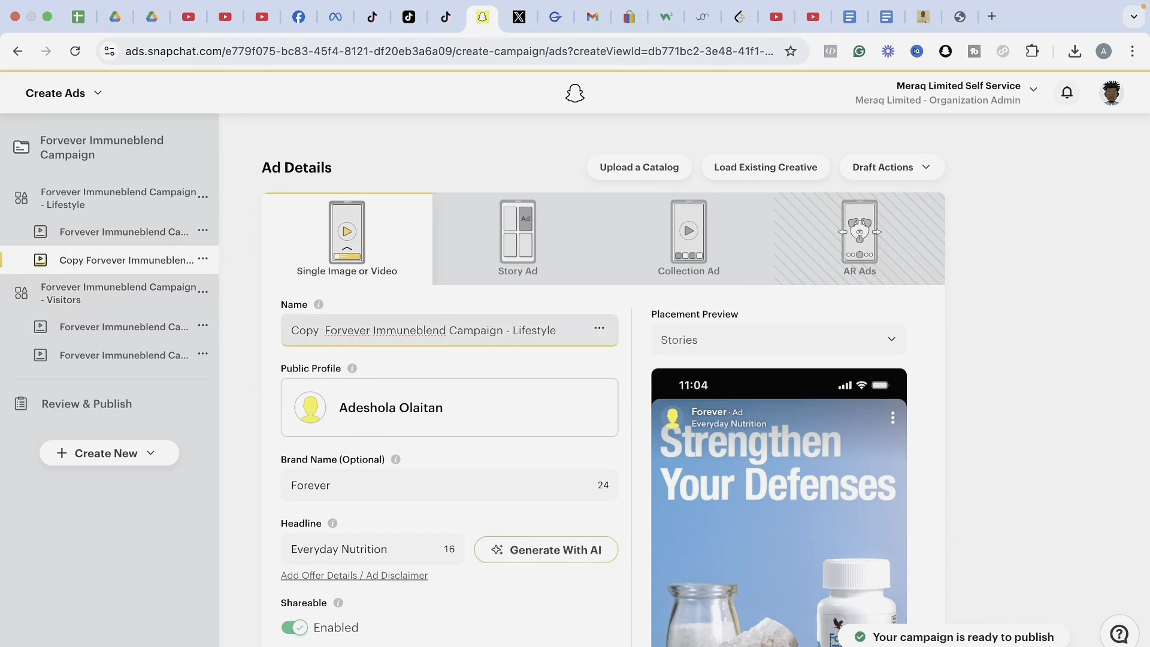
key(alt+BackSpace)
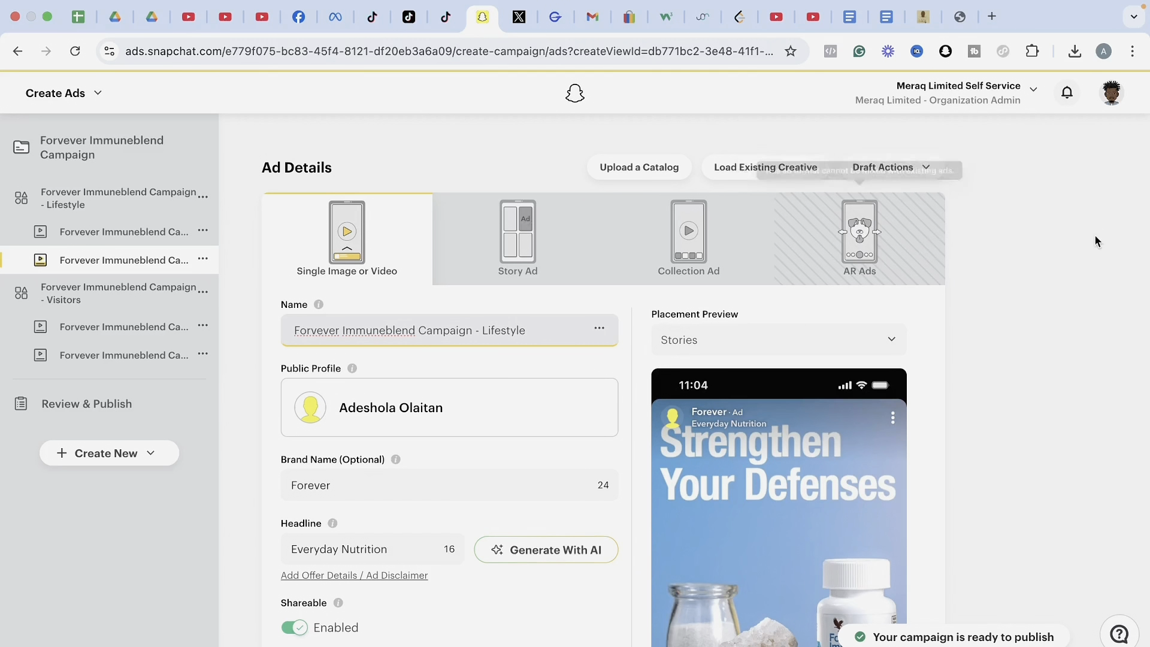
click(1097, 258)
Compare the two Lifestyle ads and delete the Topsnap image Forever Immune Blend.png from the duplicated one.
scroll(1096, 262, down, 2)
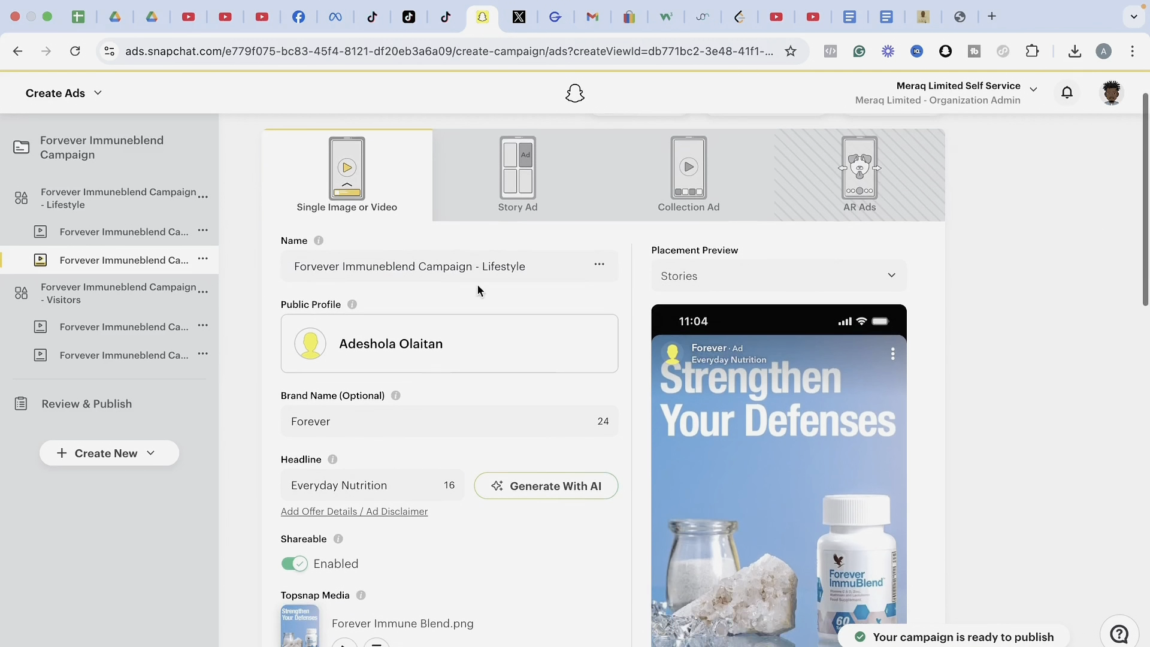
click(98, 235)
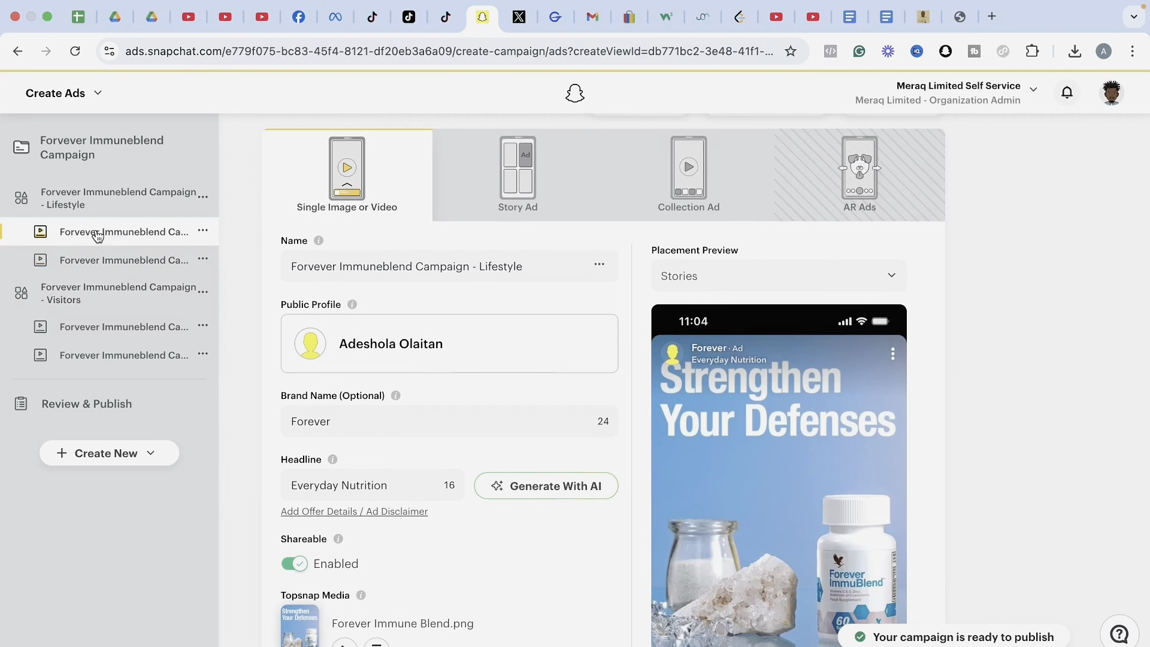
click(92, 261)
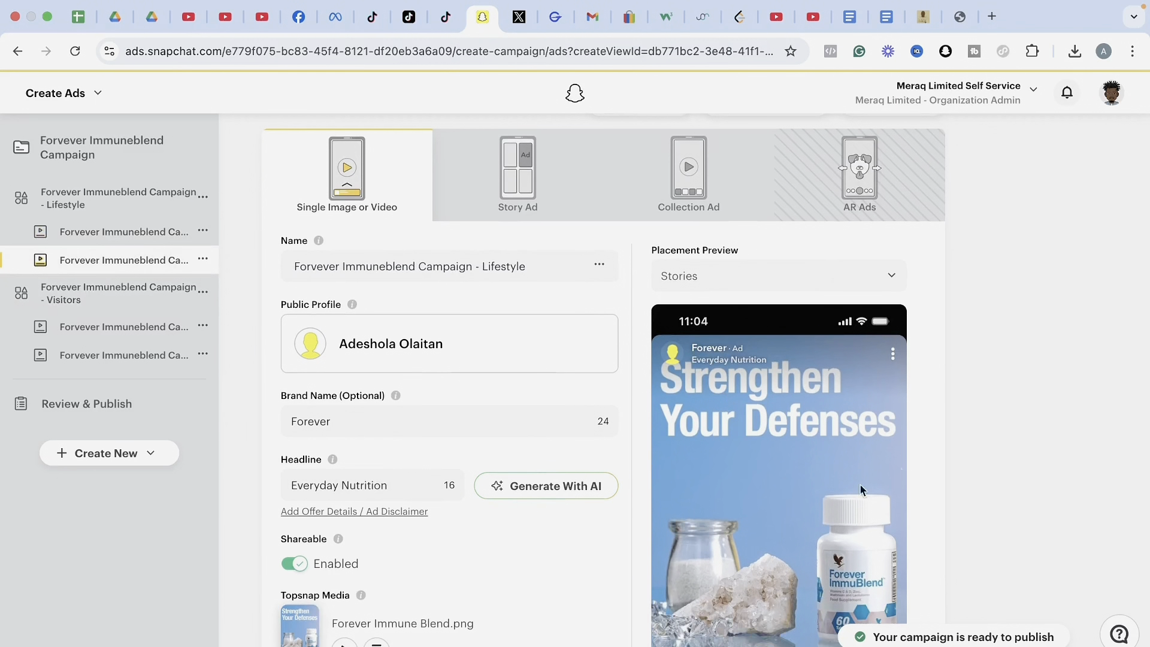
scroll(999, 435, down, 4)
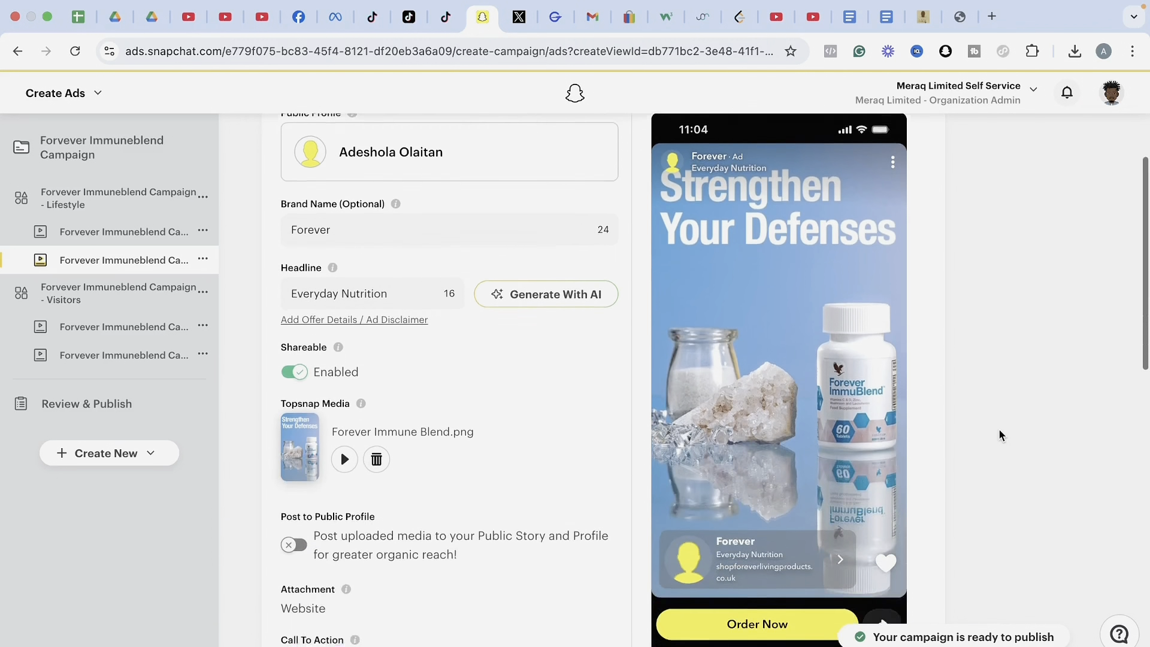
click(376, 427)
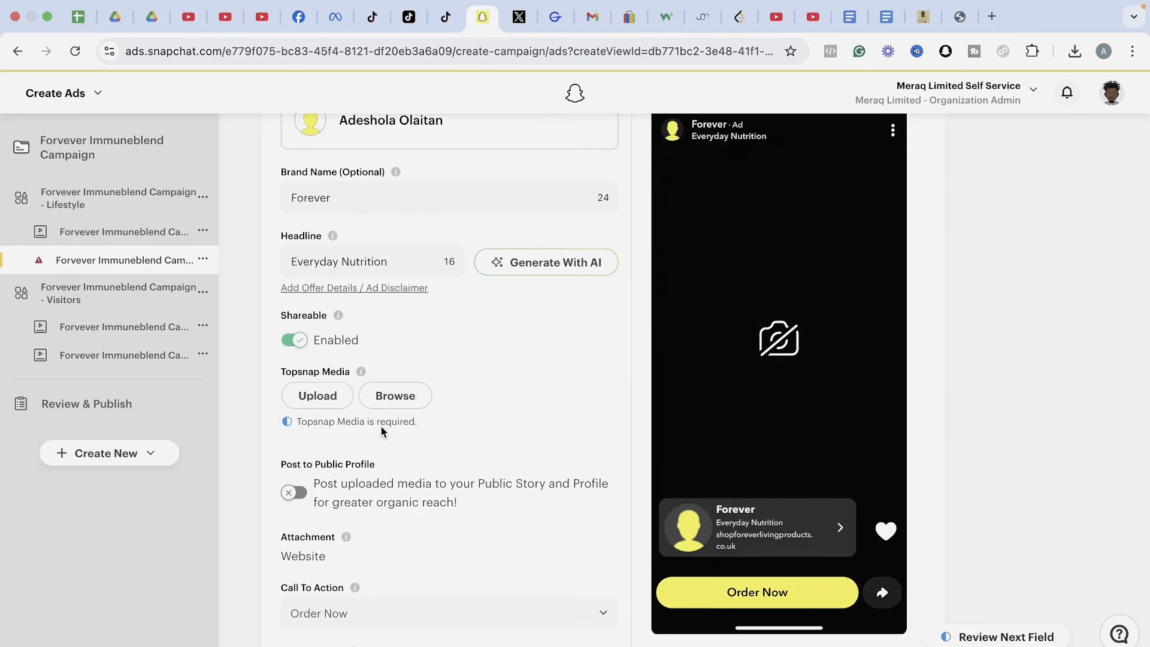
Upload Forever ImmuneBlend 2.PNG from Downloads as the duplicated Lifestyle ad's Topsnap media, with the crop shifted right towards the Forever logo.
click(317, 396)
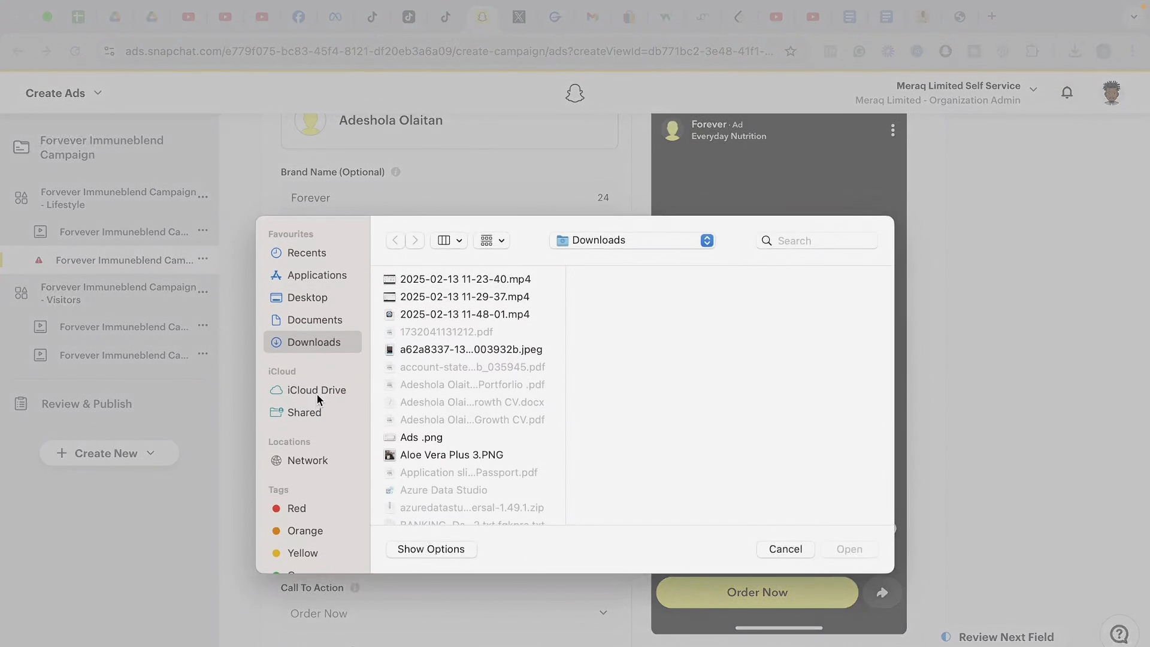
click(483, 356)
key(Down)
key(Down)
key(Down)
key(Down)
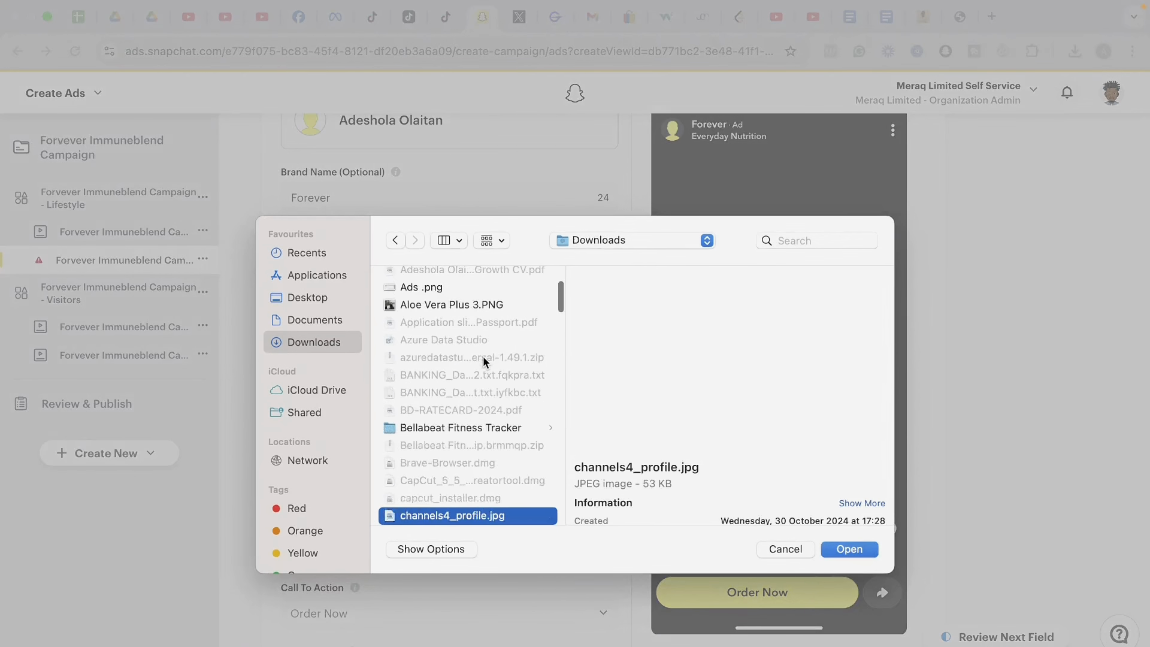
key(Down)
key(Down)
key(Down)
key(Down)
key(Down)
key(Down)
key(Down)
key(Down)
key(Down)
key(Down)
key(Down)
key(Down)
key(Down)
key(Down)
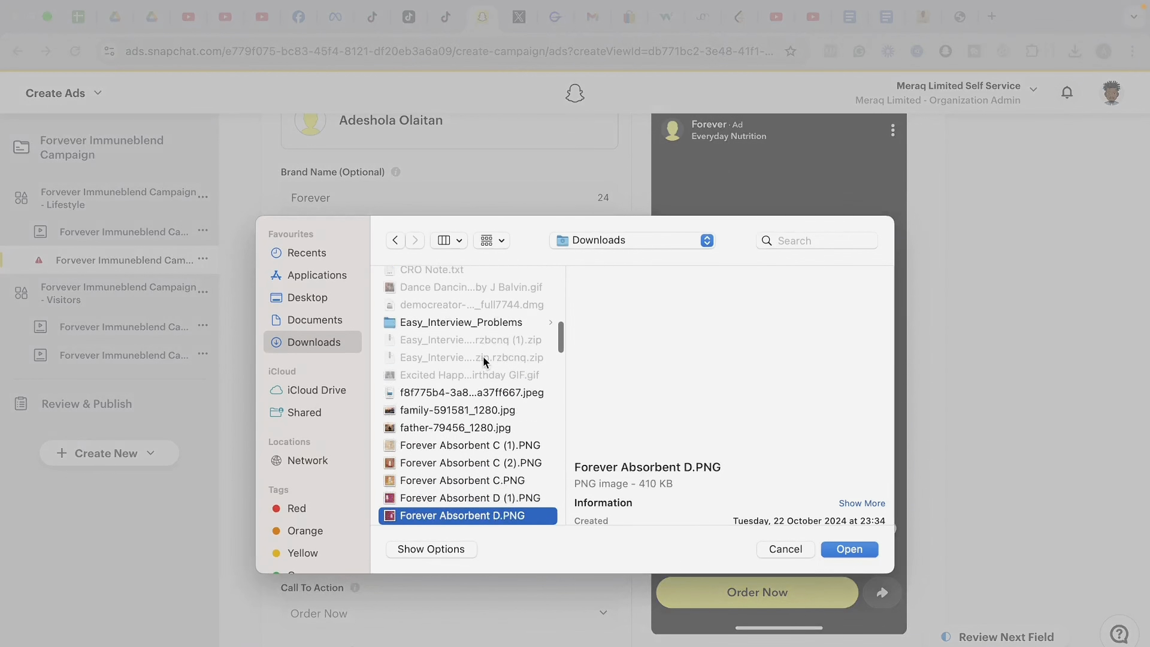
key(Down)
key(Down)
key(Down)
key(Down)
key(Down)
key(Down)
key(Down)
key(Down)
key(Down)
key(Down)
key(Down)
key(Down)
key(Down)
key(Down)
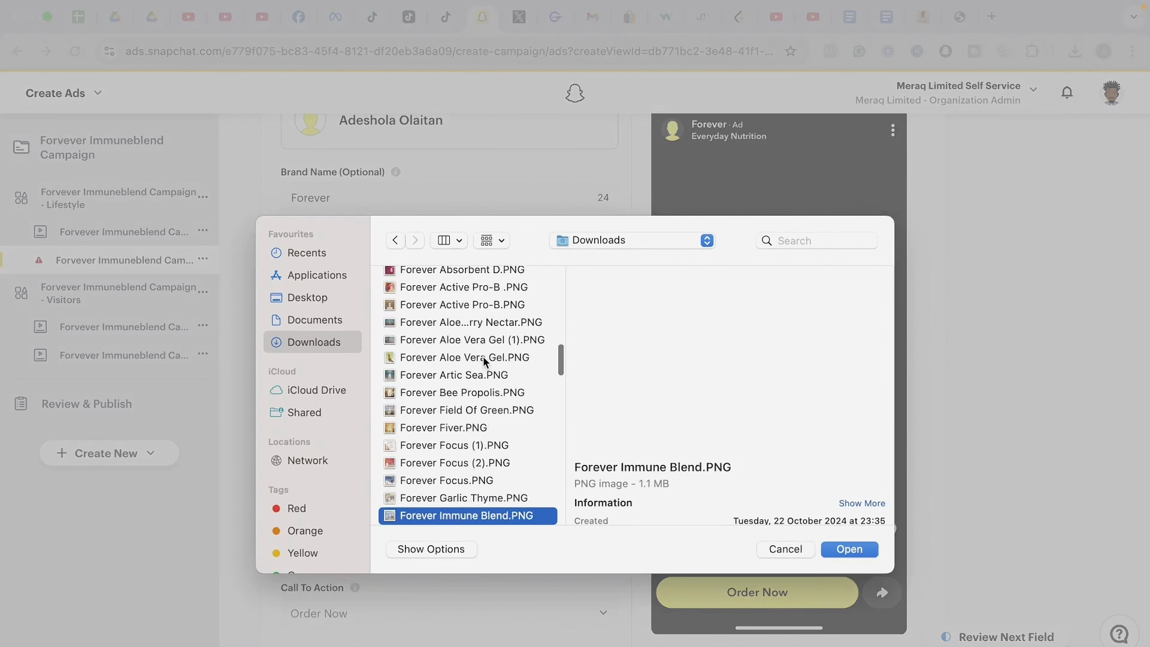
key(Down)
key(Down)
key(Down)
key(Up)
key(Up)
key(Up)
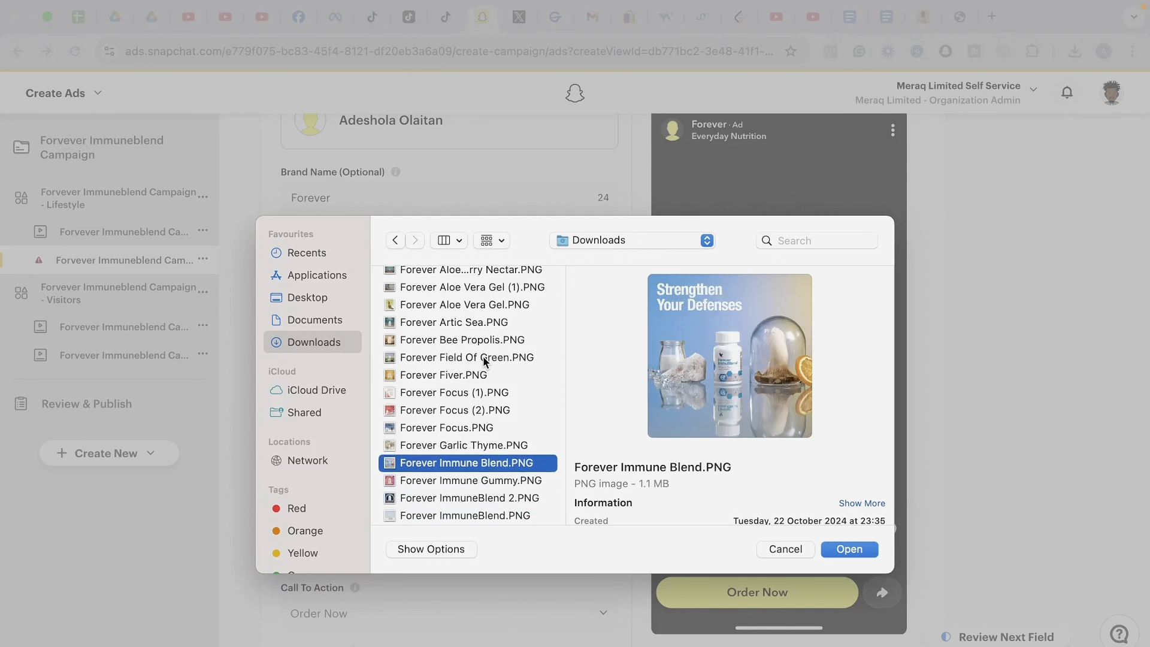
key(Down)
key(Down)
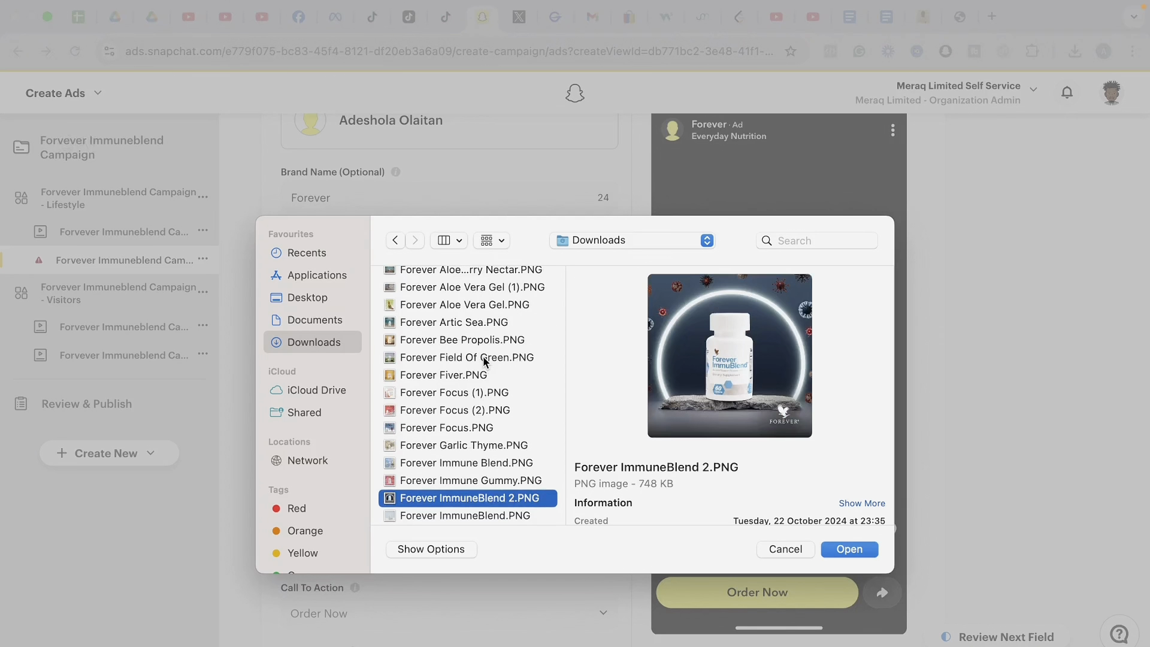
key(Down)
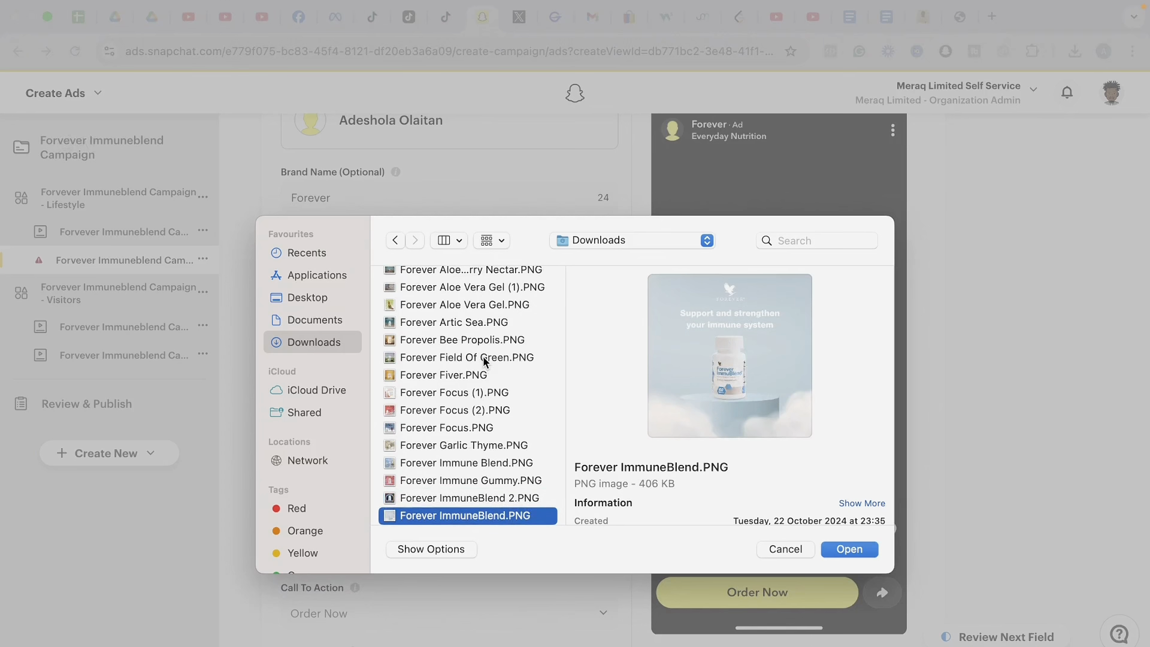
key(Up)
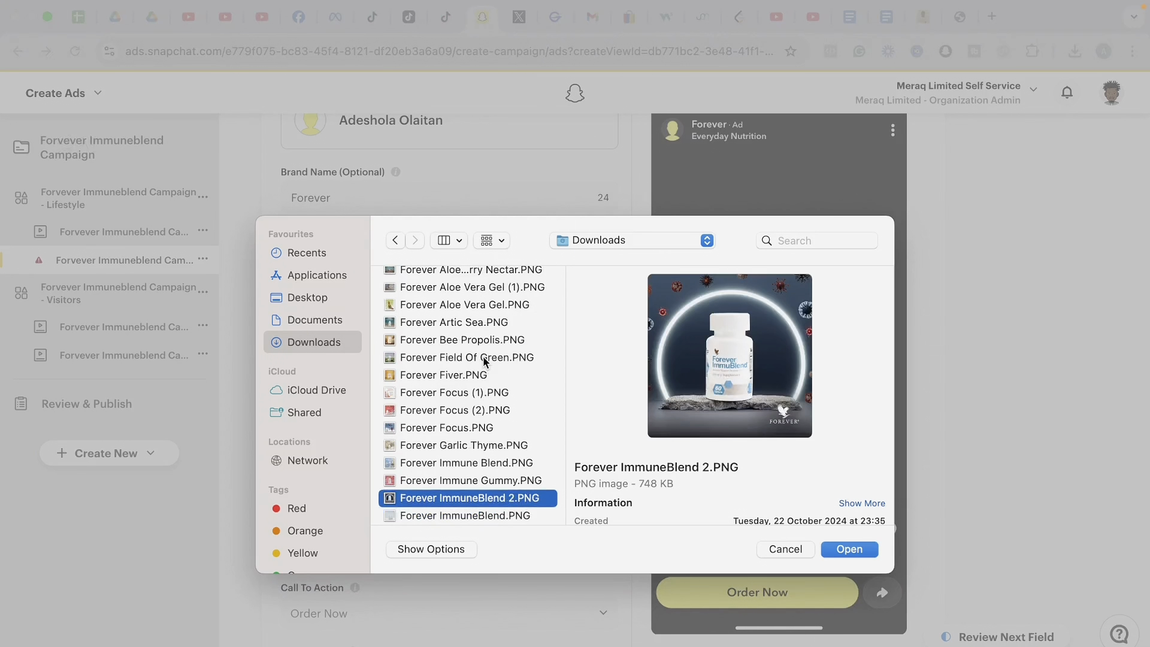
click(854, 553)
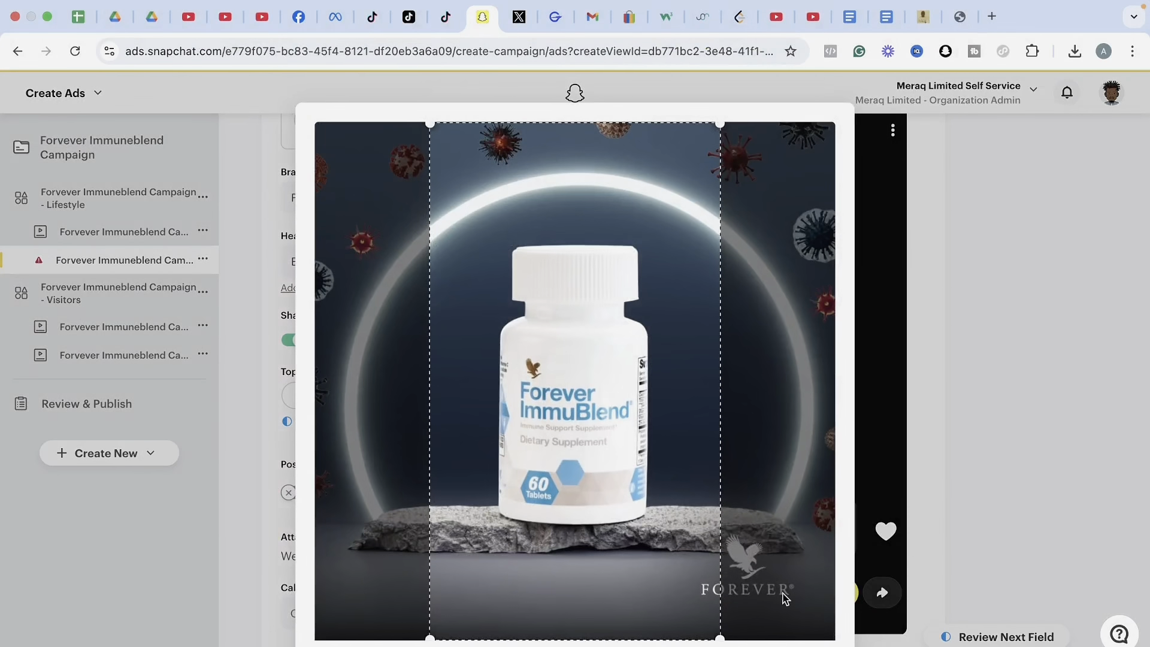
drag(659, 530, 711, 531)
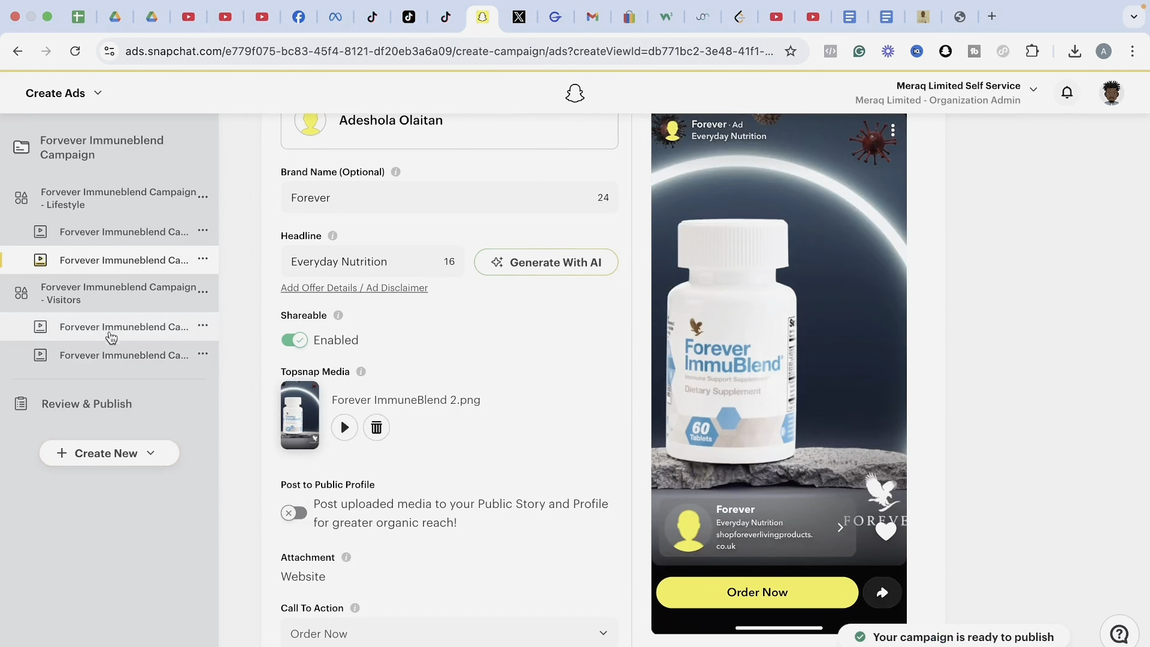
Compare the two ads in the Visitors ad set and delete the Topsnap image Forever Immune Blend.png from the second one.
click(57, 295)
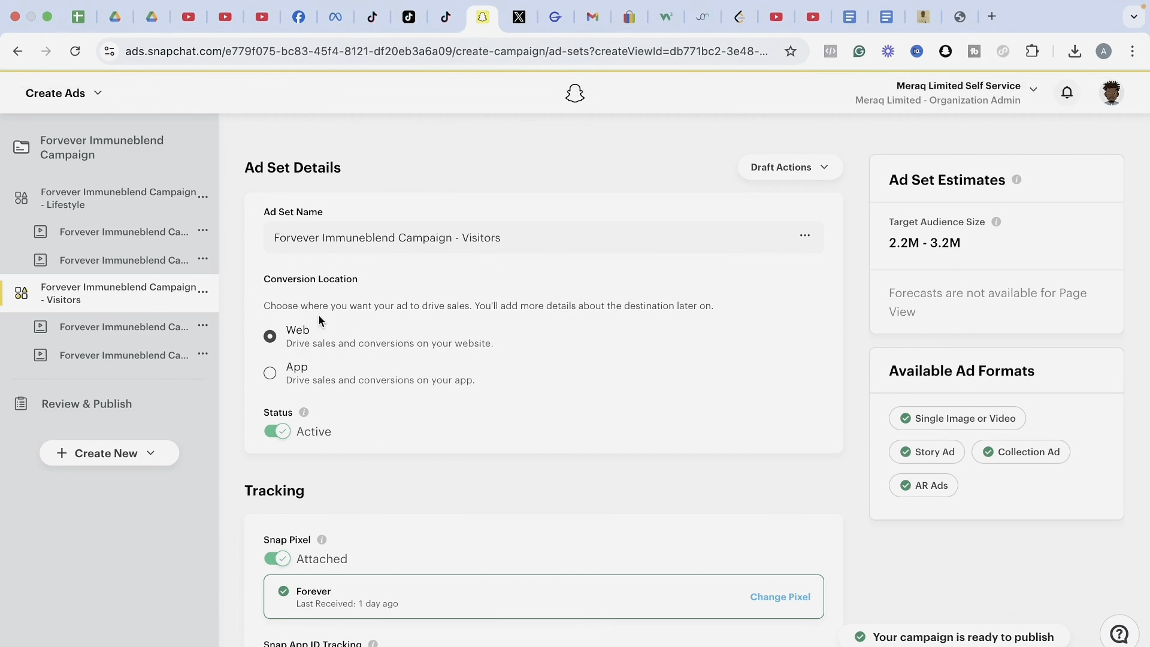
click(112, 358)
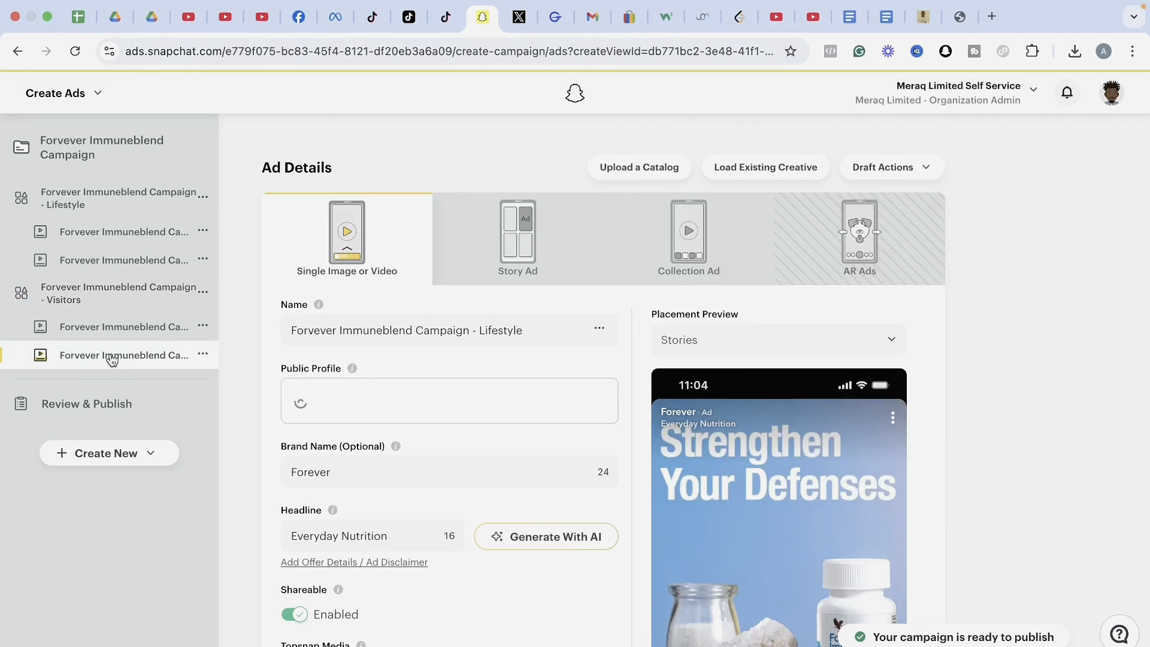
click(90, 330)
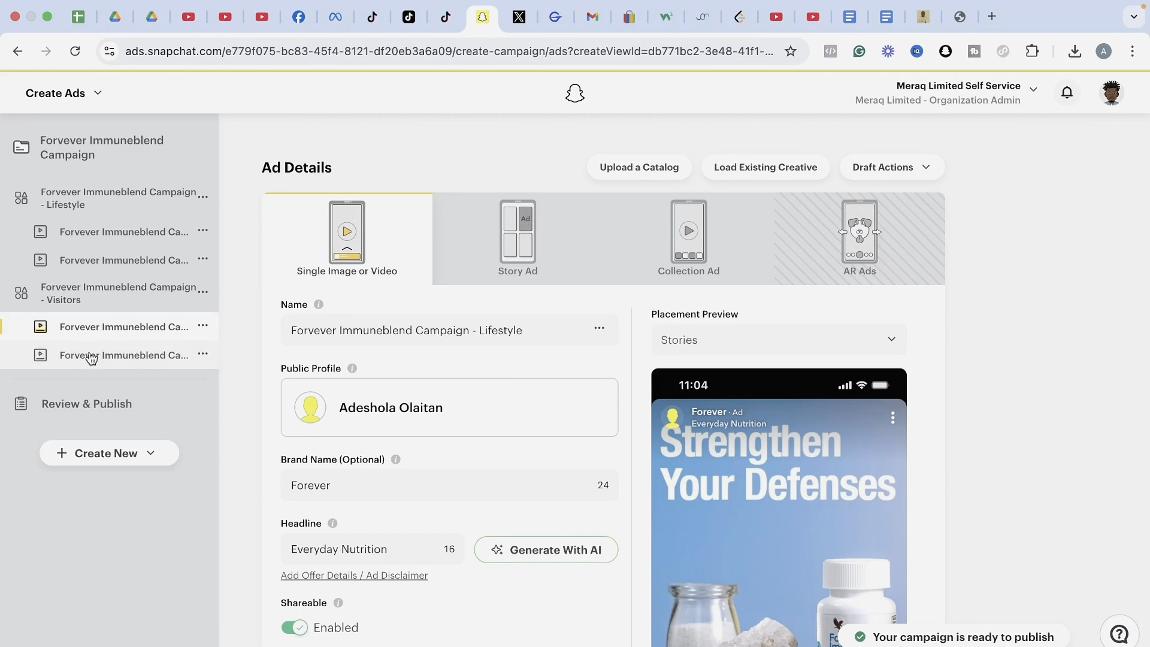
click(91, 356)
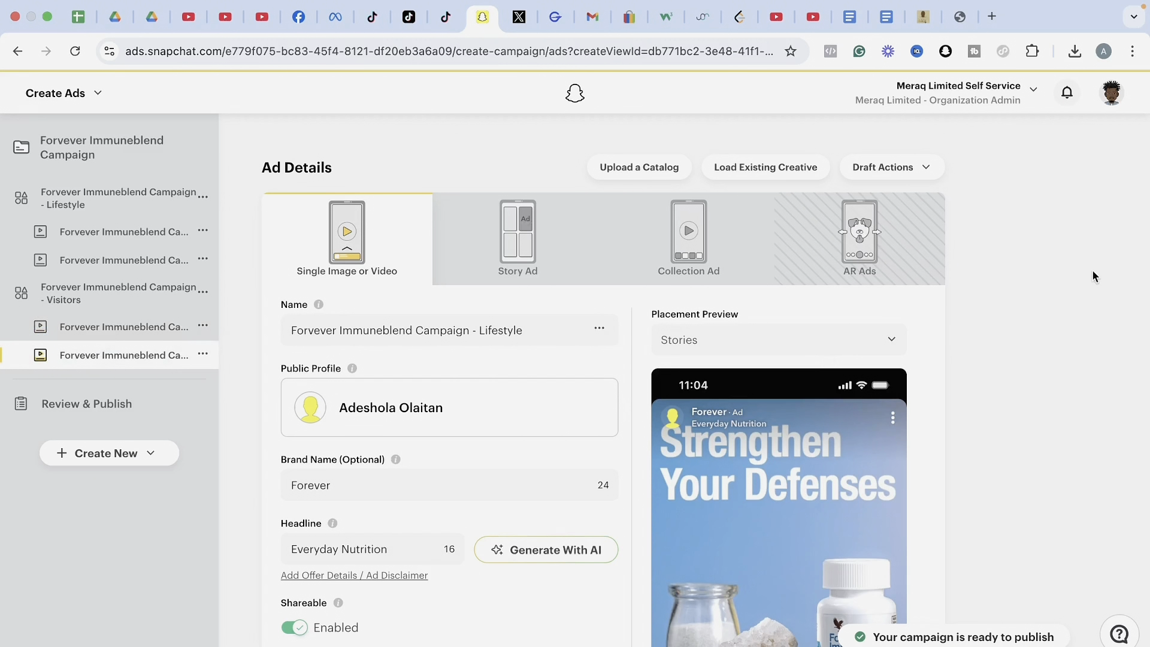
scroll(1092, 271, down, 5)
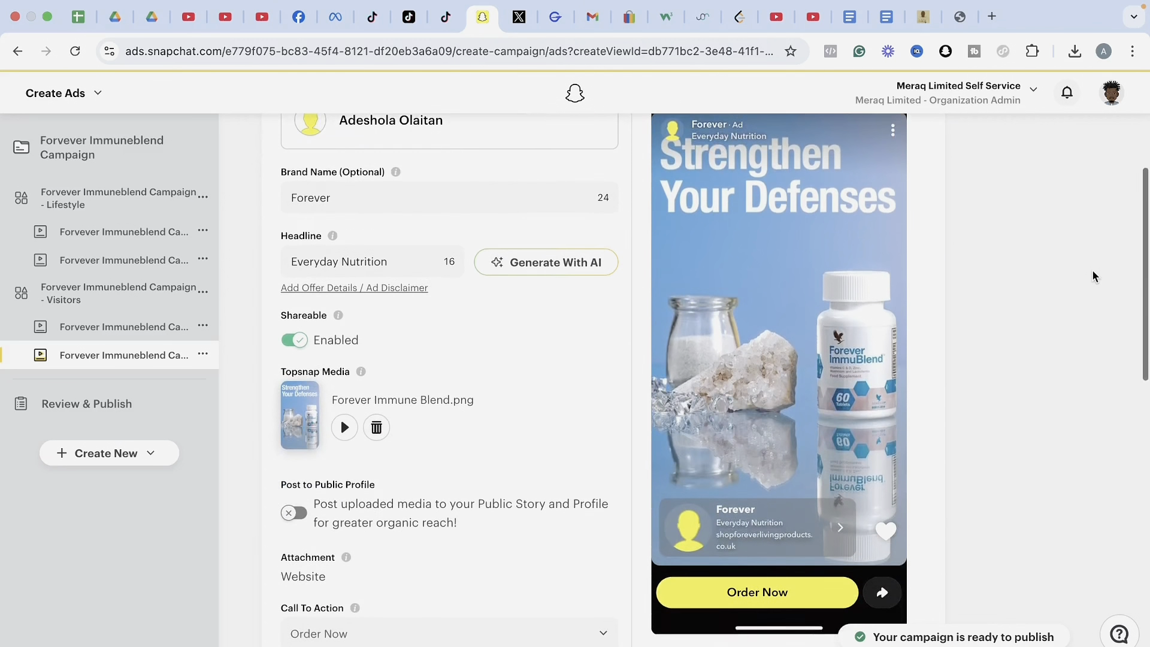
click(376, 427)
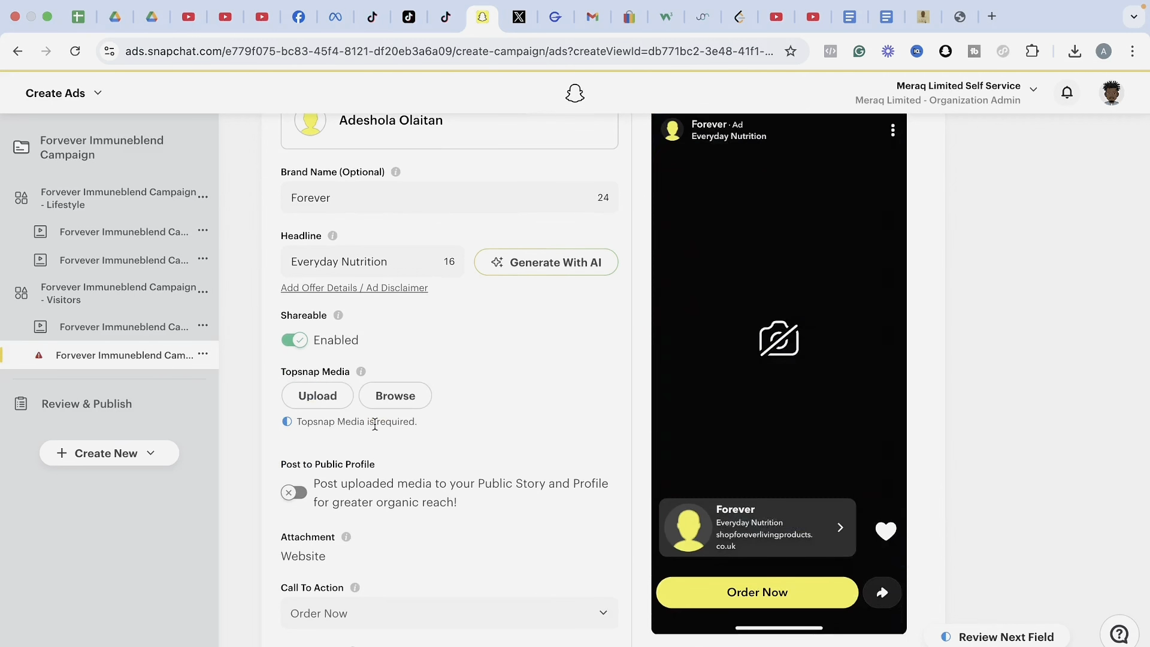
Upload Forever ImmuneBlend 2.PNG from Downloads as the second Visitors ad's Topsnap media, with the crop shifted slightly right of centre.
click(317, 399)
click(493, 352)
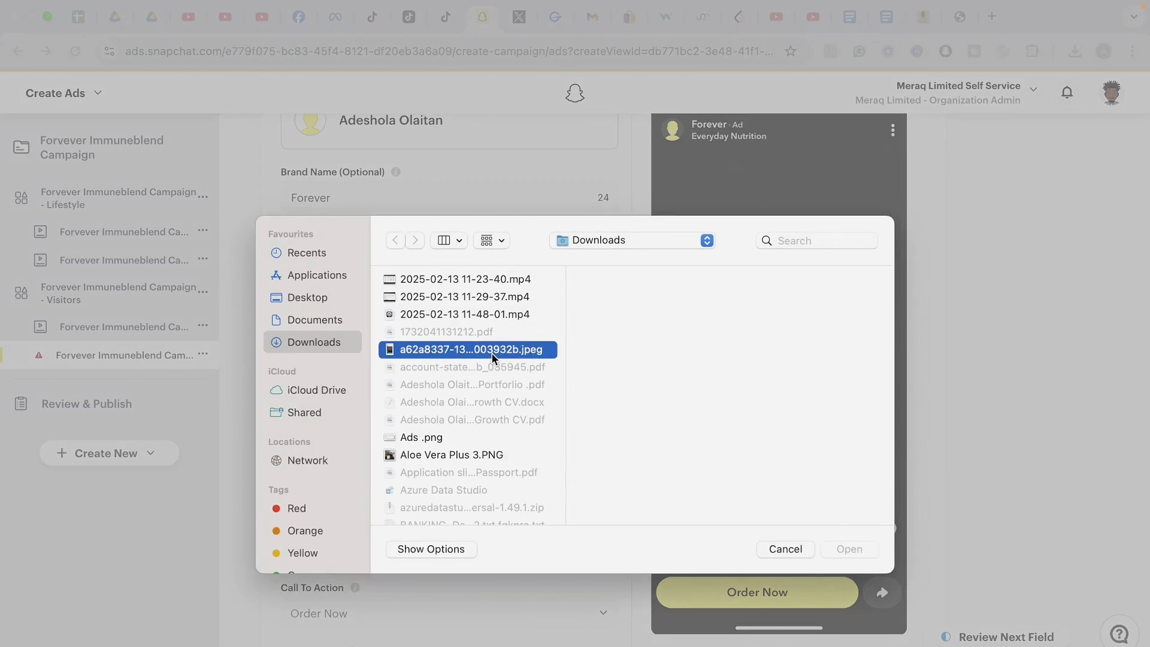
key(Down)
key(Down)
key(Down)
key(Down)
key(Down)
key(Down)
key(Down)
key(Down)
key(Down)
key(Down)
key(Down)
key(Down)
key(Down)
key(Down)
key(Down)
key(Down)
key(Down)
key(Down)
key(Down)
key(Down)
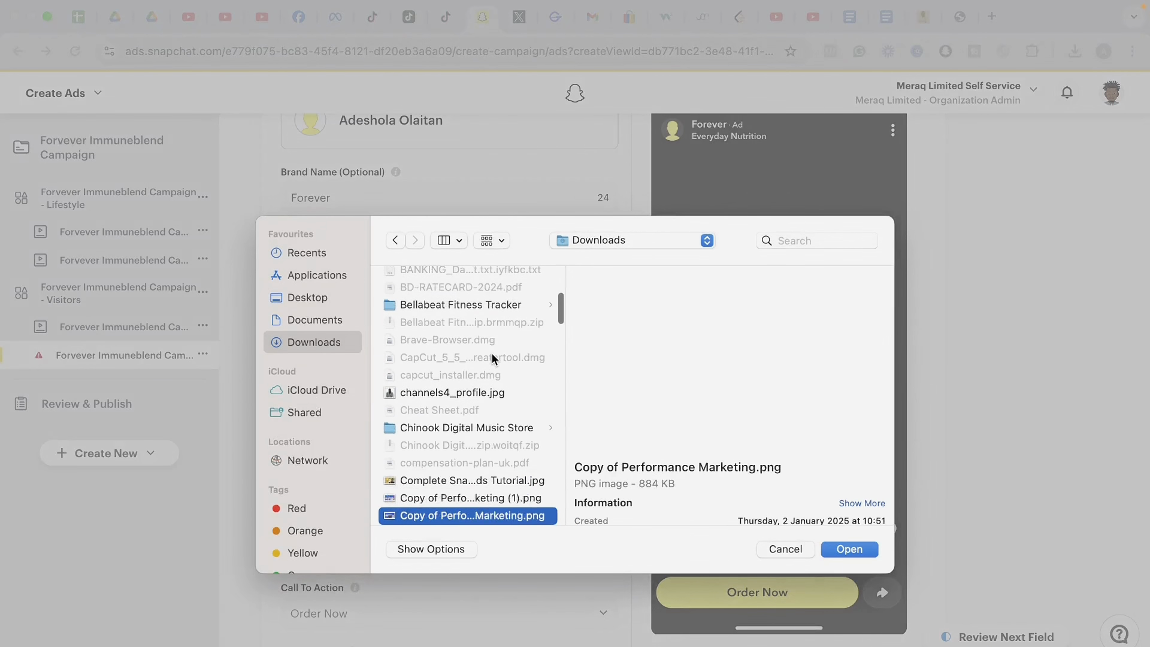
key(Down)
key(Down)
key(Down)
key(Down)
key(Down)
key(Down)
key(Down)
key(Down)
key(Down)
key(Down)
key(Down)
key(Down)
key(Down)
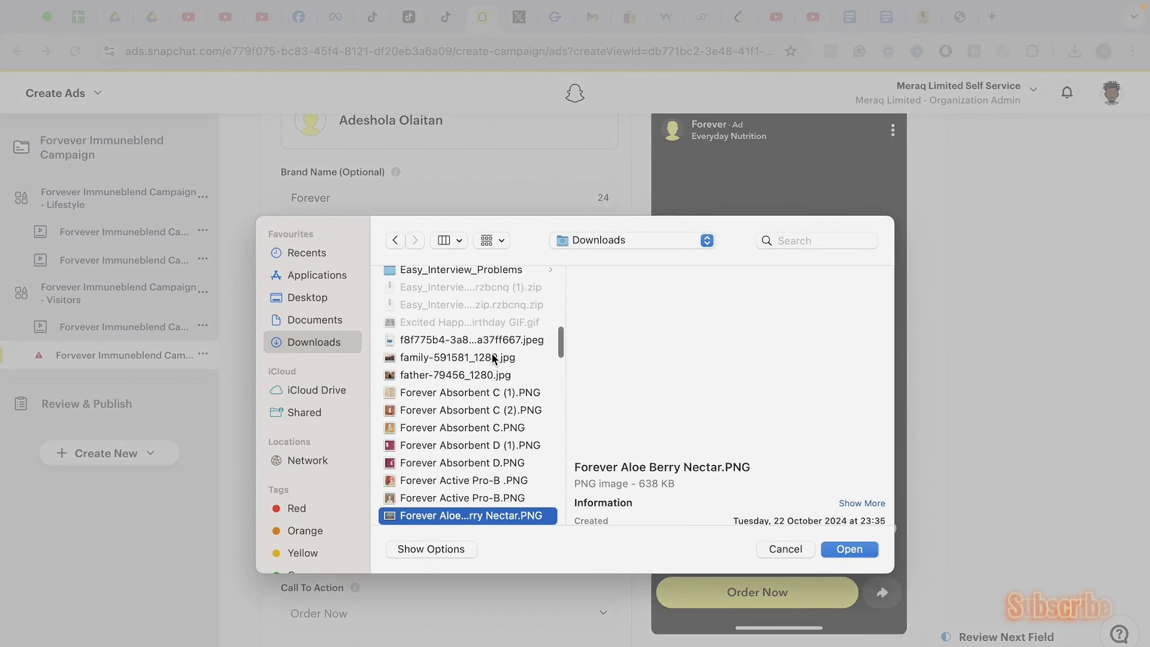
key(Down)
key(Down)
key(Down)
key(Down)
key(Down)
key(Down)
key(Down)
key(Down)
key(Down)
key(Down)
key(Down)
key(Down)
key(Down)
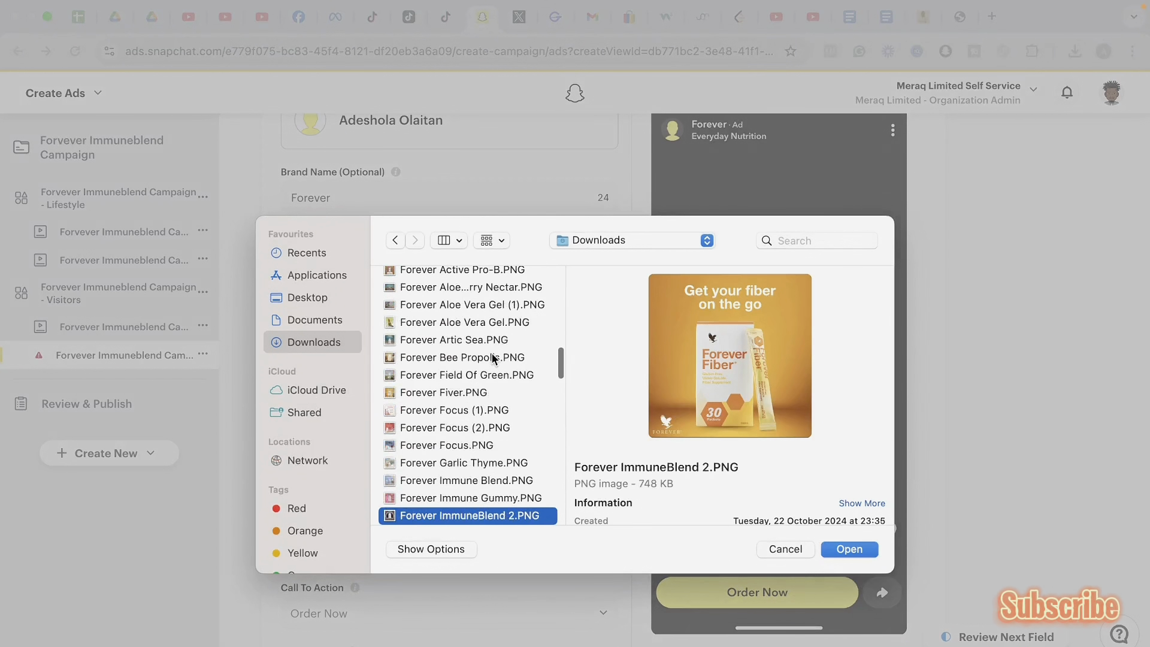
key(Down)
key(Down)
key(Down)
key(Up)
key(Up)
key(Up)
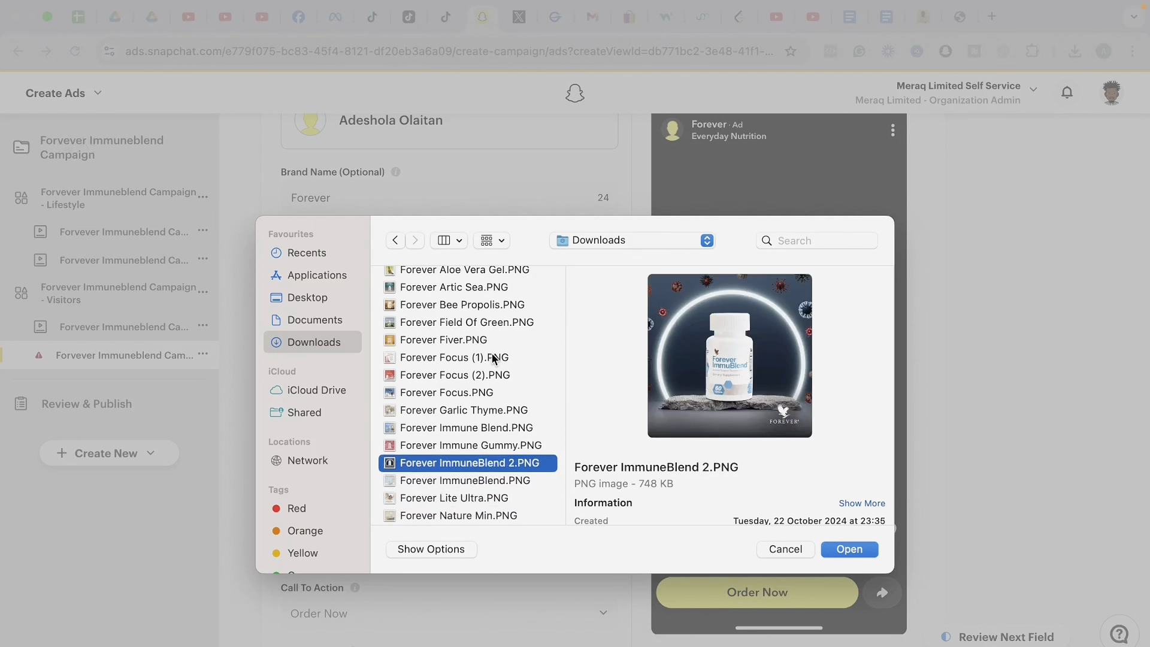
click(848, 549)
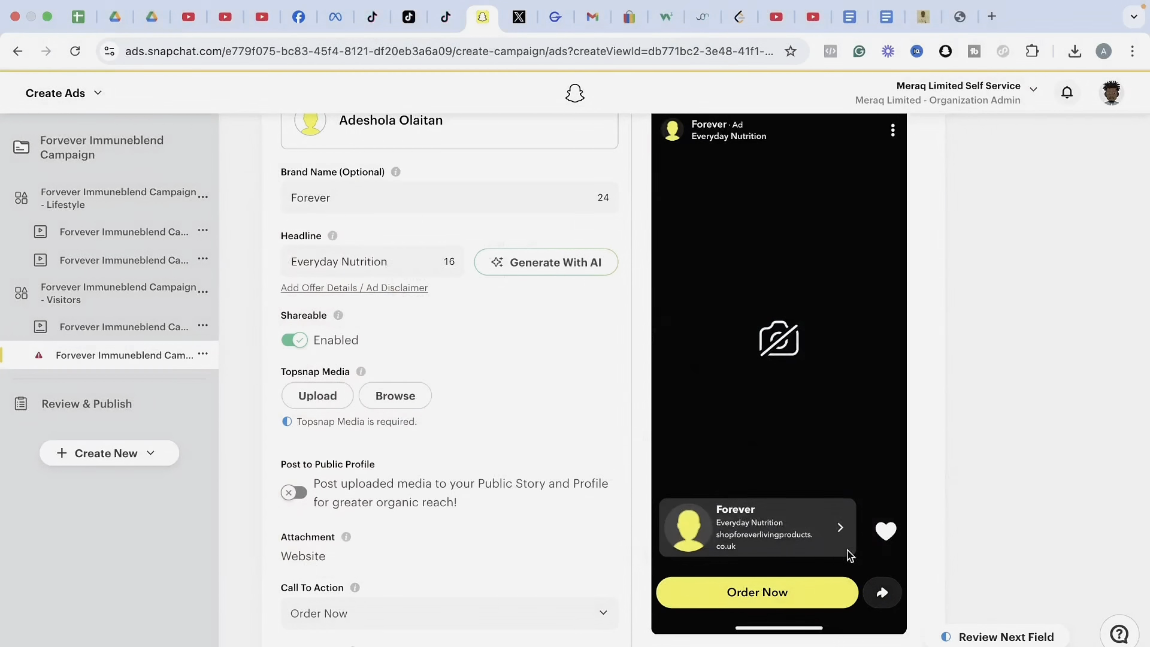
drag(593, 516, 602, 507)
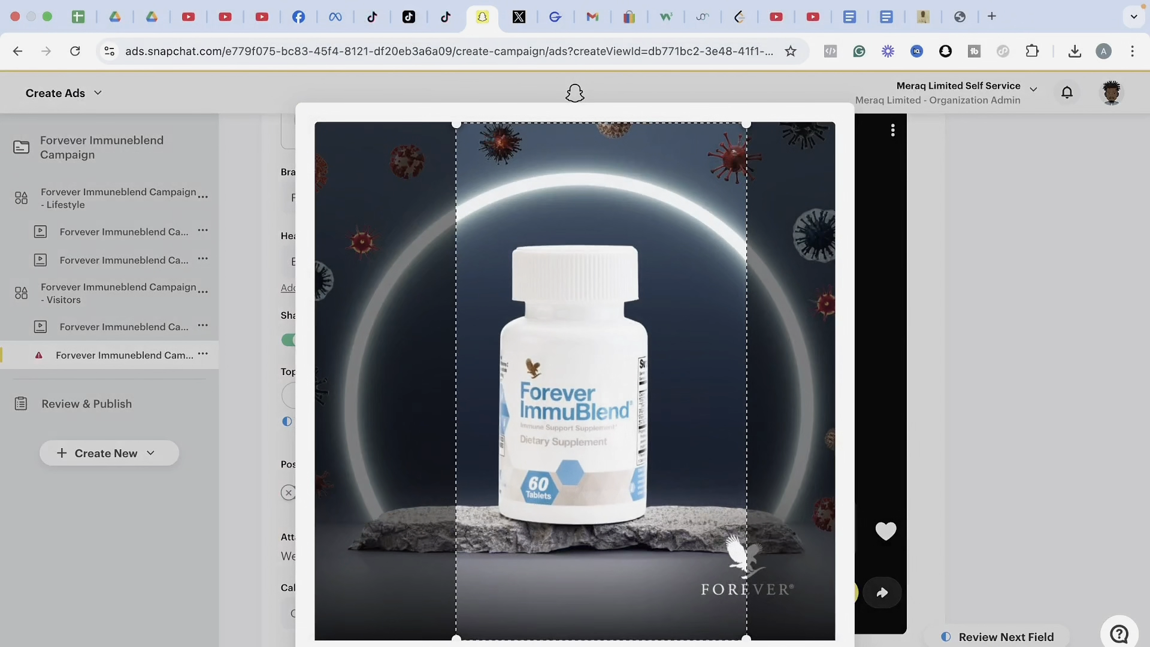
key(Return)
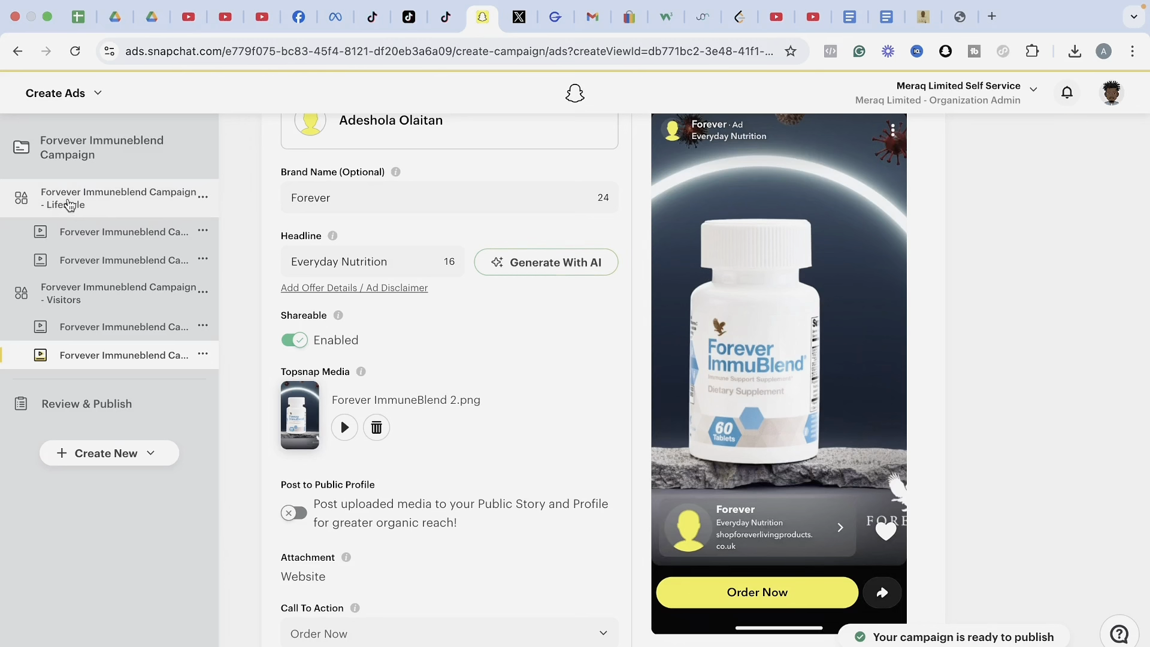
Compare the Topsnap creatives of the two ads in the Lifestyle ad set and the two ads in the Visitors ad set.
click(91, 240)
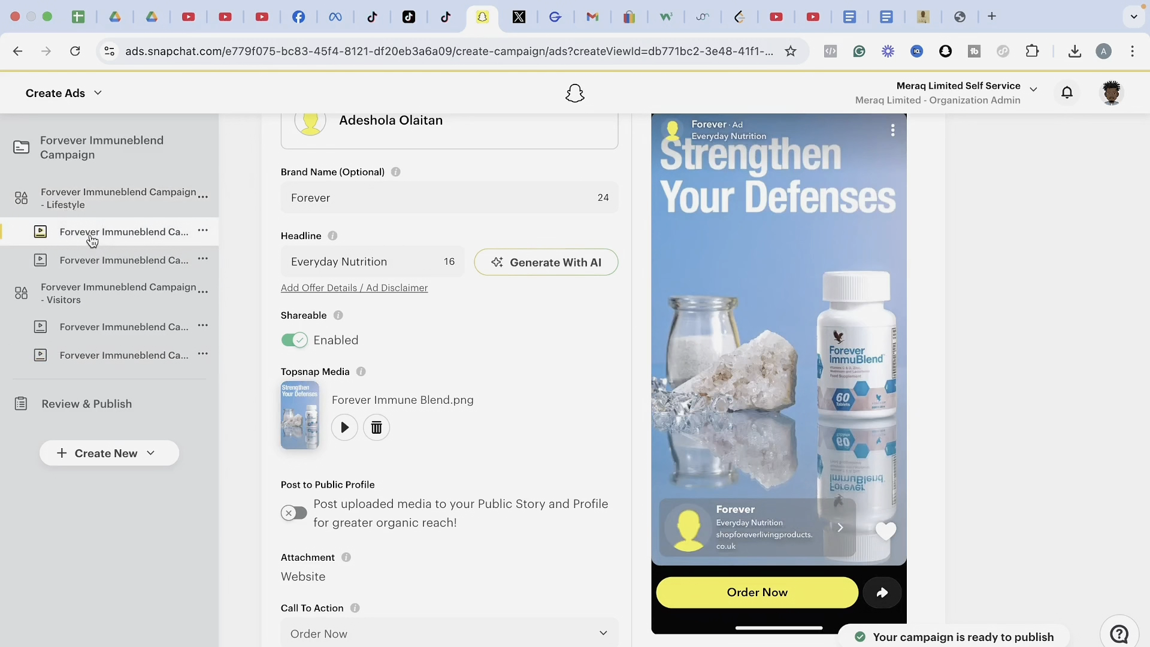
click(95, 264)
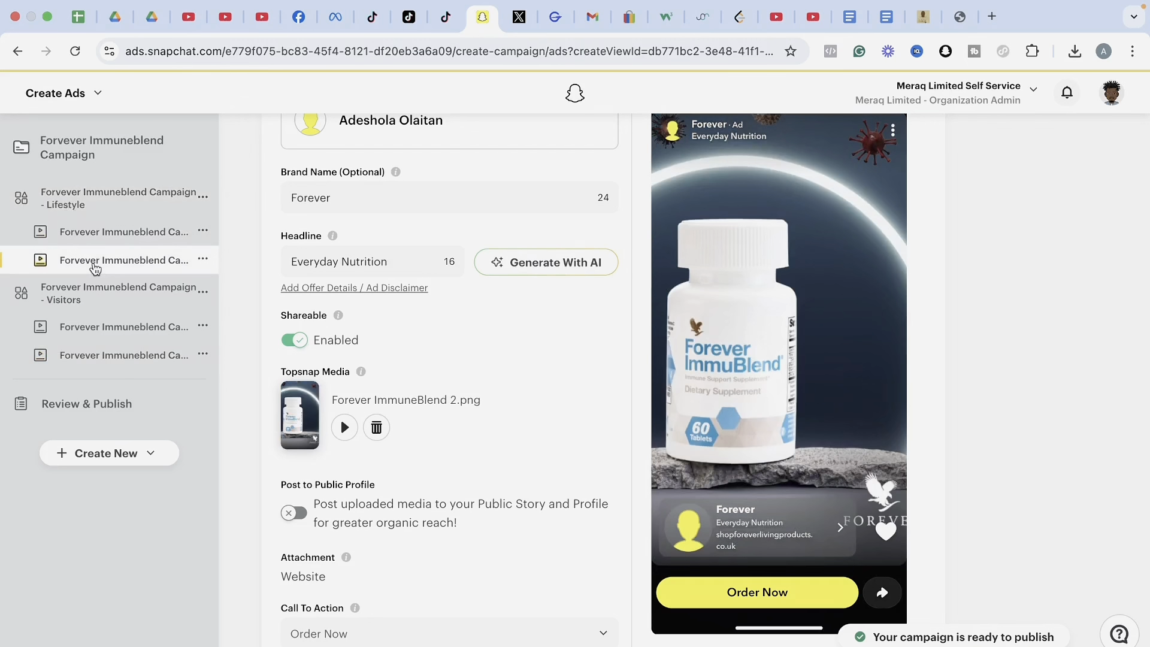
click(101, 239)
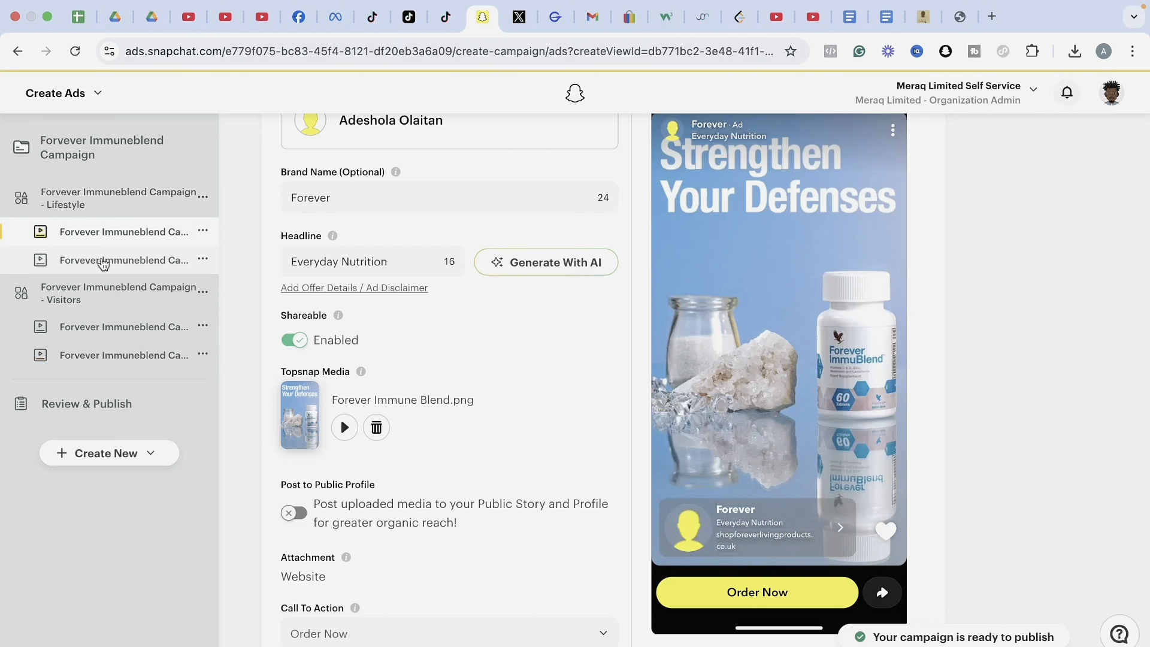
click(104, 264)
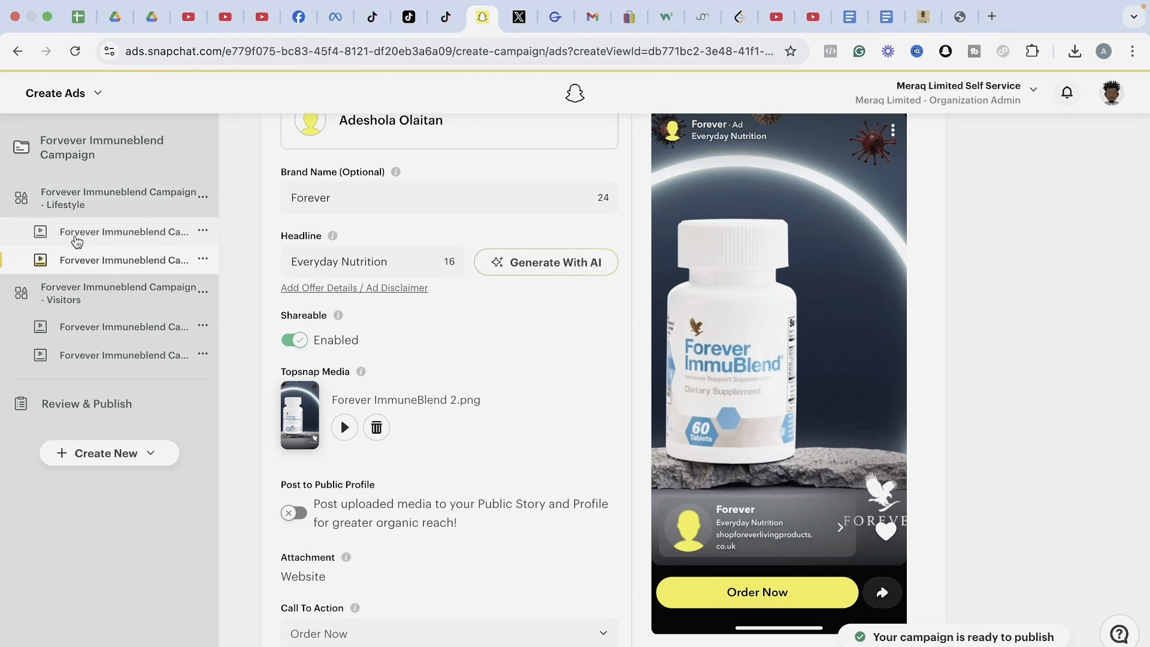
click(47, 295)
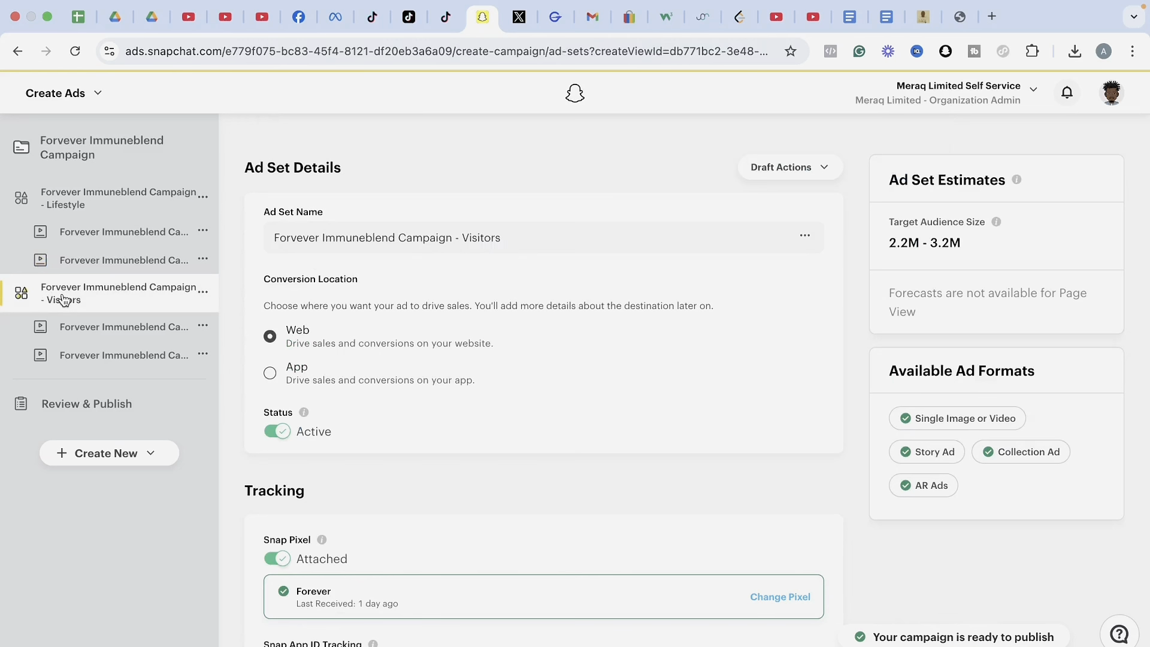
click(89, 334)
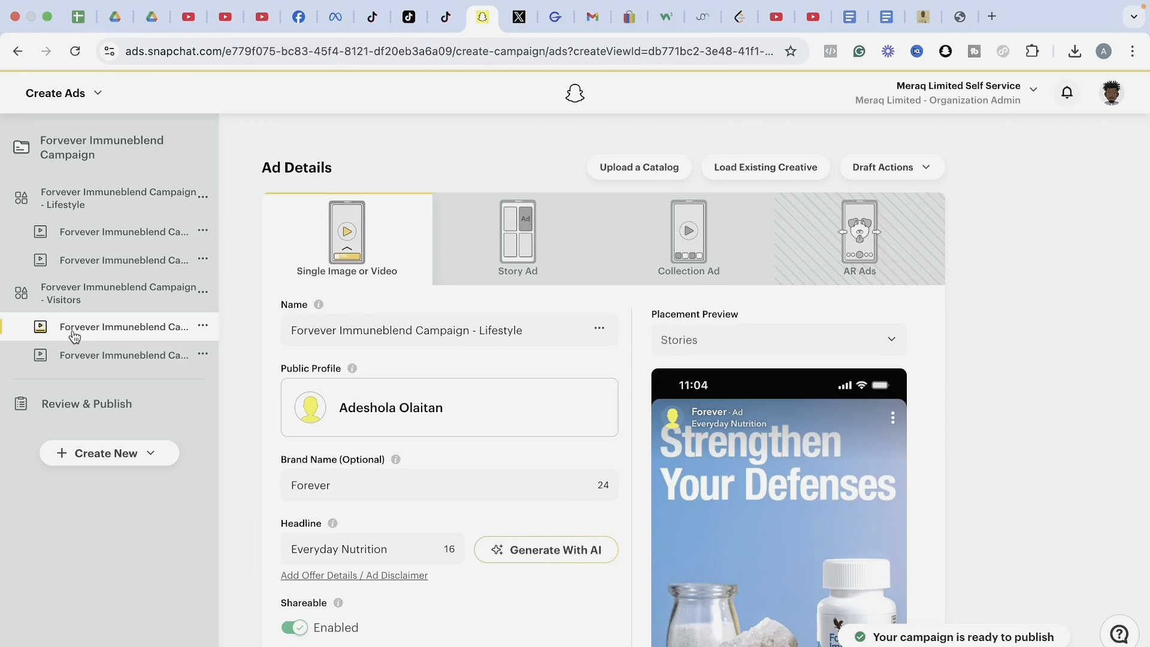
click(74, 360)
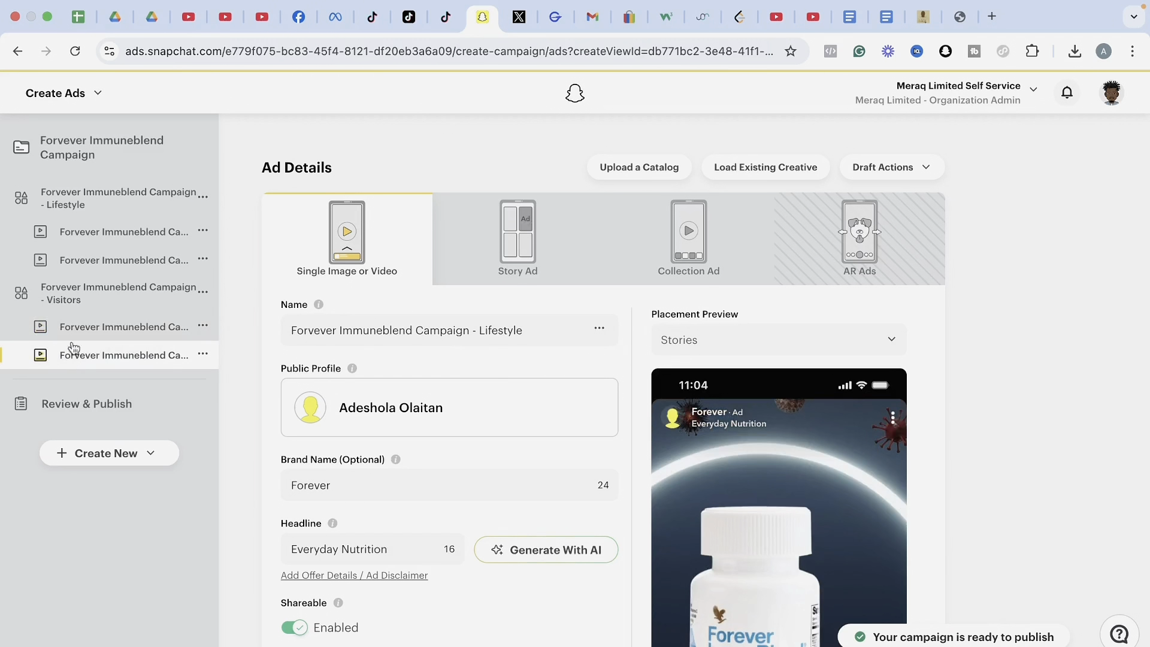
click(76, 328)
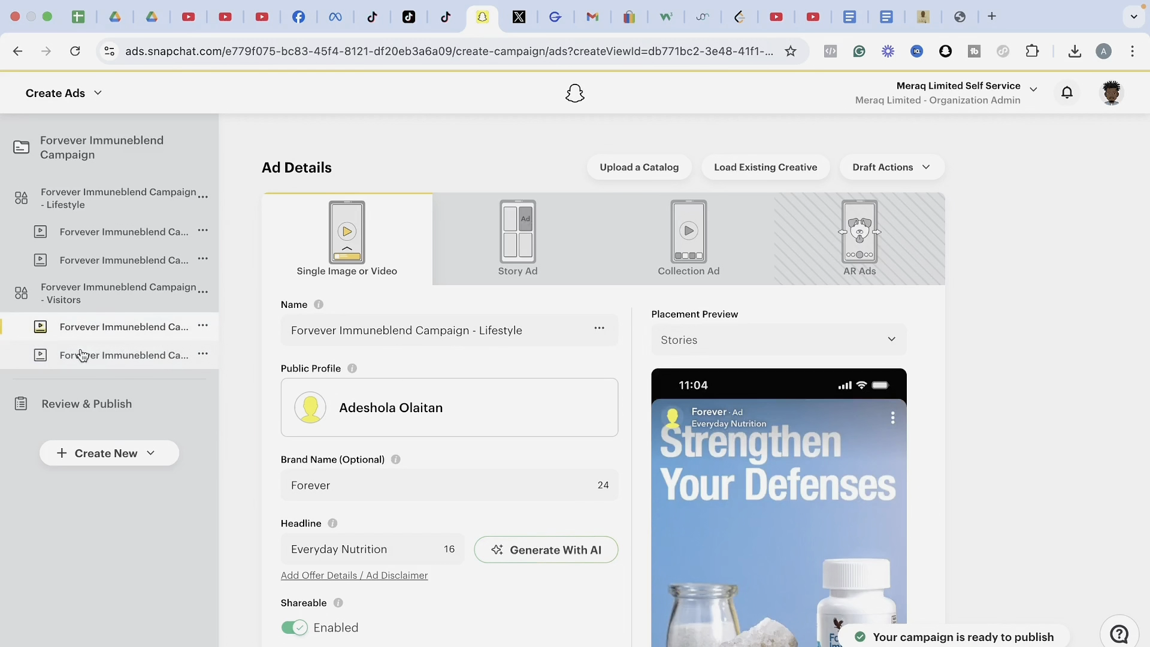
click(82, 355)
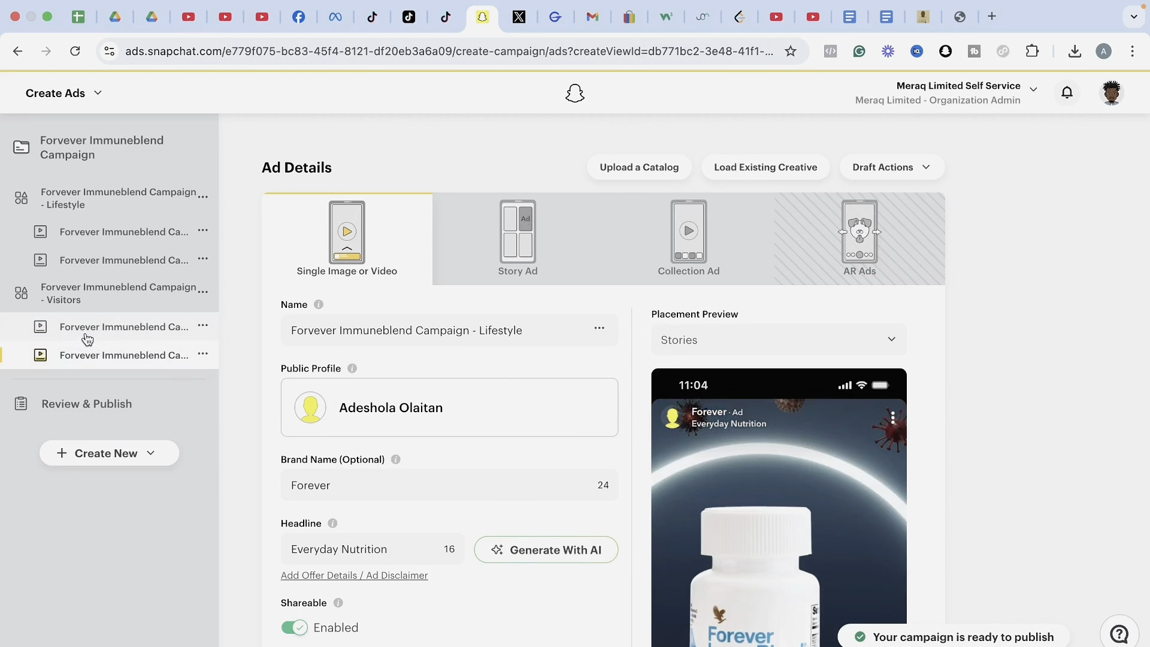